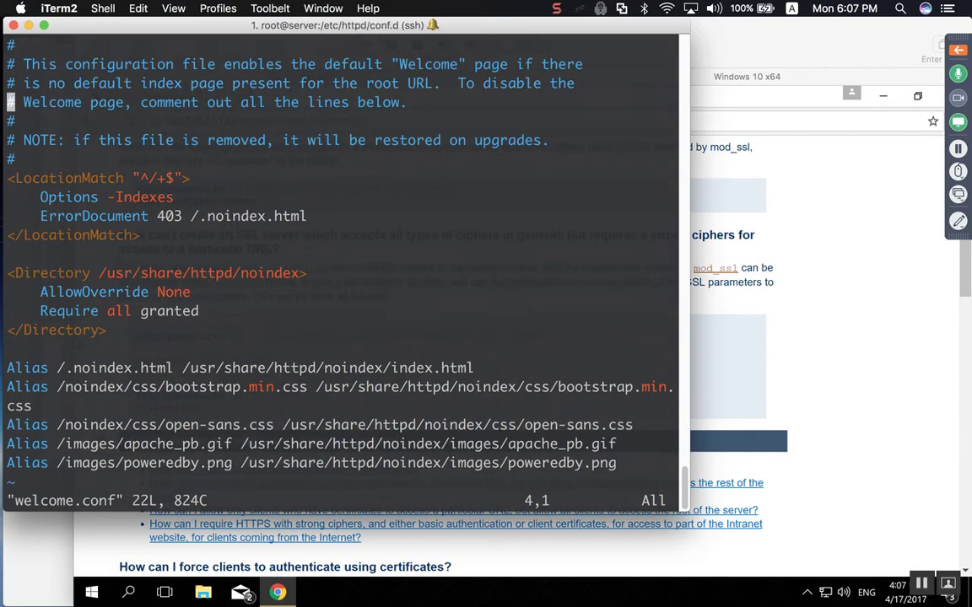
Close welcome.conf in the terminal and switch to GoToMeeting to expand its control panel.
{"action": "key", "text": "Return"}
{"action": "key", "text": "Return"}
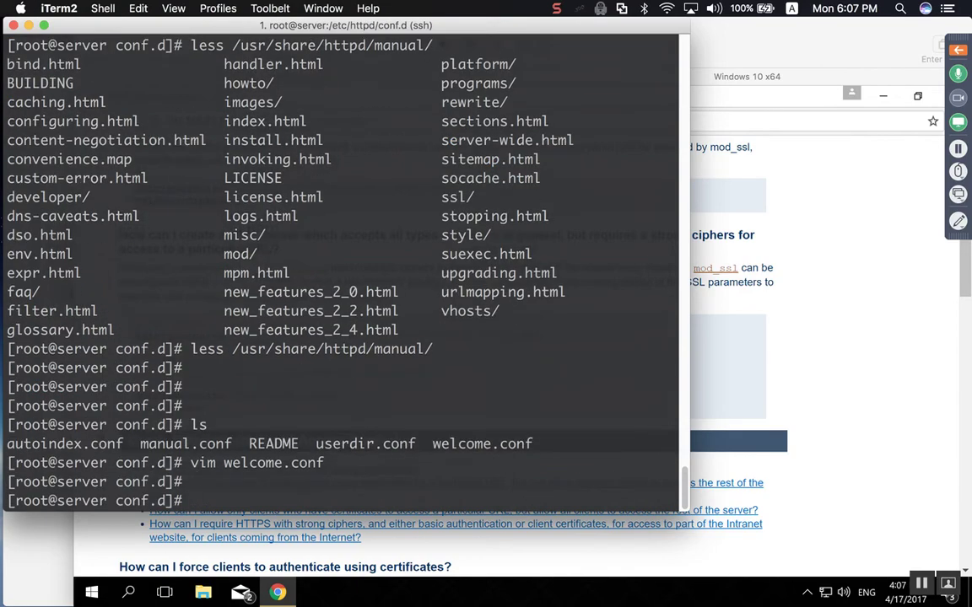
{"action": "key", "text": "super+Tab"}
{"action": "key", "text": "super+Tab"}
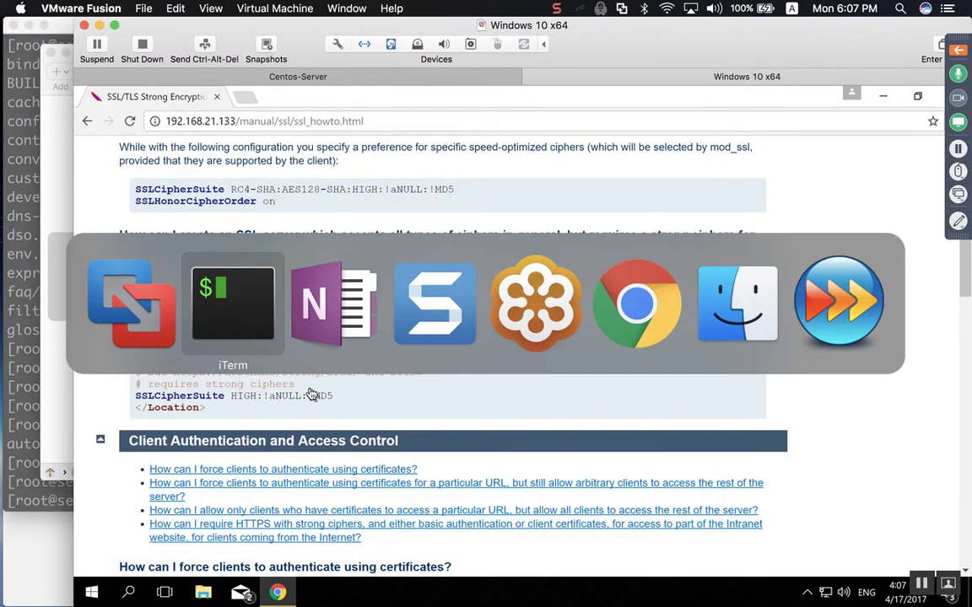
{"action": "key", "text": "super+Tab"}
{"action": "key", "text": "super+Tab"}
{"action": "key", "text": "super+Tab"}
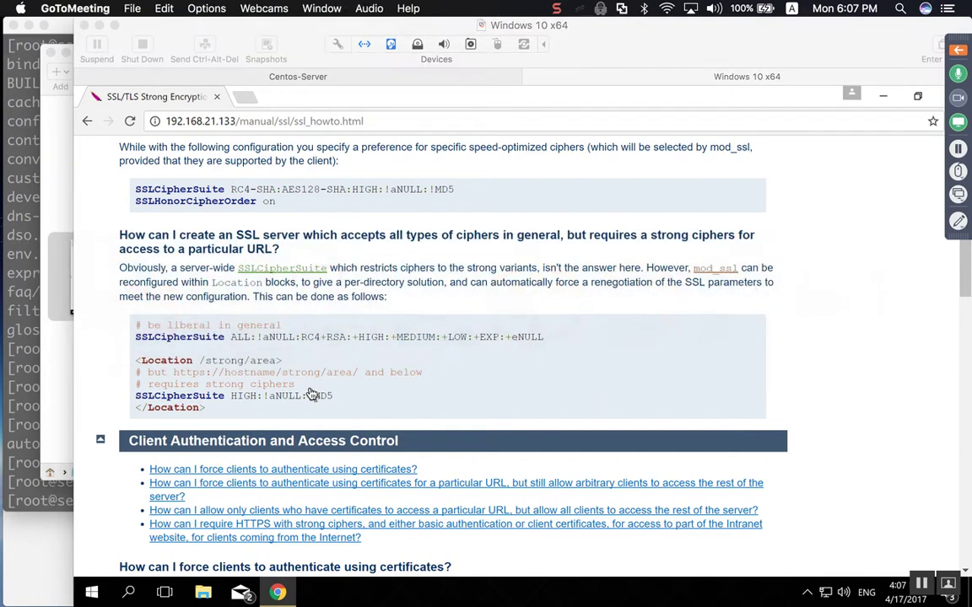
{"action": "left_click", "coordinate": [957, 52]}
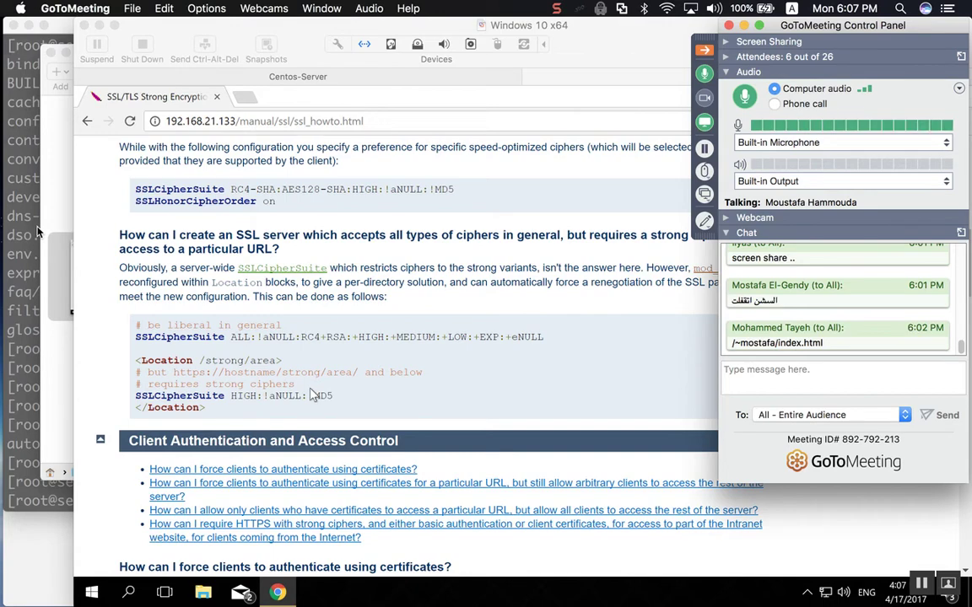
Switch back to the iTerm session and list the files in the conf.d directory.
{"action": "key", "text": "super+shift+l"}
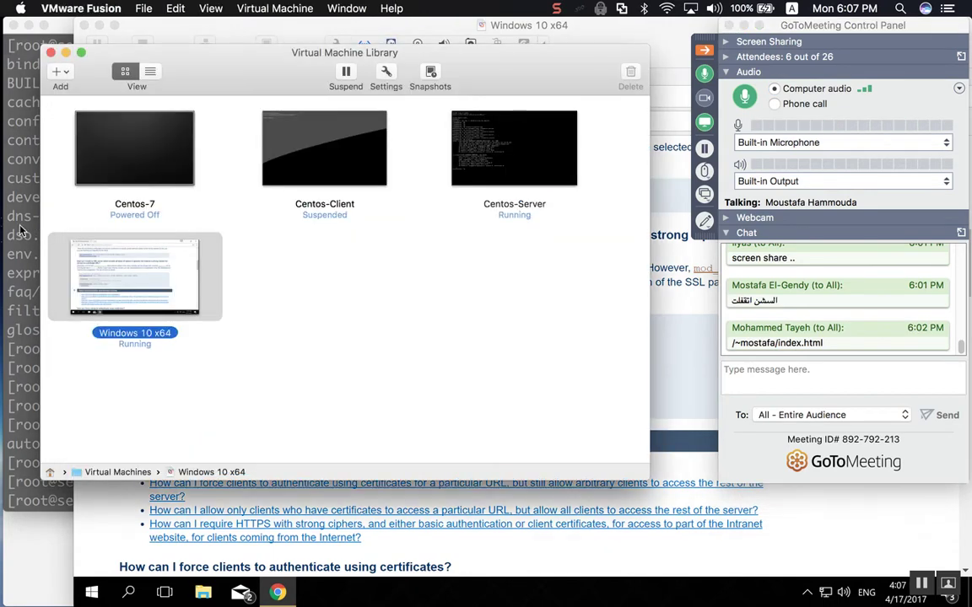
{"action": "left_click", "coordinate": [23, 230]}
{"action": "type", "text": "ls"}
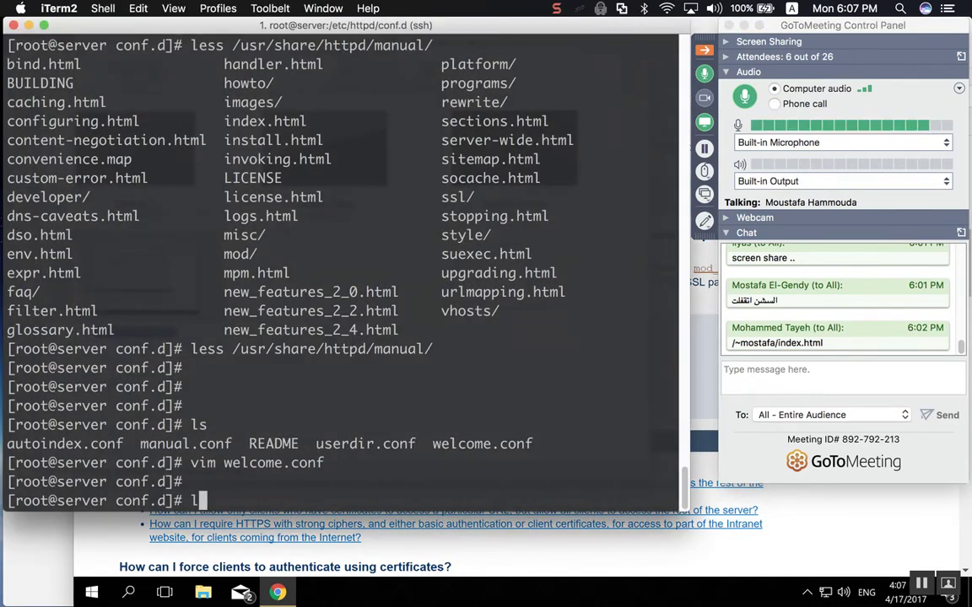
{"action": "key", "text": "Return"}
{"action": "key", "text": "Return"}
{"action": "key", "text": "Return"}
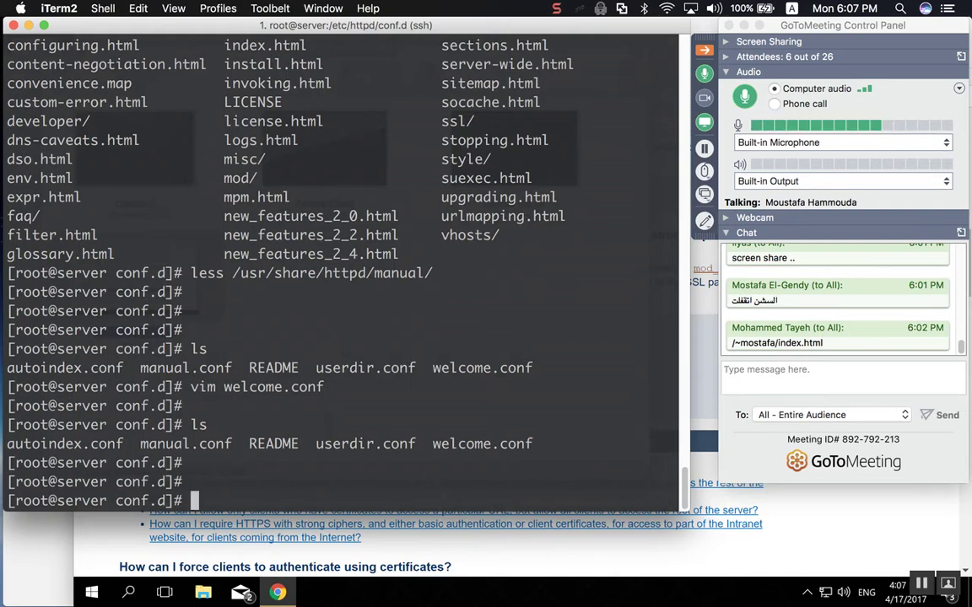
Open a new file named 01-vhost.conf in vim in the conf.d directory.
{"action": "key", "text": "BackSpace"}
{"action": "type", "text": "vim 0"}
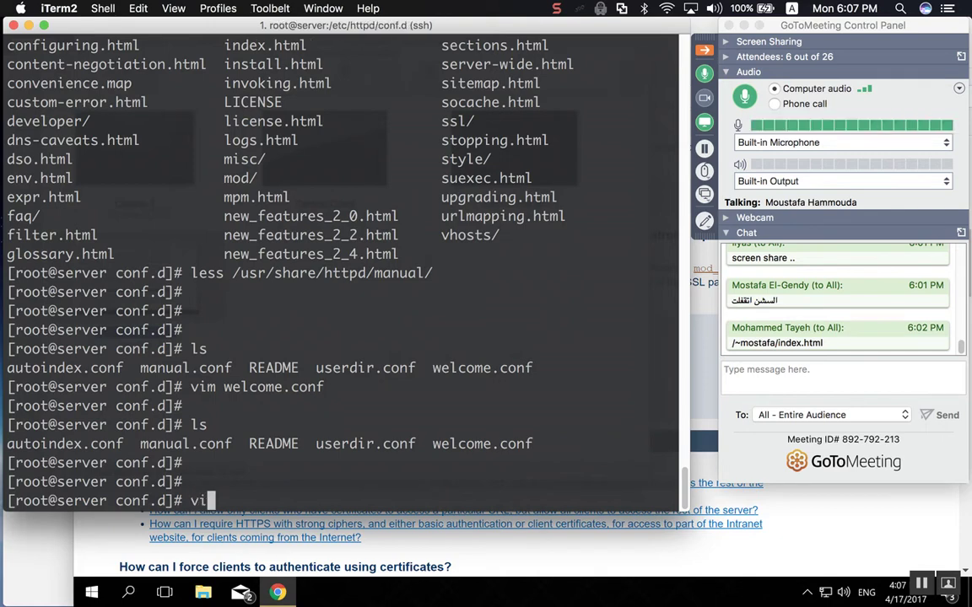
{"action": "type", "text": "1-"}
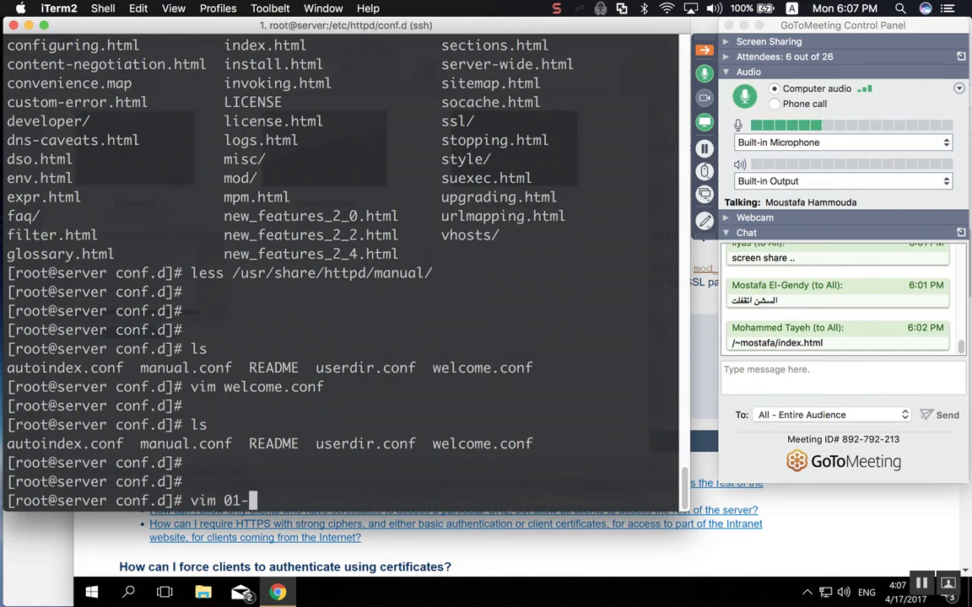
{"action": "type", "text": "vhost.conf"}
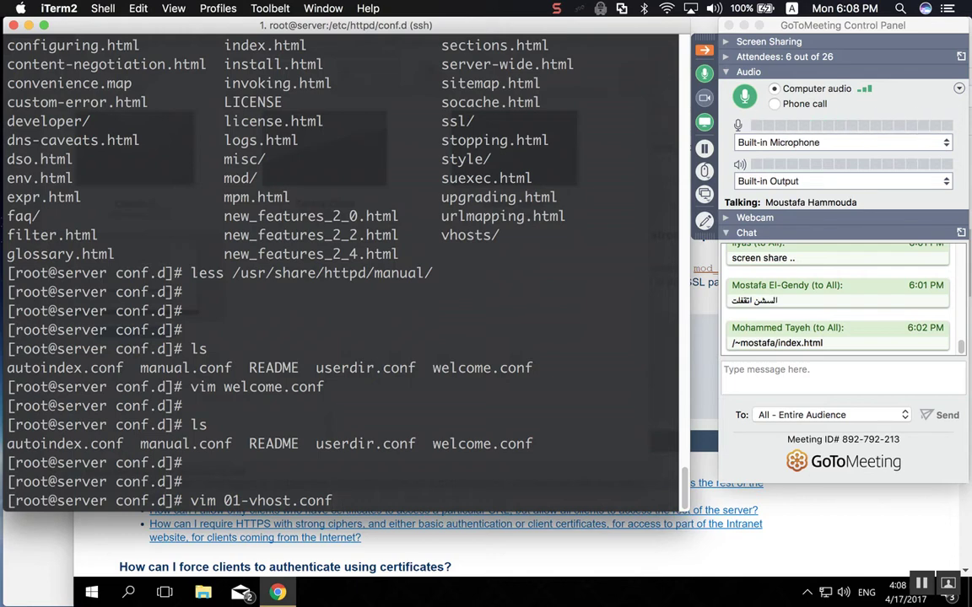
{"action": "key", "text": "Return"}
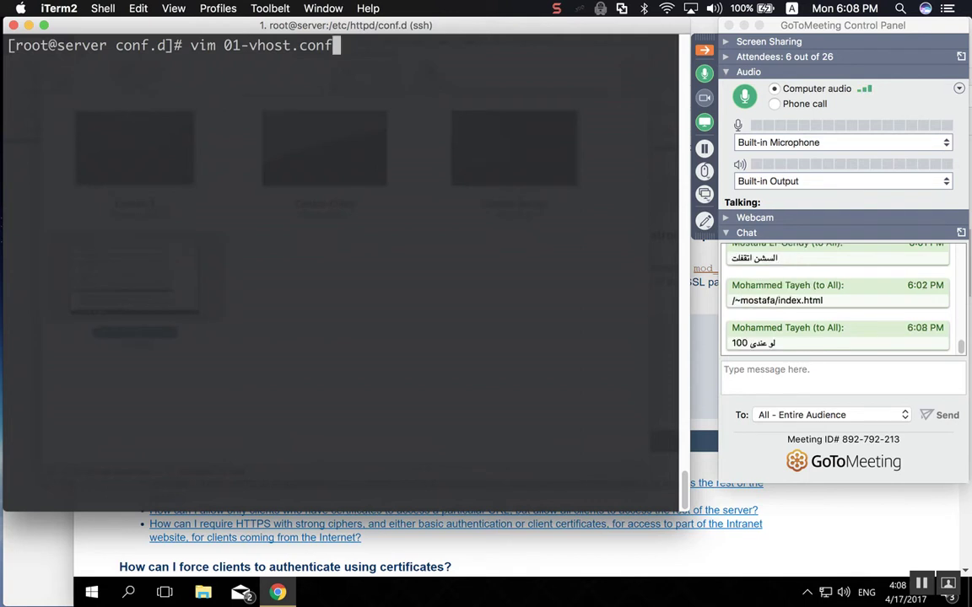
{"action": "key", "text": "Return"}
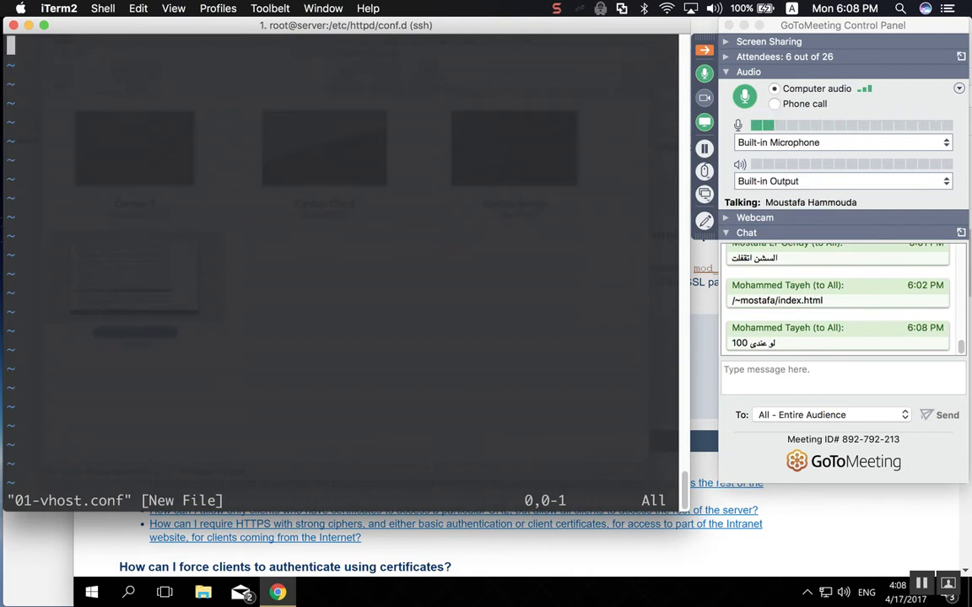
Enter a <virtualhost> tag on the first line of the file.
{"action": "key", "text": "i"}
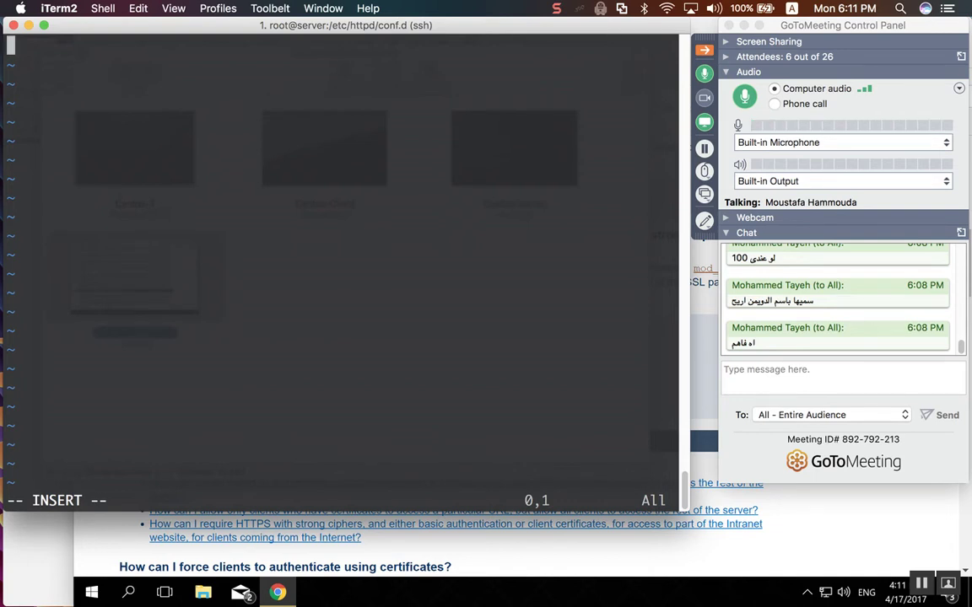
{"action": "type", "text": "<>"}
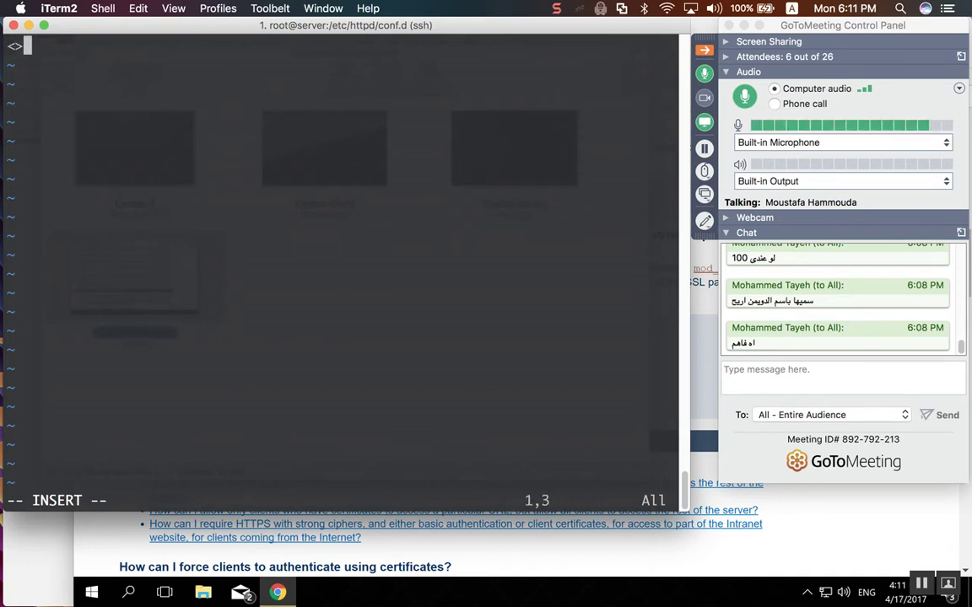
{"action": "key", "text": "Left"}
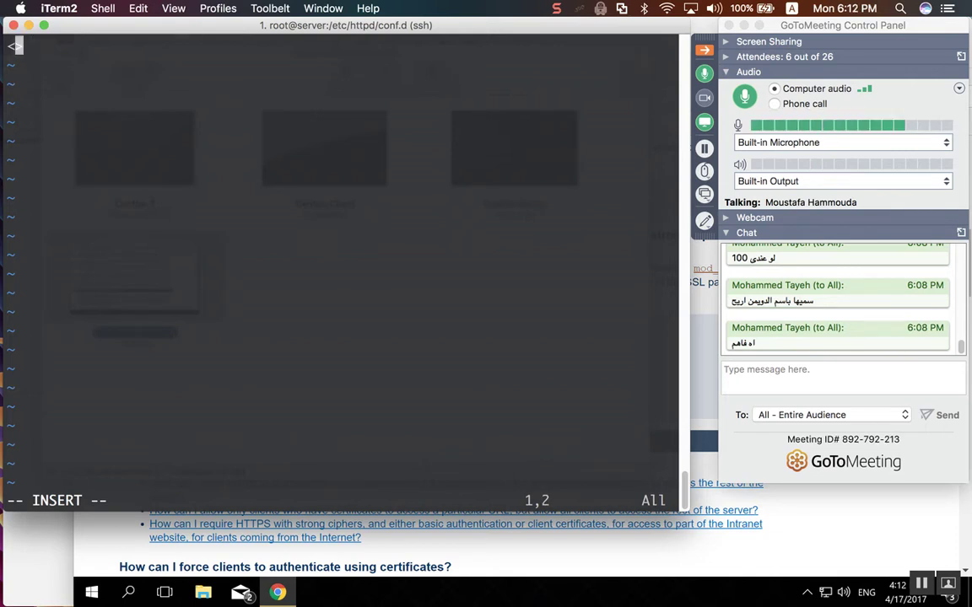
{"action": "type", "text": "virtual"}
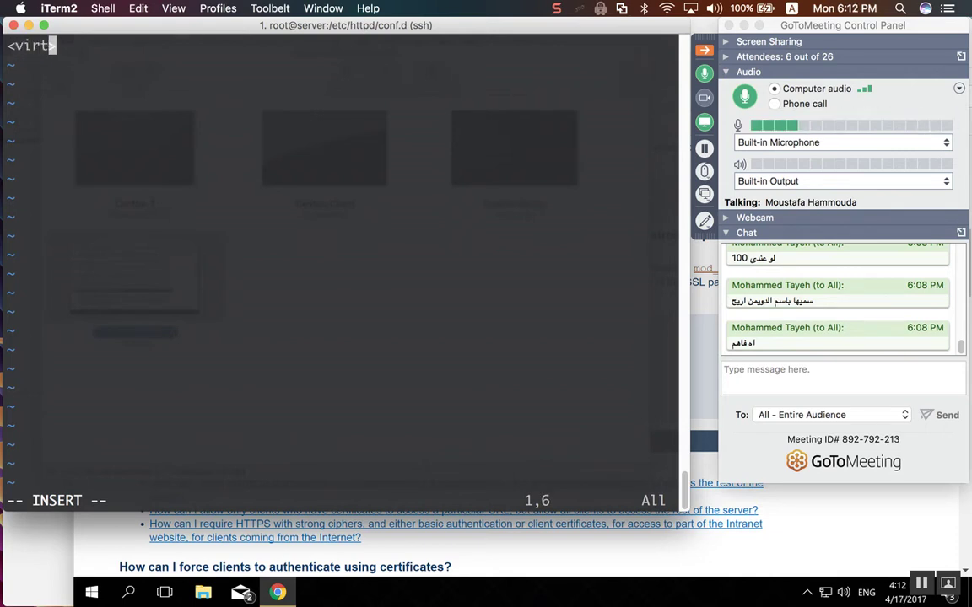
{"action": "type", "text": "h"}
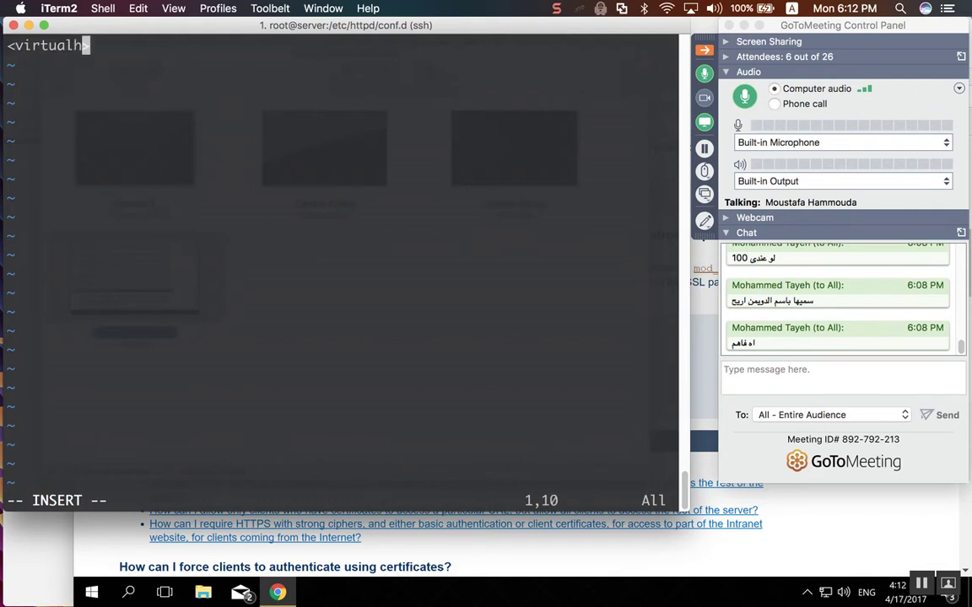
{"action": "type", "text": "o"}
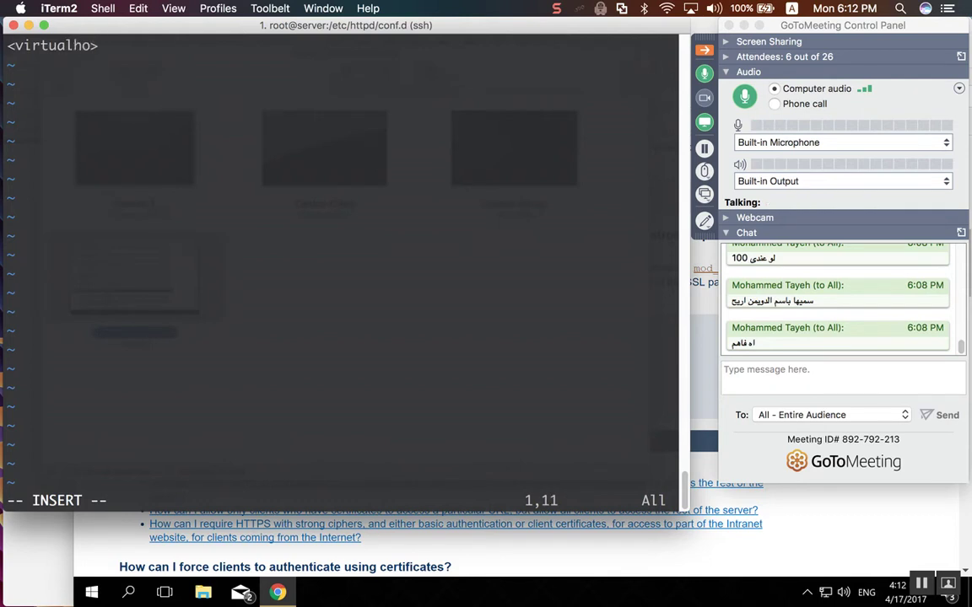
{"action": "key", "text": "BackSpace"}
{"action": "type", "text": "host"}
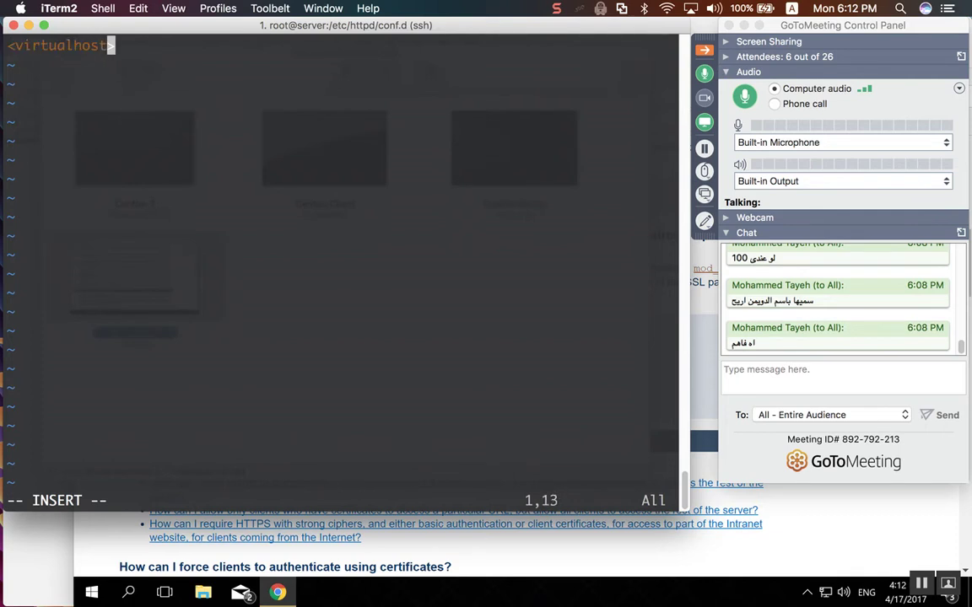
Capitalize the V and H in the tag so that it reads <VirtualHost>.
{"action": "key", "text": "Left"}
{"action": "key", "text": "Left"}
{"action": "key", "text": "Left"}
{"action": "key", "text": "Left"}
{"action": "key", "text": "Left"}
{"action": "key", "text": "Left"}
{"action": "key", "text": "Left"}
{"action": "key", "text": "Left"}
{"action": "key", "text": "Left"}
{"action": "key", "text": "Left"}
{"action": "key", "text": "BackSpace"}
{"action": "type", "text": "V"}
{"action": "key", "text": "Right"}
{"action": "key", "text": "Right"}
{"action": "key", "text": "Right"}
{"action": "key", "text": "Right"}
{"action": "key", "text": "Right"}
{"action": "key", "text": "Right"}
{"action": "key", "text": "Right"}
{"action": "key", "text": "BackSpace"}
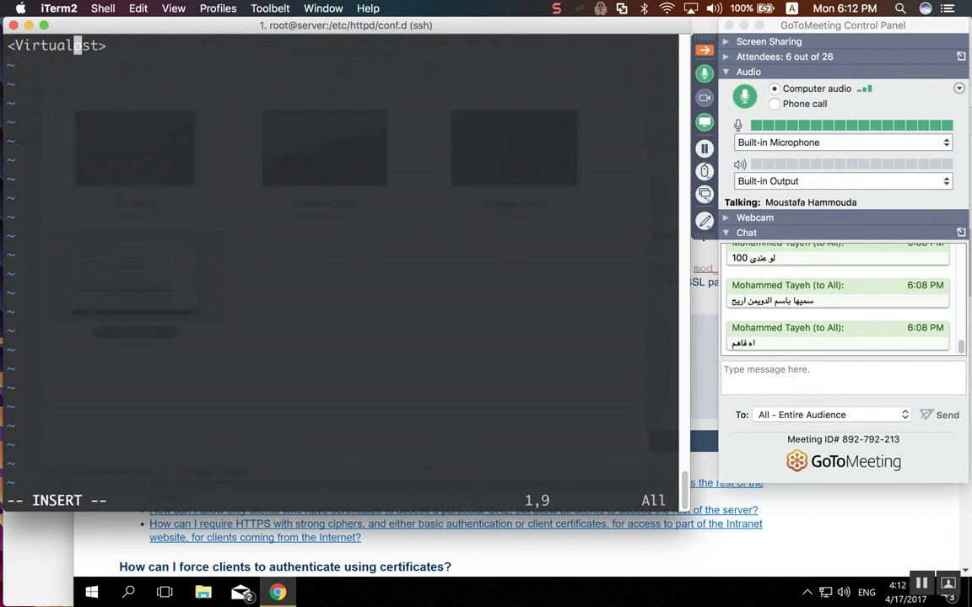
{"action": "type", "text": "H"}
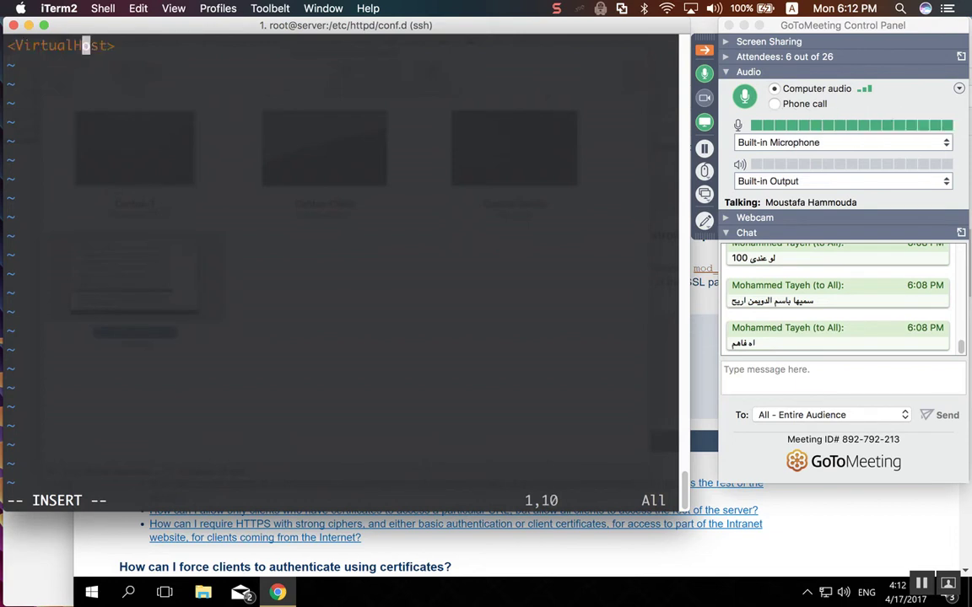
{"action": "key", "text": "Right"}
{"action": "key", "text": "Right"}
{"action": "key", "text": "Right"}
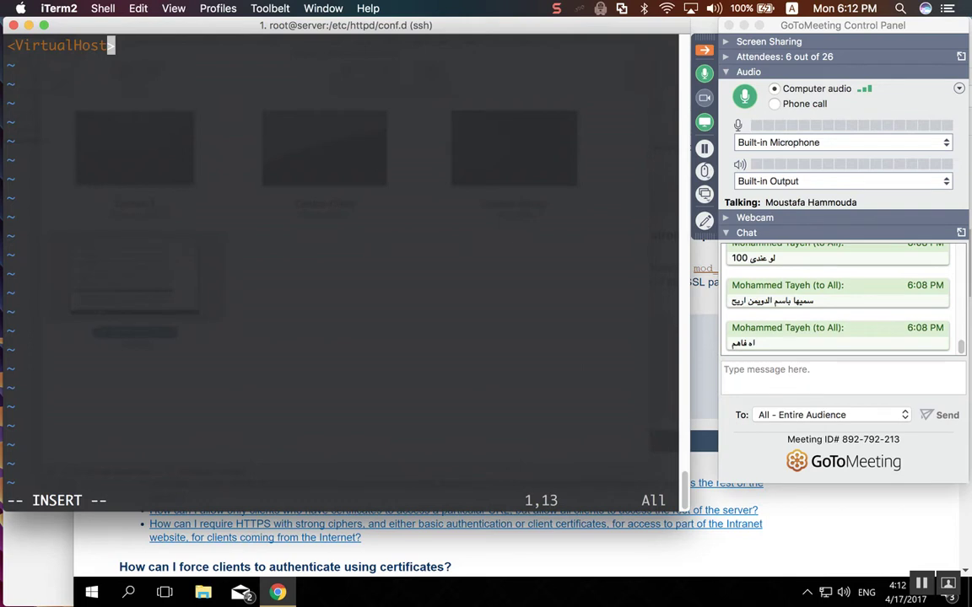
Duplicate the <VirtualHost> line below and turn the copy into the closing tag </VirtualHost>.
{"action": "key", "text": "Escape"}
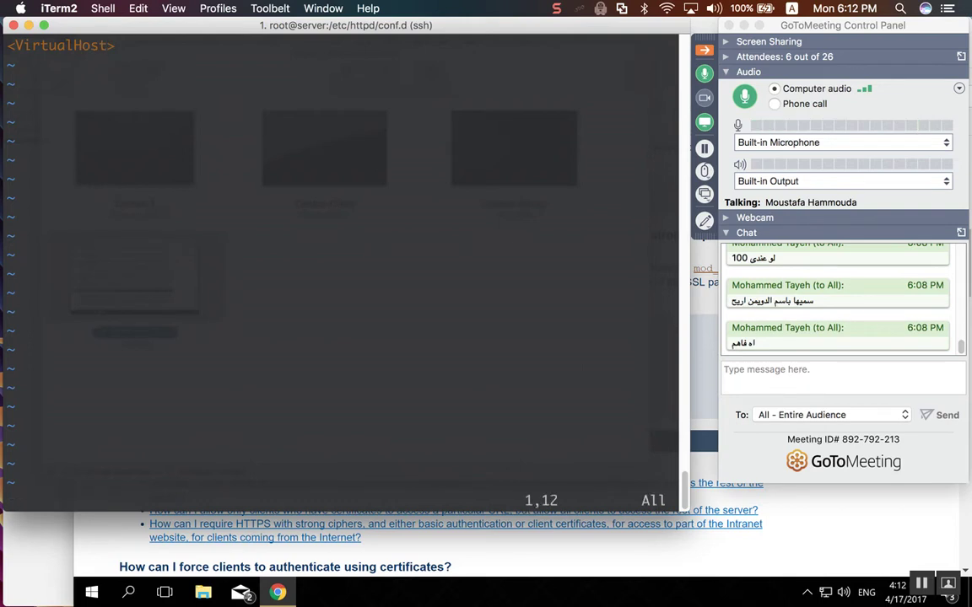
{"action": "key", "text": "y"}
{"action": "key", "text": "y"}
{"action": "key", "text": "p"}
{"action": "key", "text": "Right"}
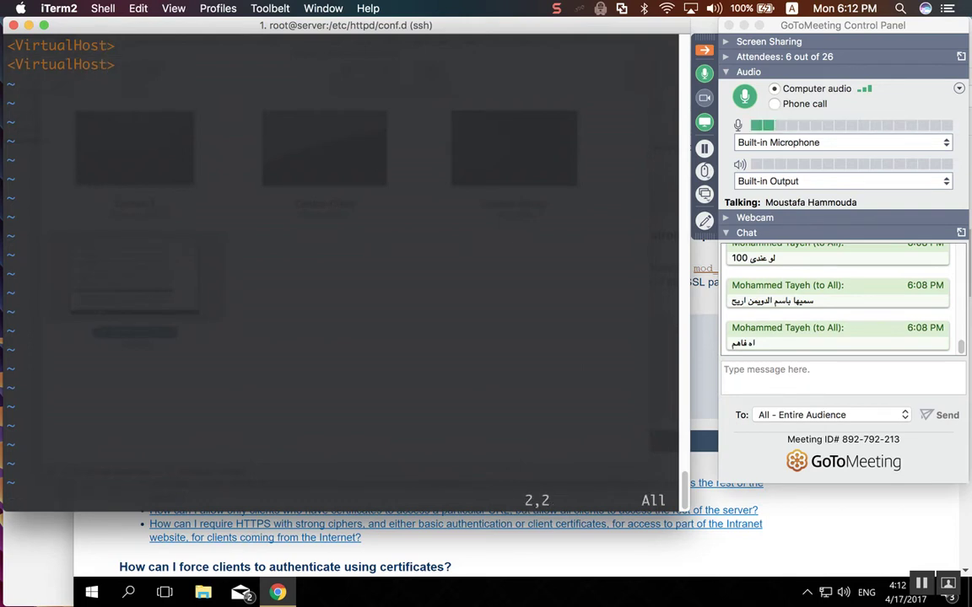
{"action": "type", "text": "i/"}
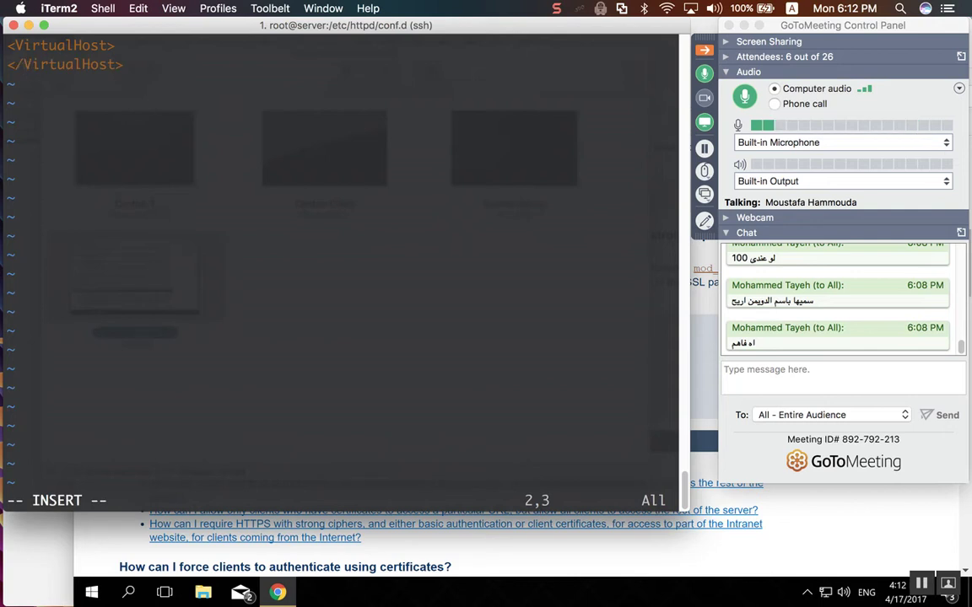
Insert two blank lines between the opening and closing VirtualHost tags.
{"action": "key", "text": "Up"}
{"action": "key", "text": "Down"}
{"action": "key", "text": "Left"}
{"action": "key", "text": "Right"}
{"action": "key", "text": "Left"}
{"action": "key", "text": "Up"}
{"action": "key", "text": "Right"}
{"action": "key", "text": "Right"}
{"action": "key", "text": "Right"}
{"action": "key", "text": "Right"}
{"action": "key", "text": "Right"}
{"action": "key", "text": "Right"}
{"action": "key", "text": "Right"}
{"action": "key", "text": "Right"}
{"action": "key", "text": "Right"}
{"action": "key", "text": "Right"}
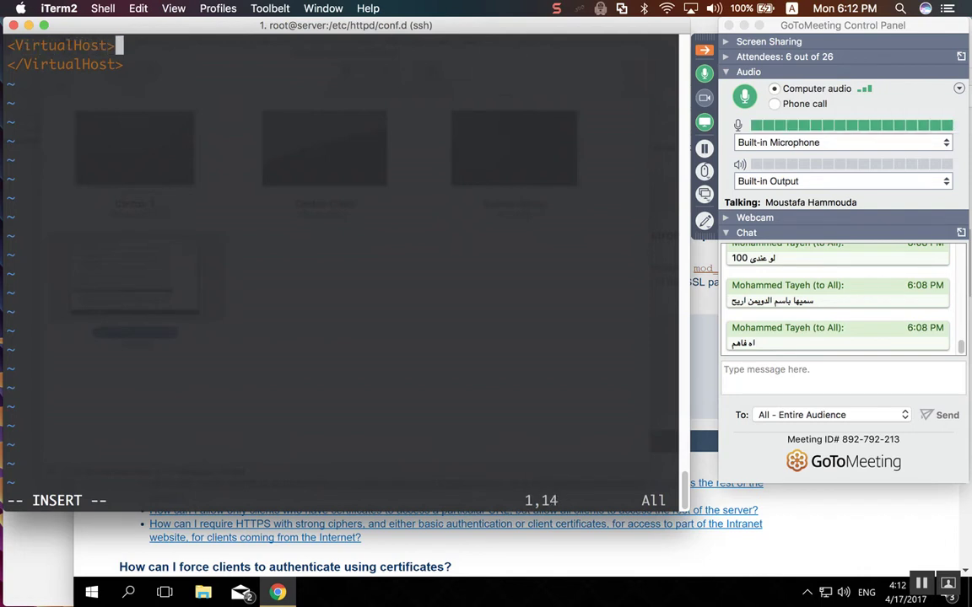
{"action": "key", "text": "Return"}
{"action": "key", "text": "Return"}
{"action": "key", "text": "Up"}
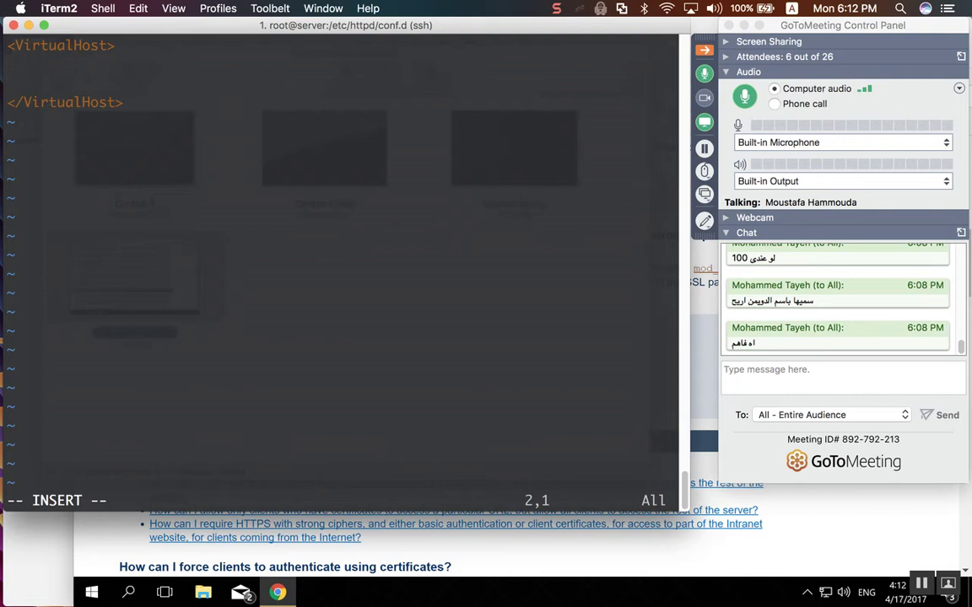
Add the address and port _default_:80 to the opening VirtualHost tag.
{"action": "key", "text": "Up"}
{"action": "key", "text": "Right"}
{"action": "key", "text": "Right"}
{"action": "key", "text": "Right"}
{"action": "key", "text": "Right"}
{"action": "key", "text": "Right"}
{"action": "key", "text": "Right"}
{"action": "key", "text": "Right"}
{"action": "key", "text": "Right"}
{"action": "key", "text": "Right"}
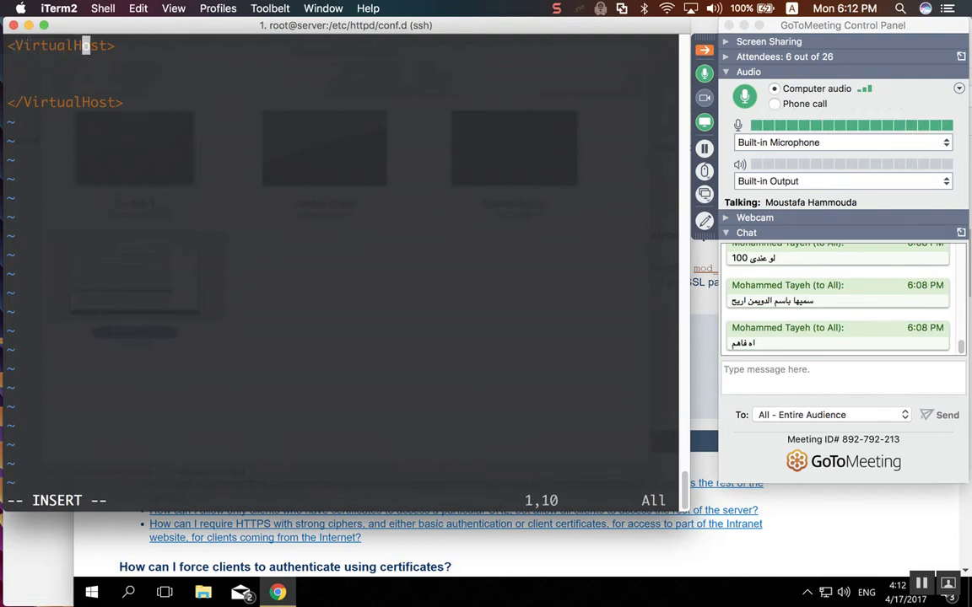
{"action": "key", "text": "Right"}
{"action": "key", "text": "Right"}
{"action": "key", "text": "Right"}
{"action": "type", "text": "_"}
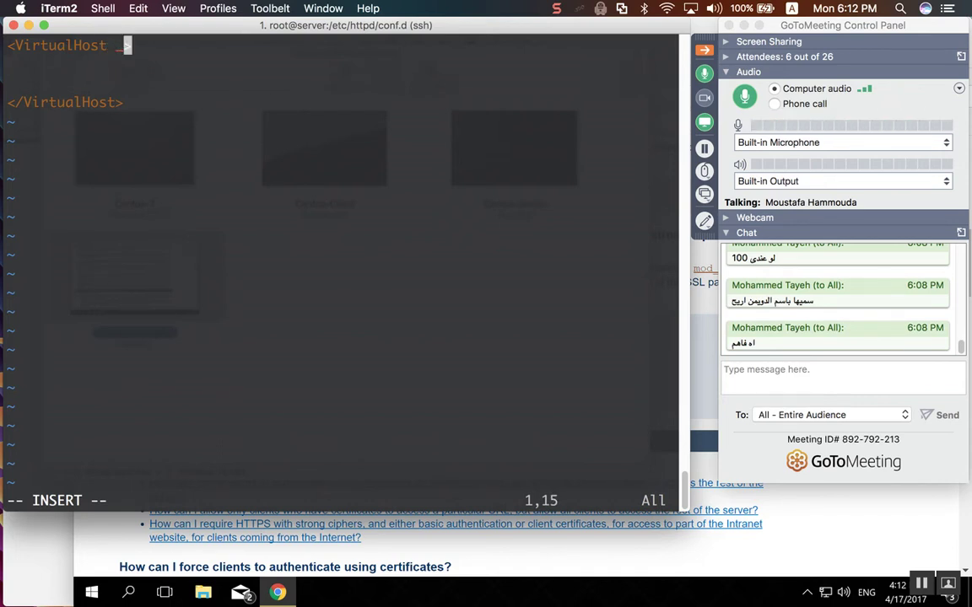
{"action": "type", "text": "defauklt"}
{"action": "key", "text": "BackSpace"}
{"action": "key", "text": "BackSpace"}
{"action": "key", "text": "BackSpace"}
{"action": "type", "text": "lt_:"}
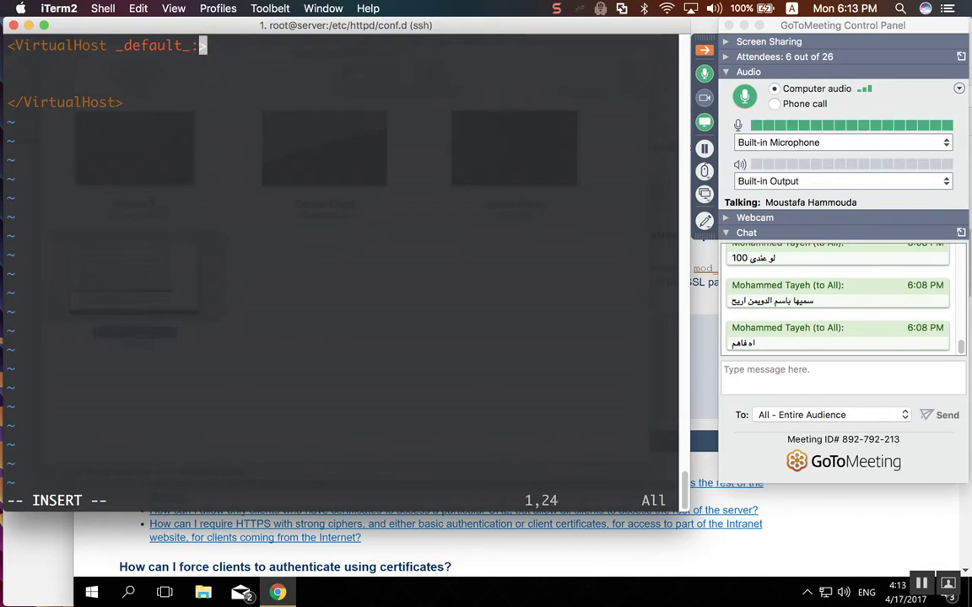
{"action": "type", "text": "80"}
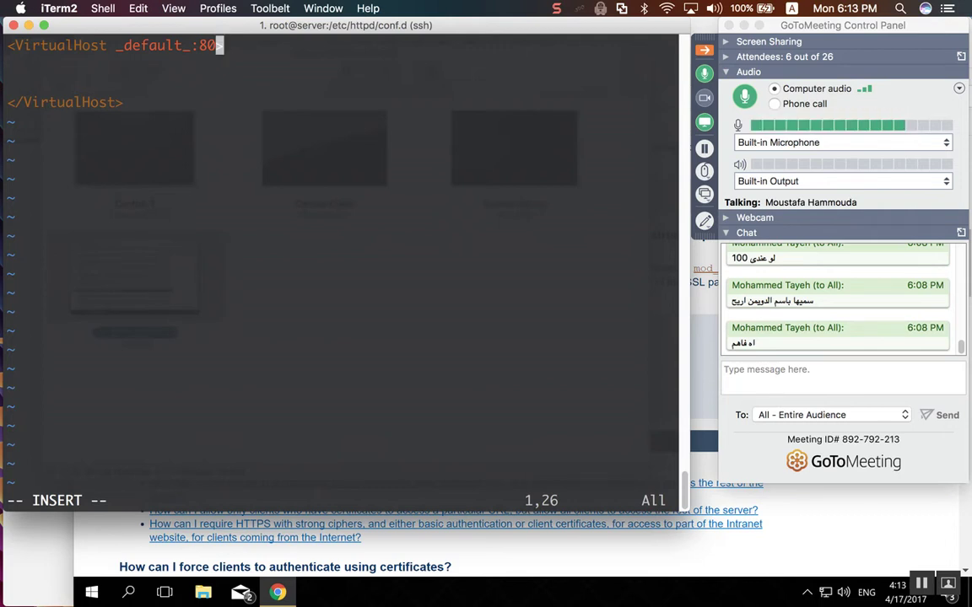
Replace _default_ with * in the opening tag so that it reads <VirtualHost *:80>.
{"action": "key", "text": "Down"}
{"action": "key", "text": "Up"}
{"action": "key", "text": "Down"}
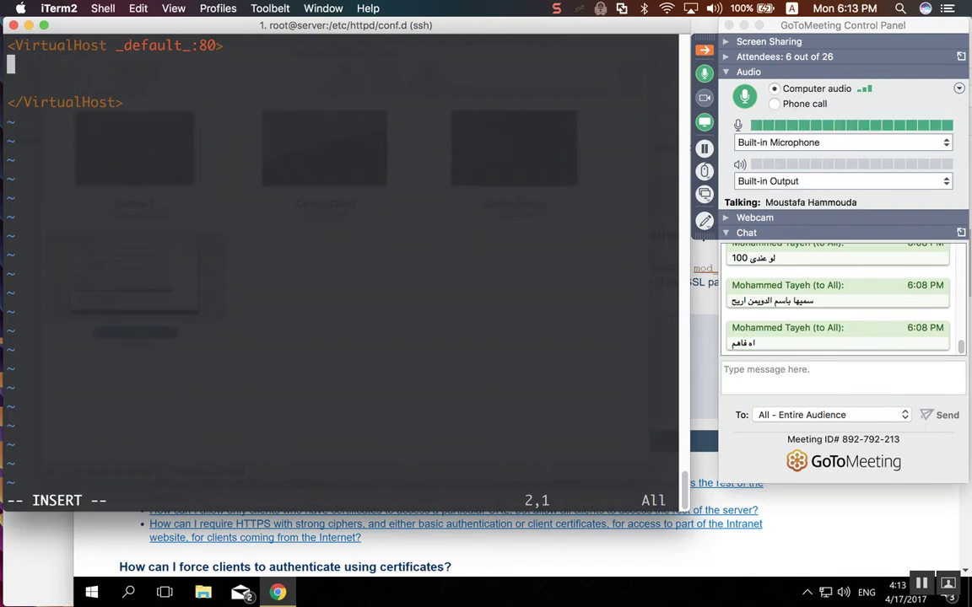
{"action": "left_click_drag", "start_coordinate": [114, 44], "coordinate": [214, 45]}
{"action": "left_click", "coordinate": [214, 45]}
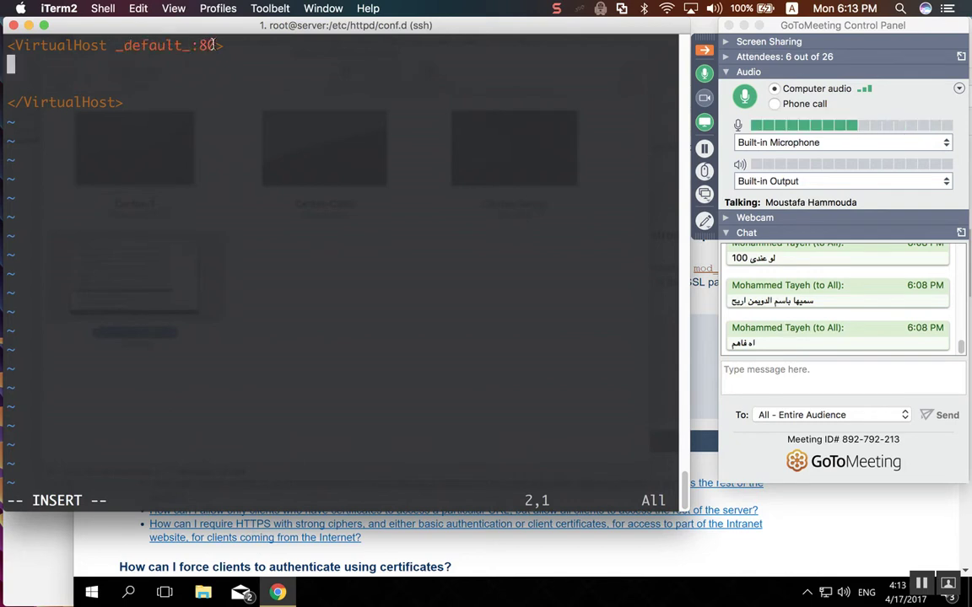
{"action": "left_click", "coordinate": [213, 45]}
{"action": "key", "text": "Left"}
{"action": "key", "text": "Left"}
{"action": "key", "text": "Left"}
{"action": "key", "text": "Left"}
{"action": "key", "text": "BackSpace"}
{"action": "key", "text": "BackSpace"}
{"action": "key", "text": "BackSpace"}
{"action": "key", "text": "BackSpace"}
{"action": "key", "text": "BackSpace"}
{"action": "key", "text": "BackSpace"}
{"action": "key", "text": "BackSpace"}
{"action": "key", "text": "BackSpace"}
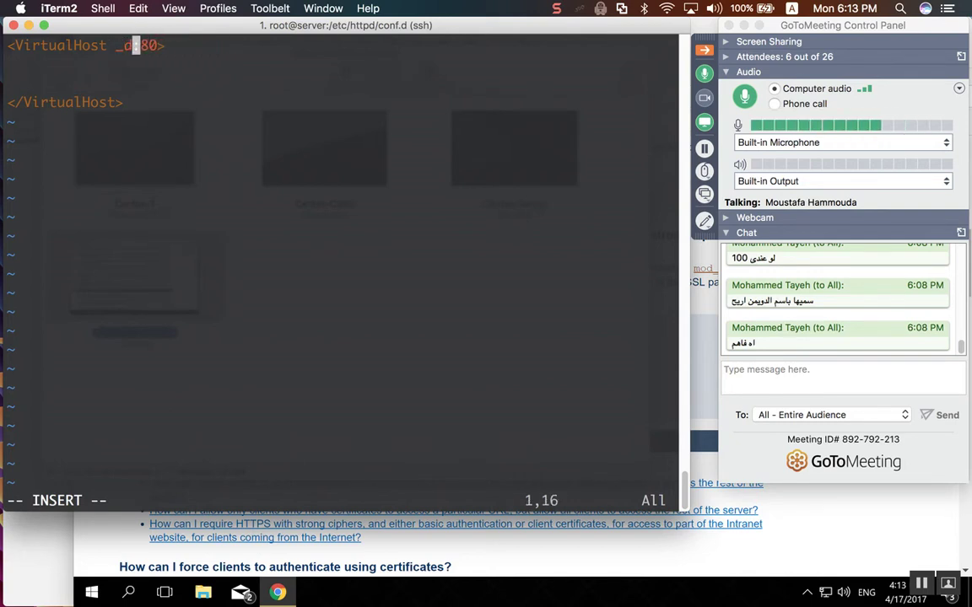
{"action": "type", "text": "*"}
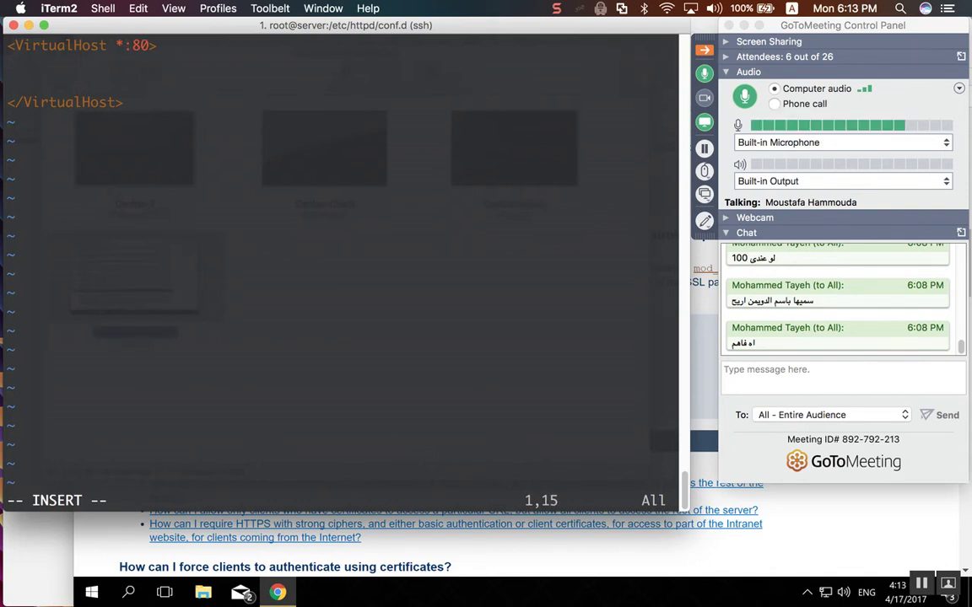
Start a DocumentRoot directive on the first blank line inside the VirtualHost block.
{"action": "left_click", "coordinate": [11, 64]}
{"action": "left_click", "coordinate": [128, 44]}
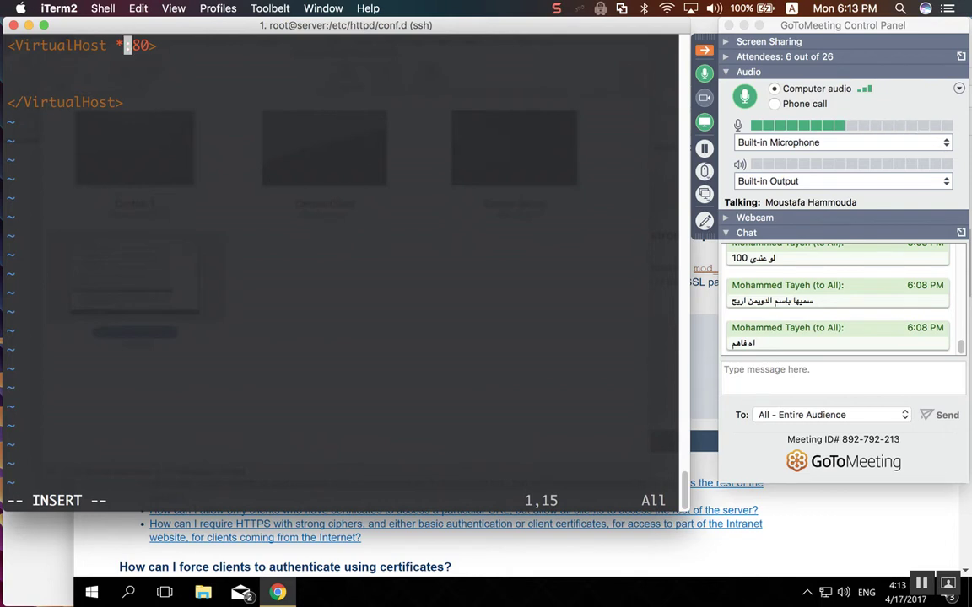
{"action": "left_click", "coordinate": [11, 64]}
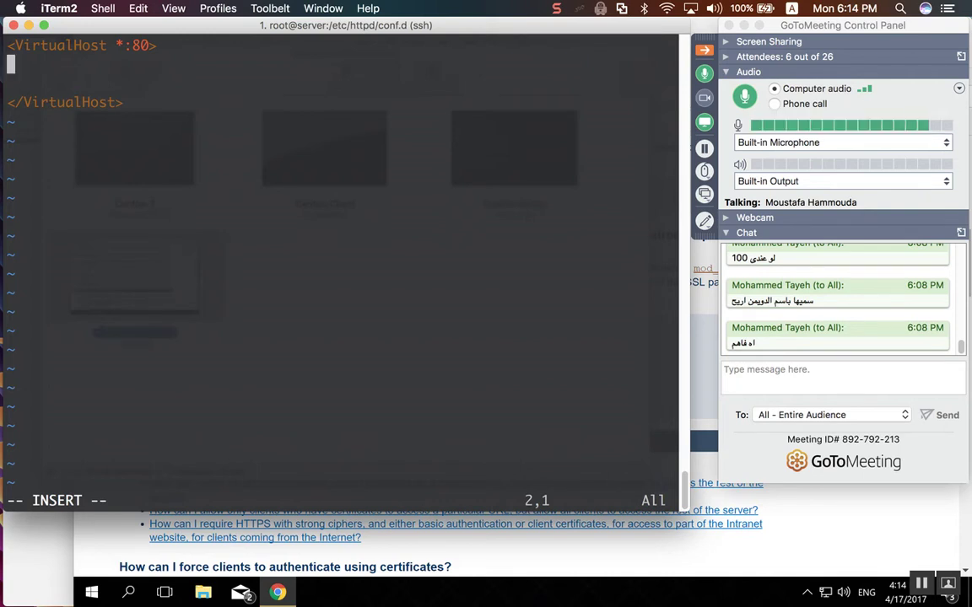
{"action": "type", "text": "Document"}
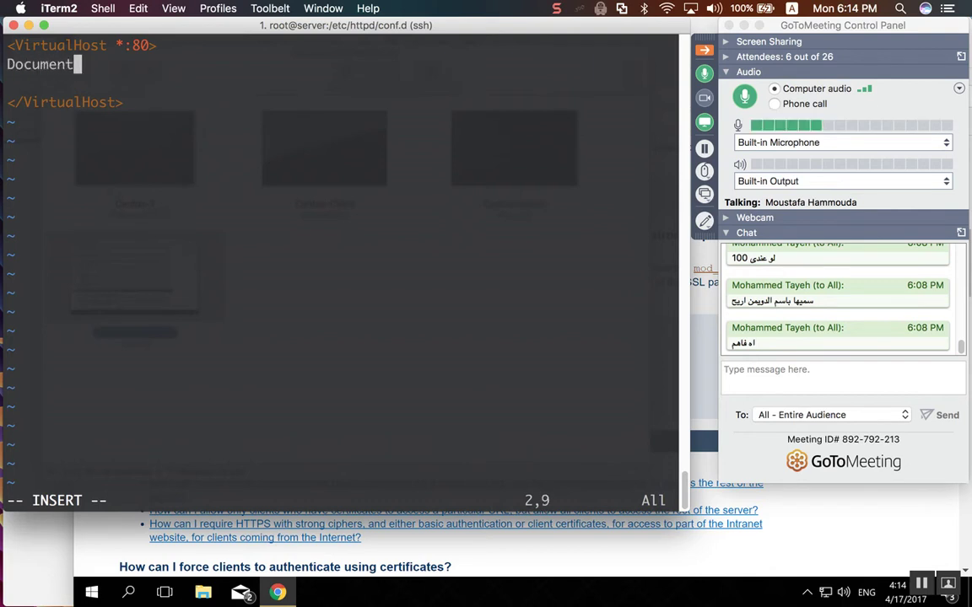
{"action": "type", "text": "Rpp"}
{"action": "key", "text": "BackSpace"}
{"action": "key", "text": "BackSpace"}
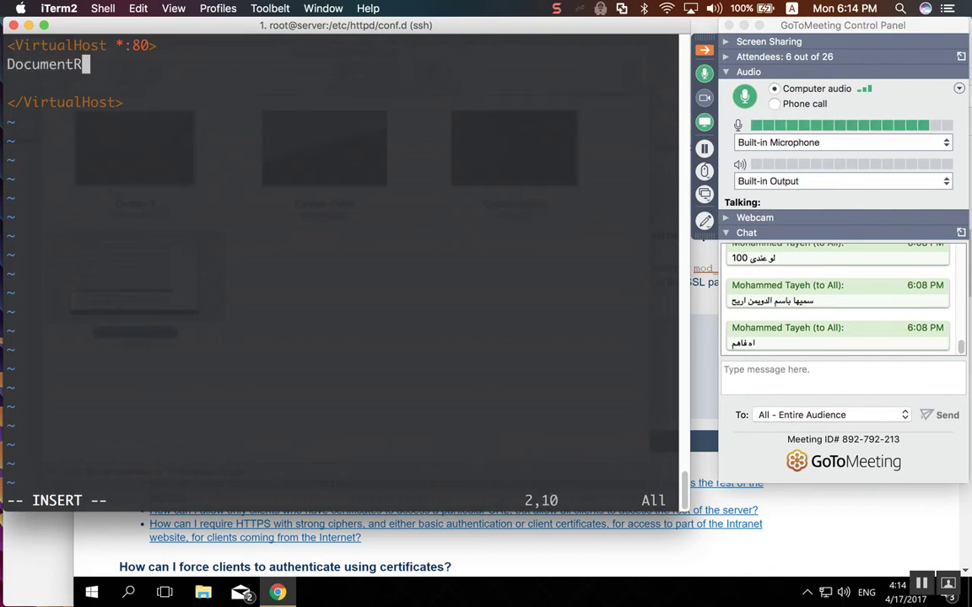
{"action": "type", "text": "oo"}
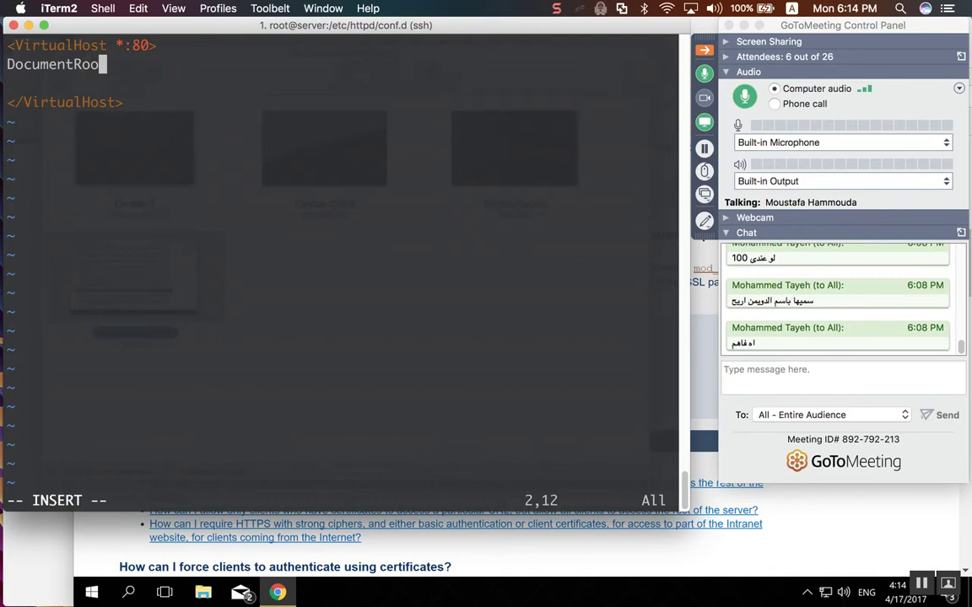
{"action": "type", "text": "t"}
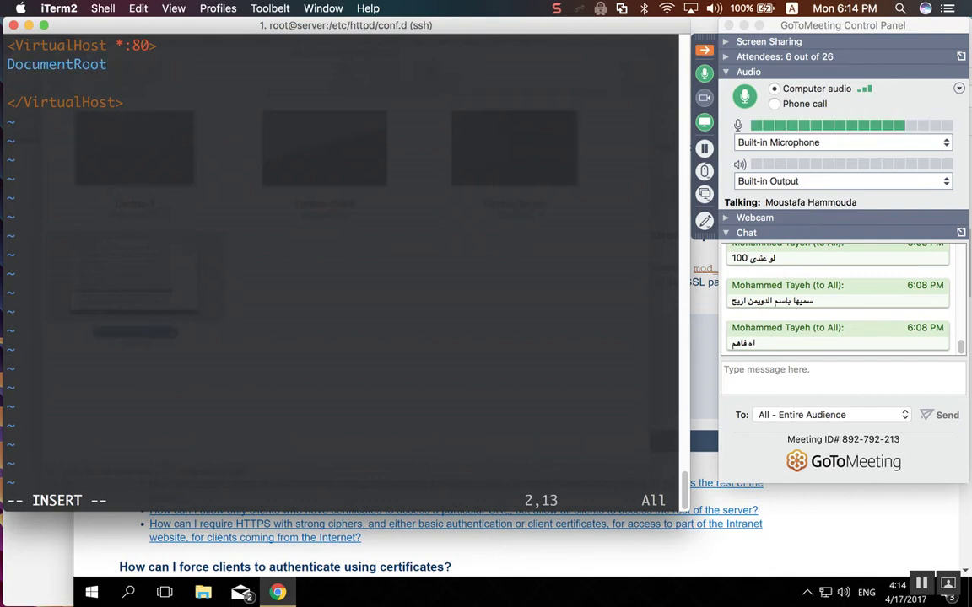
{"action": "key", "text": "Tab"}
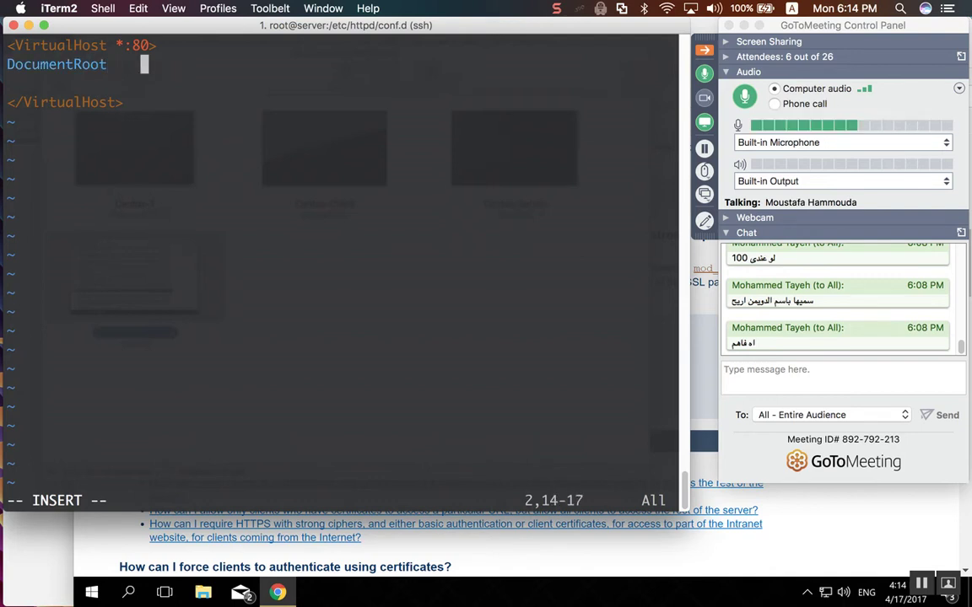
{"action": "type", "text": "/var"}
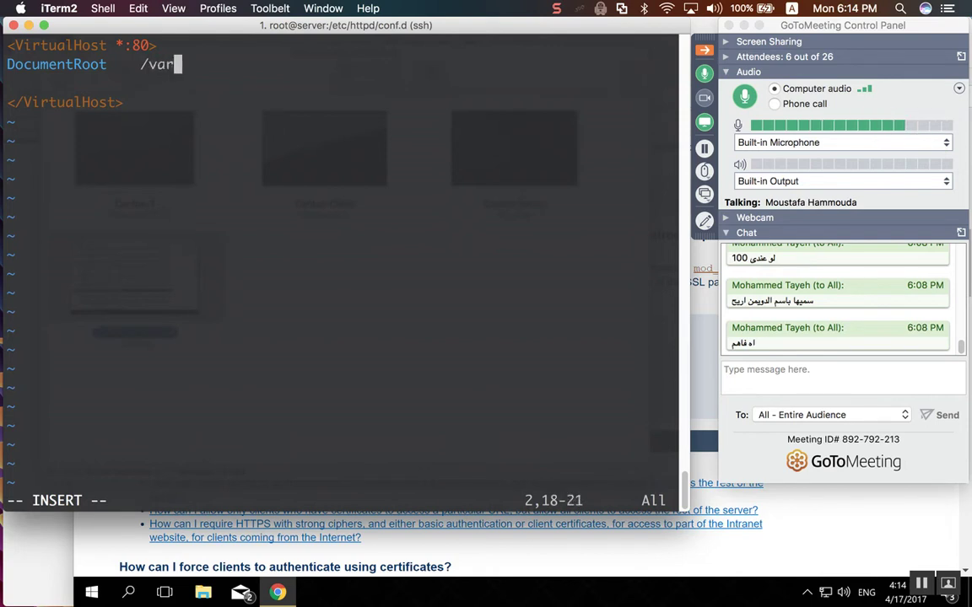
{"action": "type", "text": "/"}
{"action": "key", "text": "BackSpace"}
{"action": "key", "text": "BackSpace"}
{"action": "key", "text": "BackSpace"}
{"action": "key", "text": "BackSpace"}
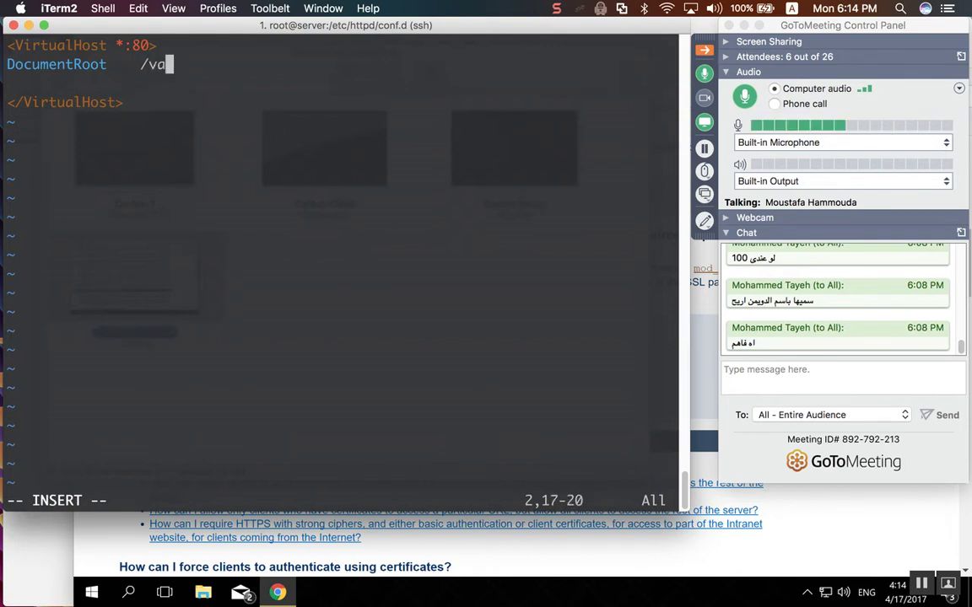
{"action": "type", "text": "srv"}
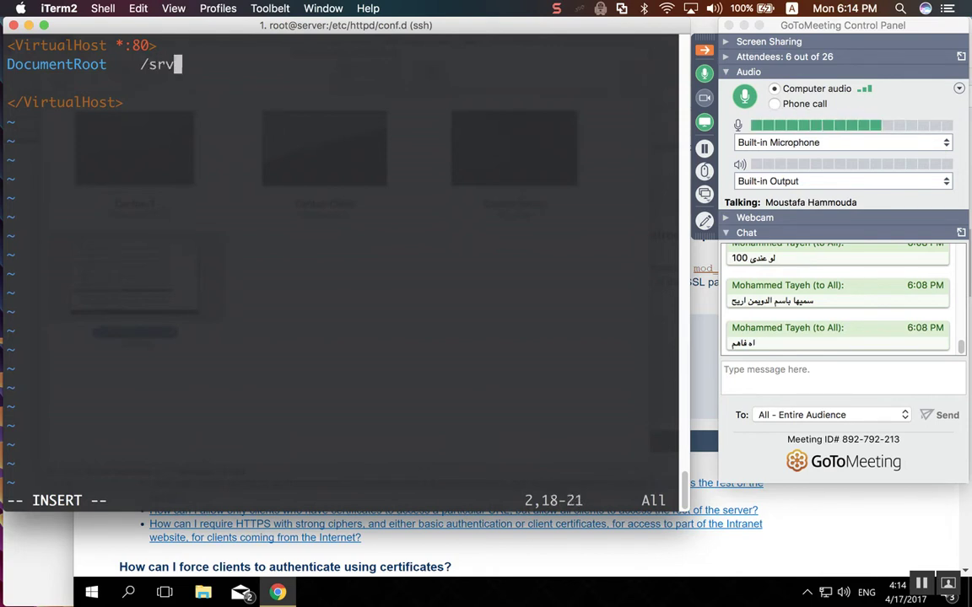
{"action": "type", "text": "/main"}
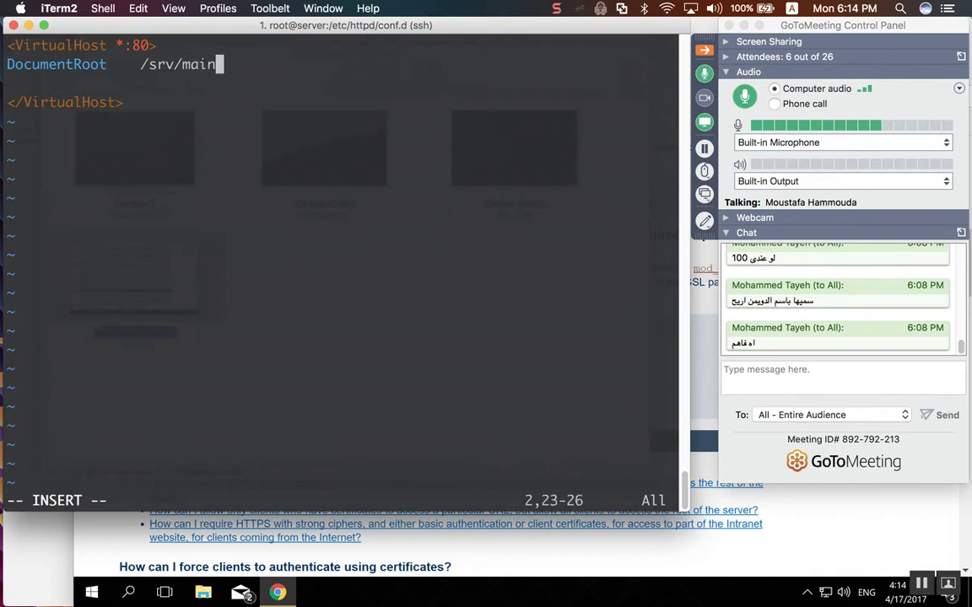
{"action": "type", "text": "/"}
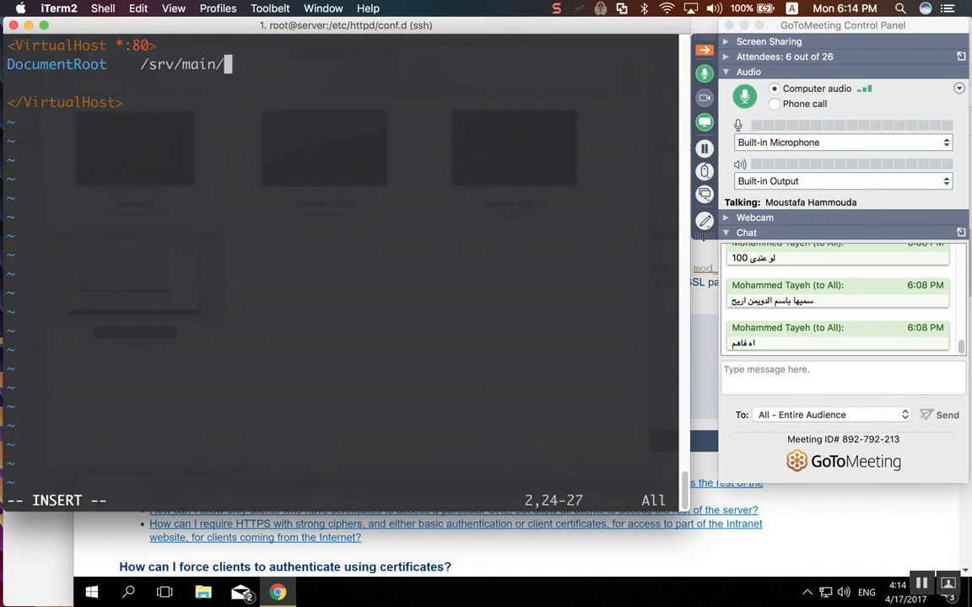
{"action": "type", "text": "www"}
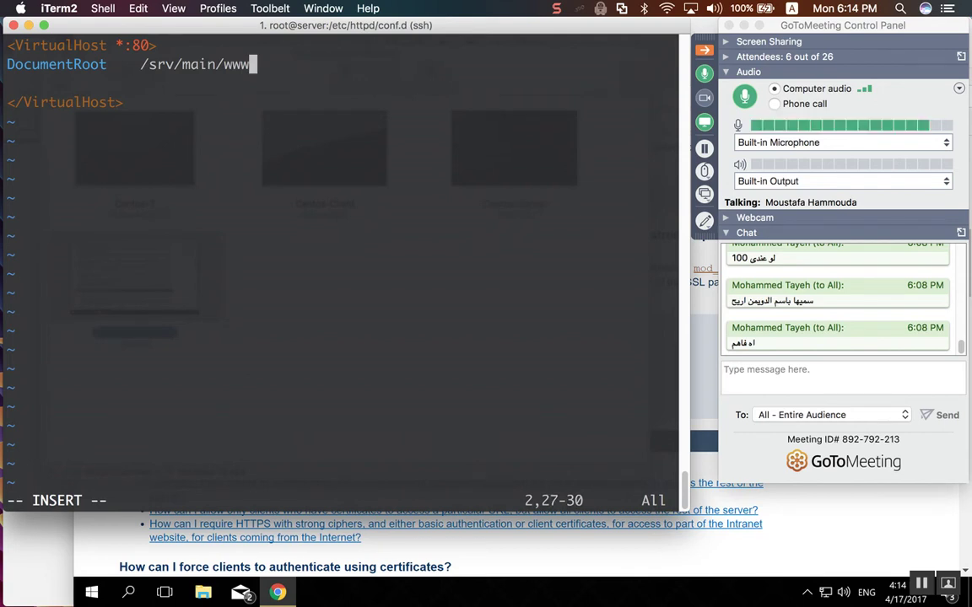
Add a CustomLog directive with the path "logs/default-vshost.log" on the line below DocumentRoot.
{"action": "key", "text": "Down"}
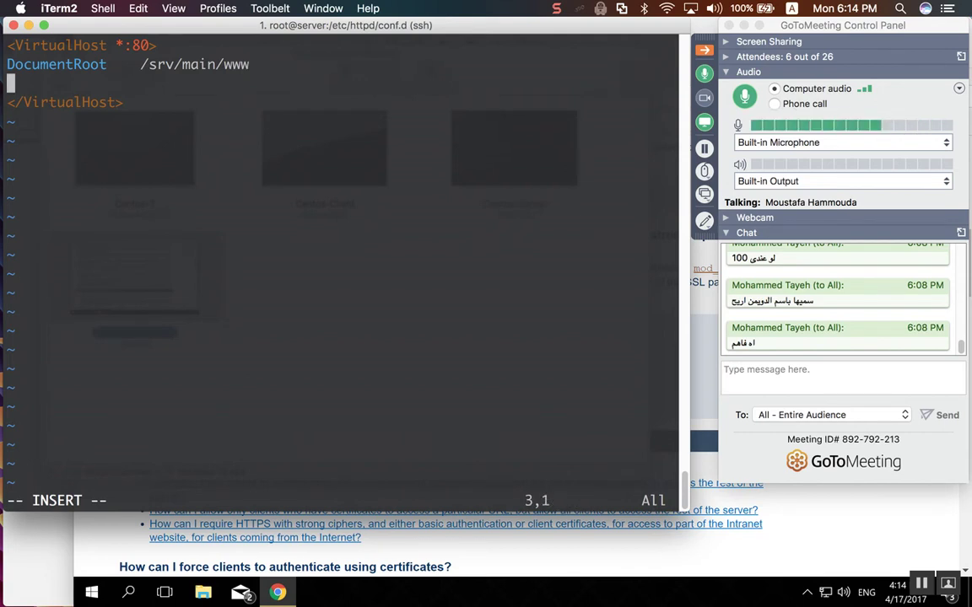
{"action": "type", "text": "Custom"}
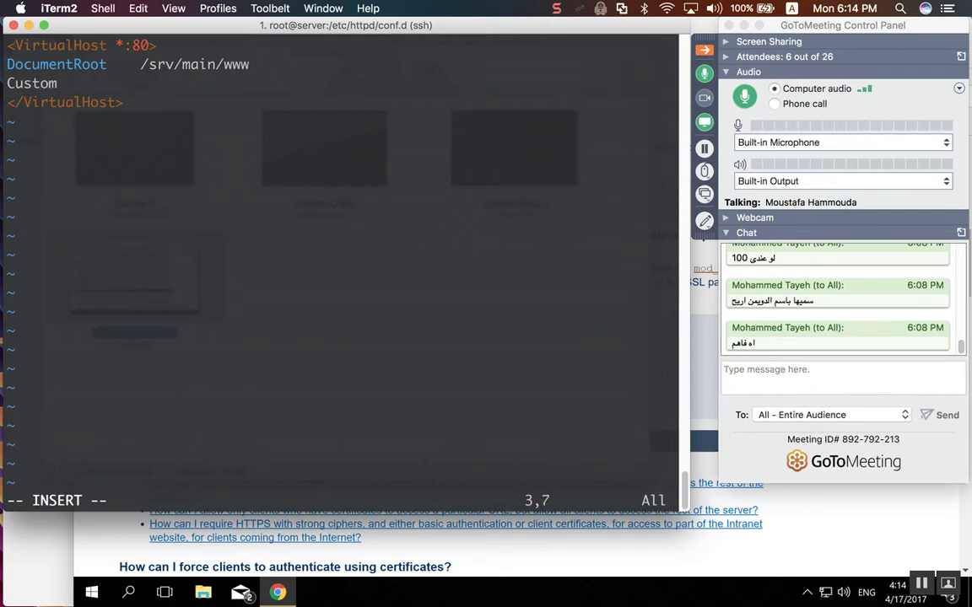
{"action": "type", "text": "Log"}
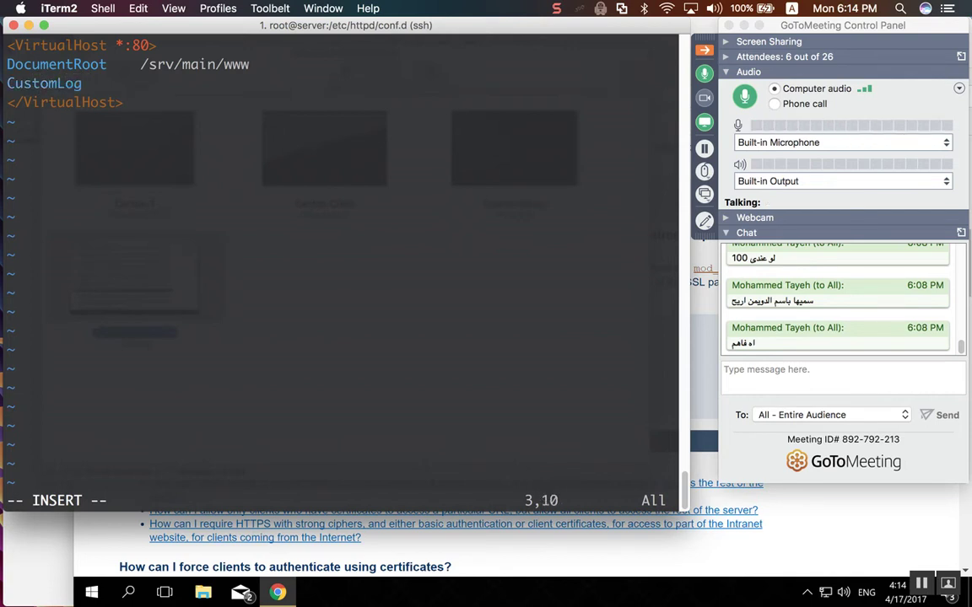
{"action": "key", "text": "Tab"}
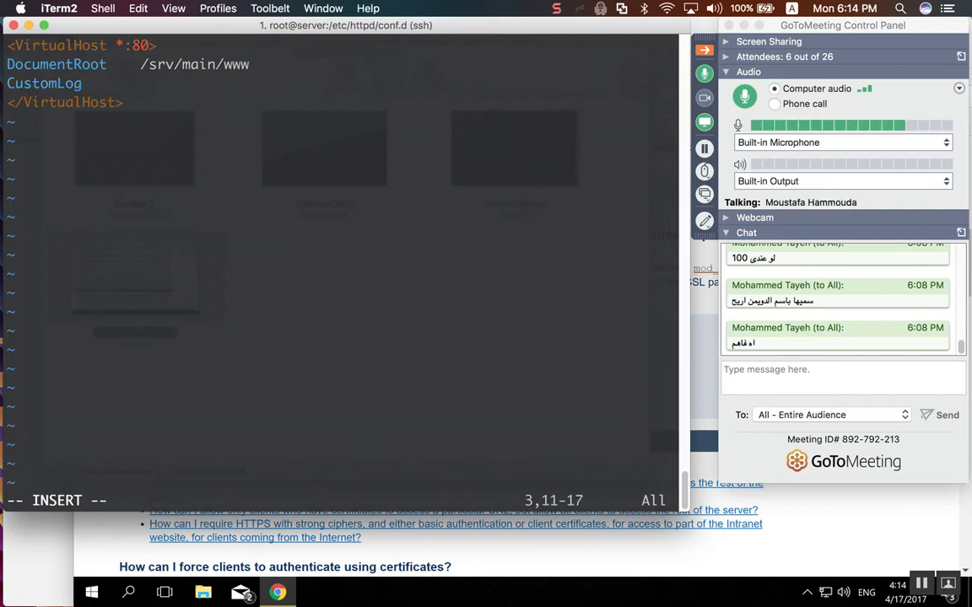
{"action": "type", "text": "\"\""}
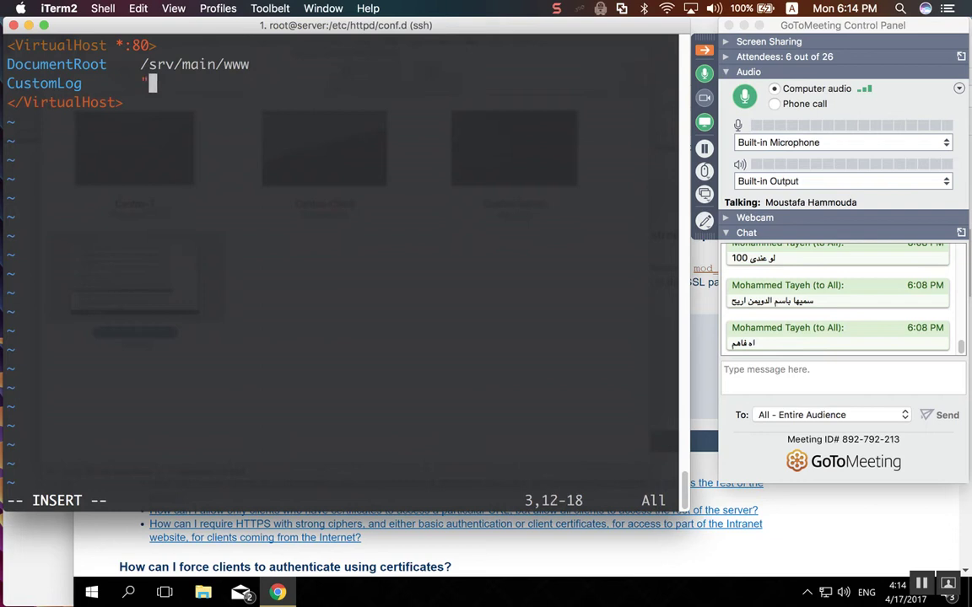
{"action": "key", "text": "Left"}
{"action": "type", "text": "logs"}
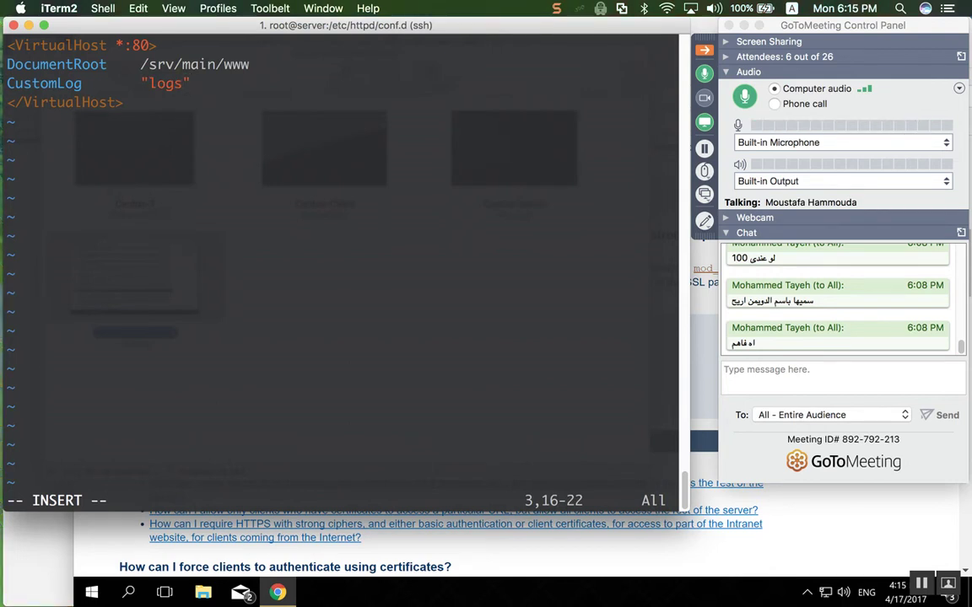
{"action": "type", "text": "/defau"}
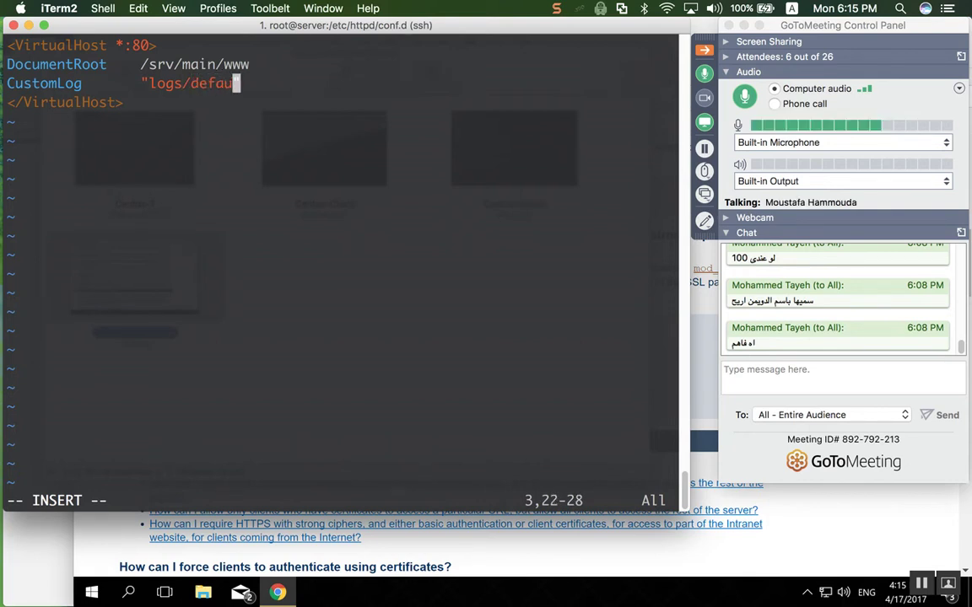
{"action": "type", "text": "lt-"}
{"action": "type", "text": "vshost"}
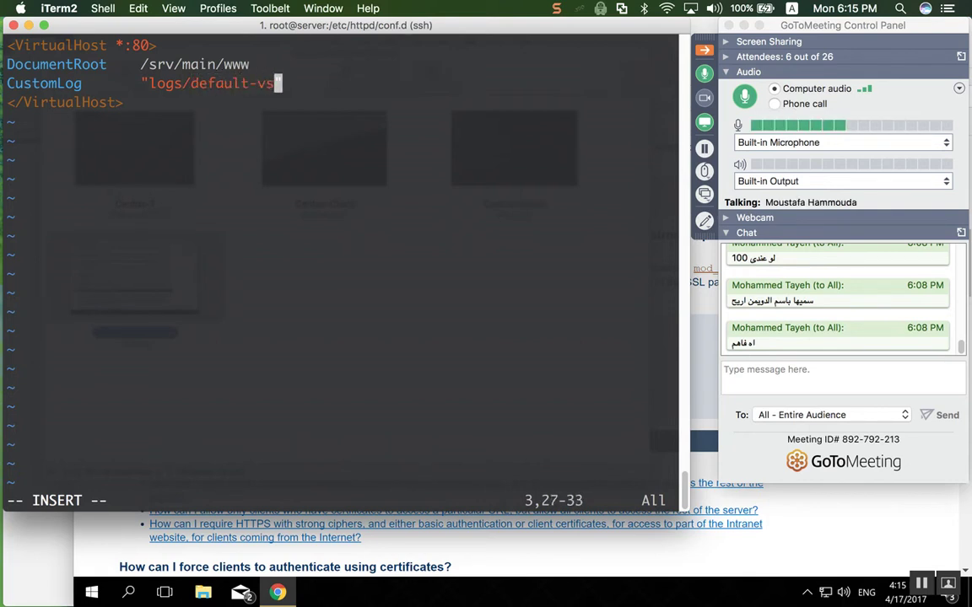
{"action": "type", "text": "."}
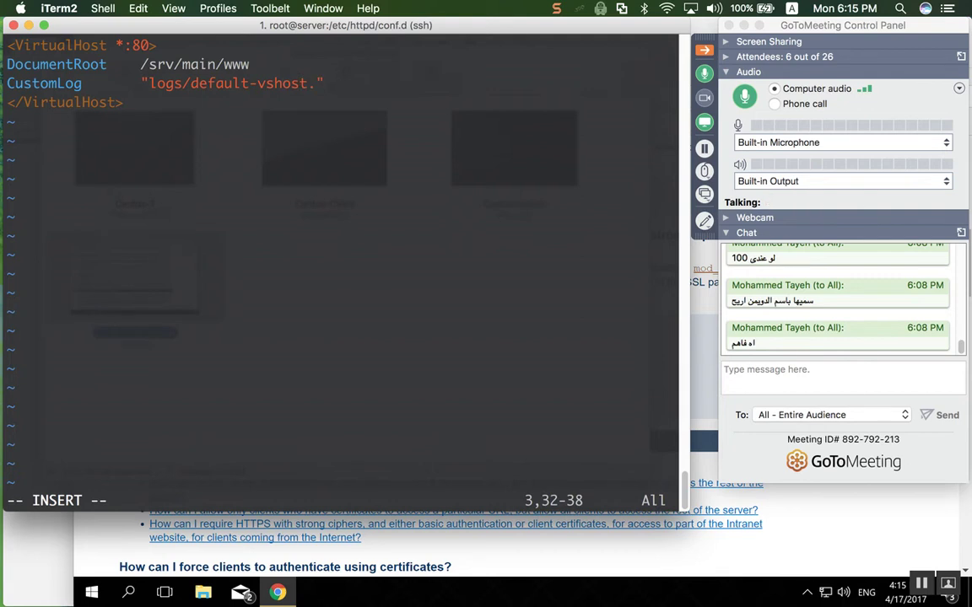
{"action": "type", "text": "log"}
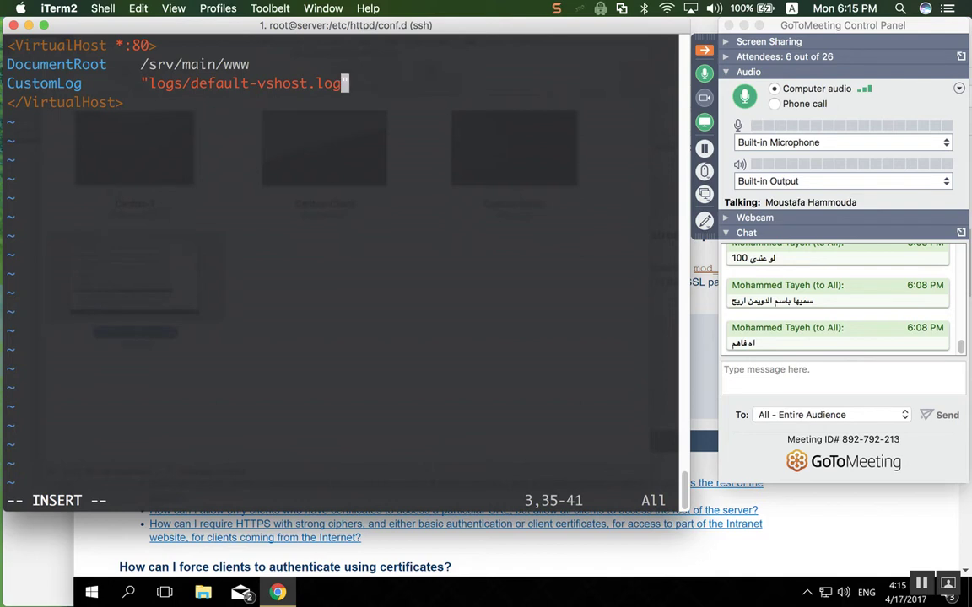
Save the virtual host configuration file and quit vim to return to the shell.
{"action": "key", "text": "Up"}
{"action": "key", "text": "Up"}
{"action": "key", "text": "Escape"}
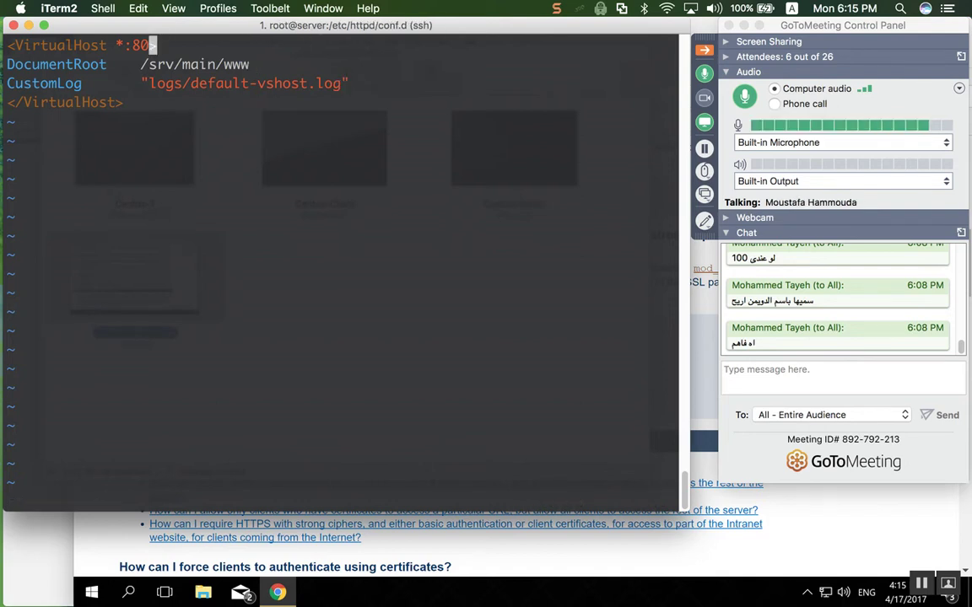
{"action": "type", "text": ":wq"}
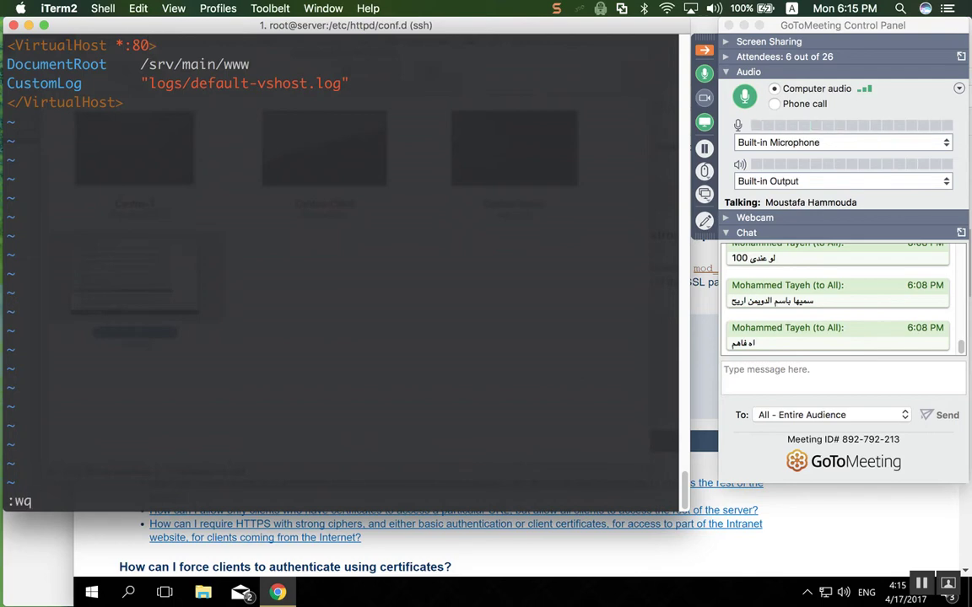
{"action": "key", "text": "Return"}
{"action": "key", "text": "Return"}
{"action": "key", "text": "Return"}
{"action": "key", "text": "Return"}
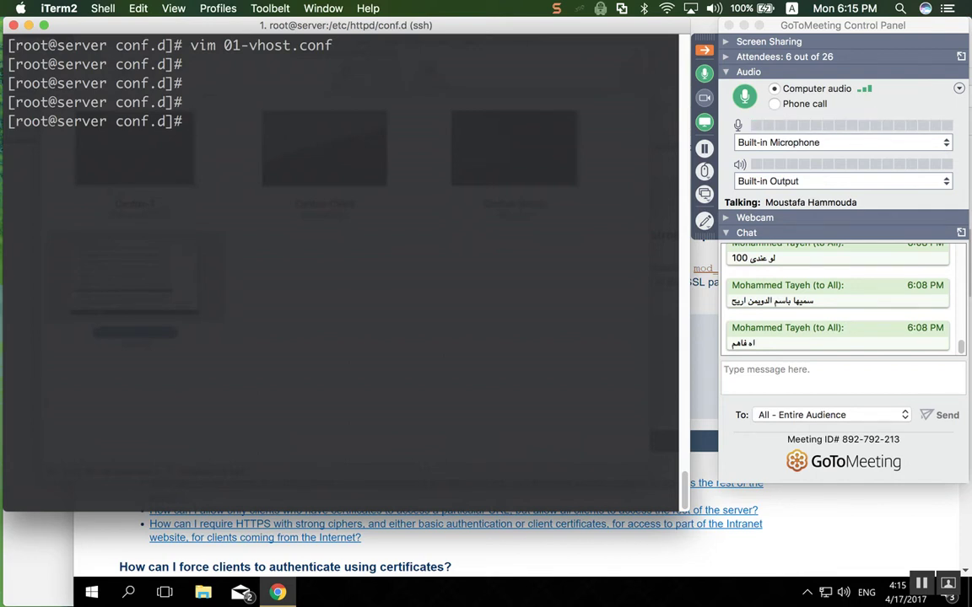
Print the contents of 01-vhost.conf in the terminal with cat to review the configuration.
{"action": "type", "text": "cat 01"}
{"action": "key", "text": "Tab"}
{"action": "key", "text": "Return"}
Try to create the directory /srv/main/www with a plain mkdir command.
{"action": "type", "text": "cd"}
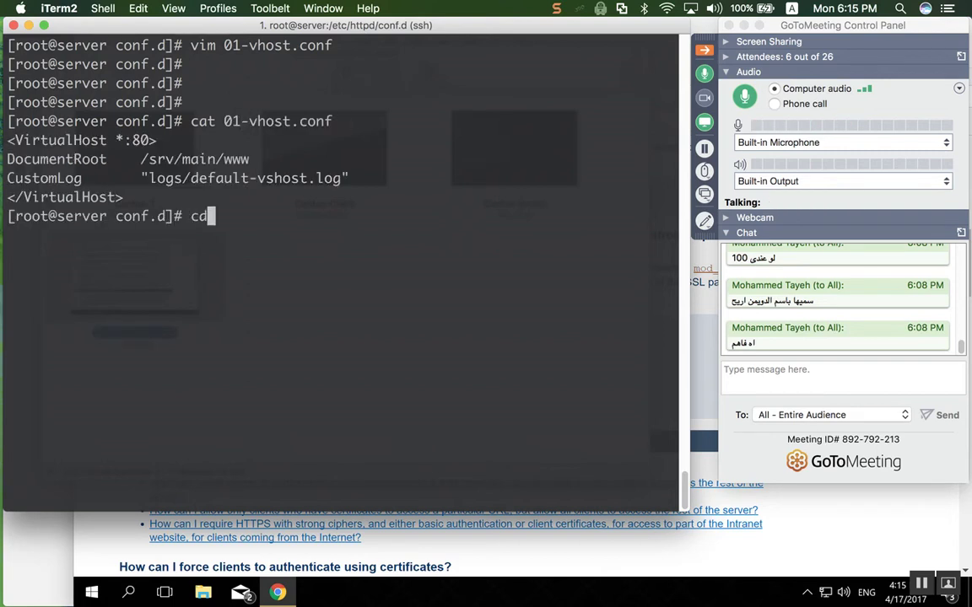
{"action": "key", "text": "BackSpace"}
{"action": "key", "text": "BackSpace"}
{"action": "type", "text": "mkdir /srv/main"}
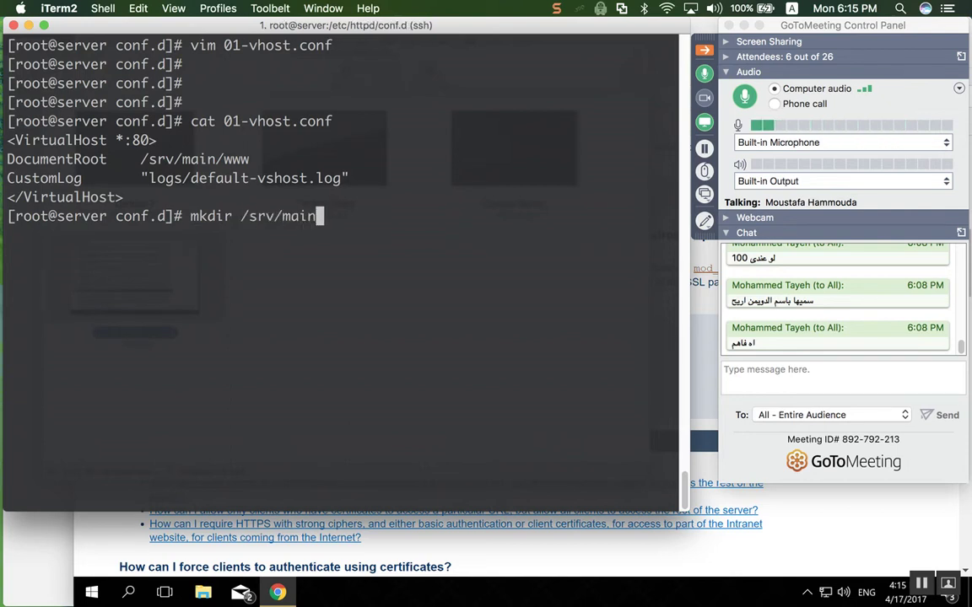
{"action": "type", "text": "/www"}
{"action": "key", "text": "Return"}
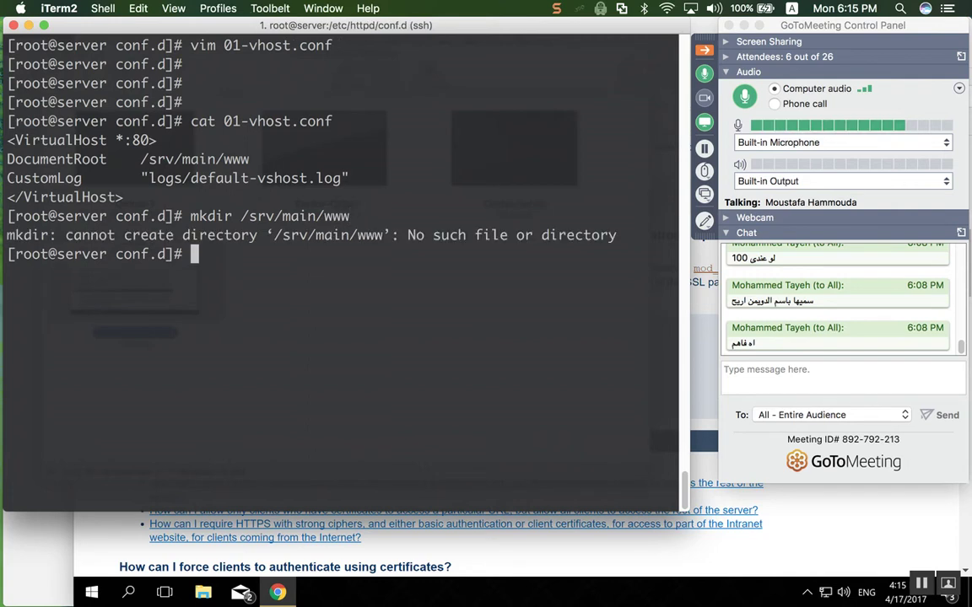
Create the directory /srv/main/www together with its parent directories by running mkdir with the -p option.
{"action": "key", "text": "Up"}
{"action": "key", "text": "Left"}
{"action": "key", "text": "Left"}
{"action": "key", "text": "Left"}
{"action": "key", "text": "Left"}
{"action": "key", "text": "Left"}
{"action": "key", "text": "Left"}
{"action": "key", "text": "Left"}
{"action": "key", "text": "Left"}
{"action": "key", "text": "Left"}
{"action": "key", "text": "Left"}
{"action": "key", "text": "Left"}
{"action": "key", "text": "Left"}
{"action": "key", "text": "Left"}
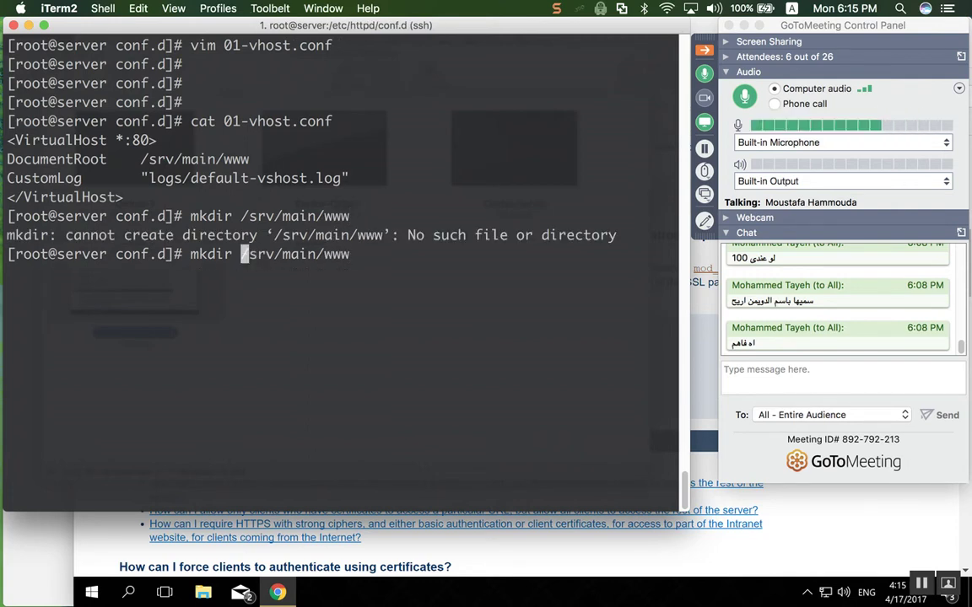
{"action": "type", "text": "-p"}
{"action": "key", "text": "Return"}
{"action": "key", "text": "Return"}
{"action": "key", "text": "Return"}
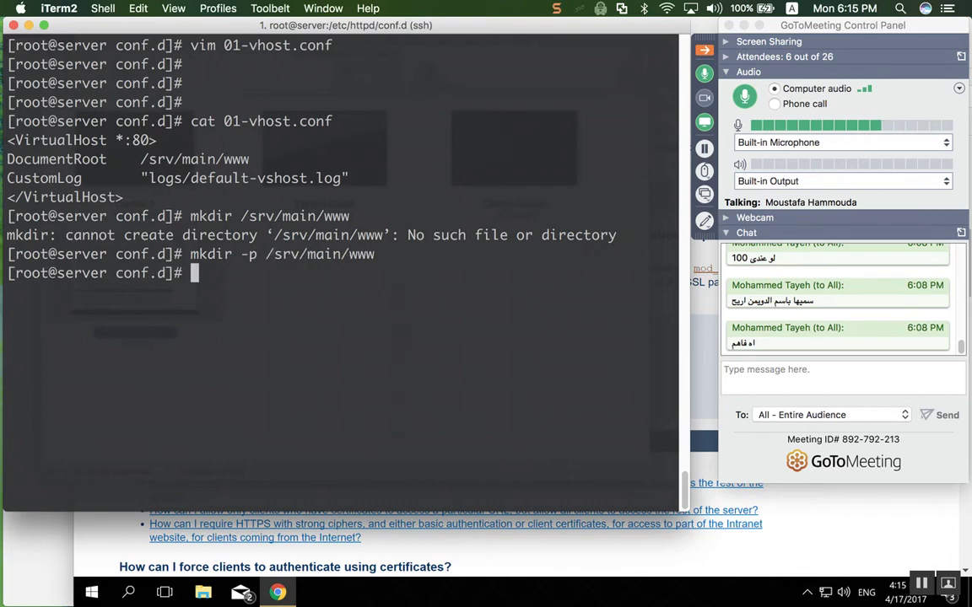
{"action": "type", "text": "vim /"}
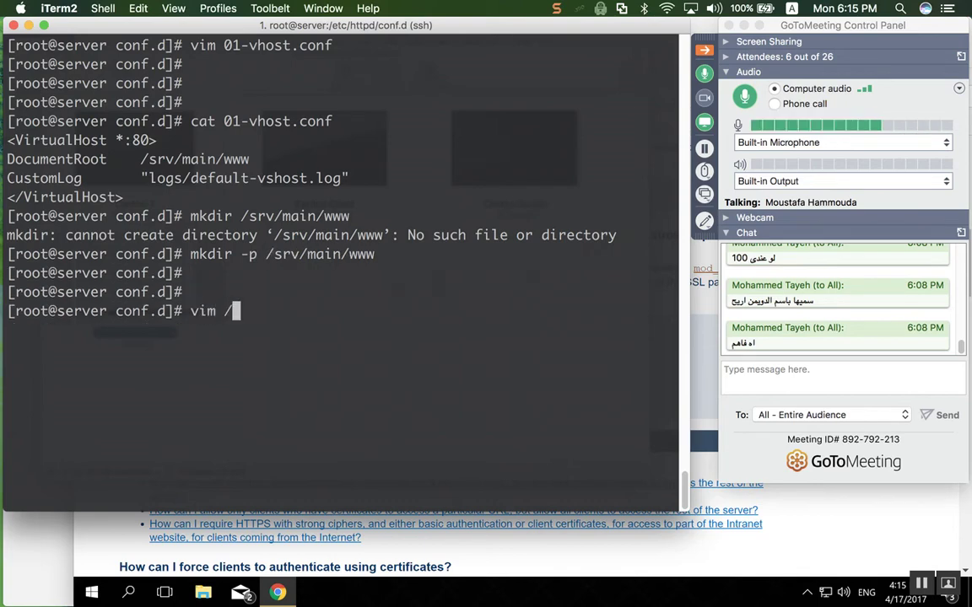
{"action": "type", "text": "srv/"}
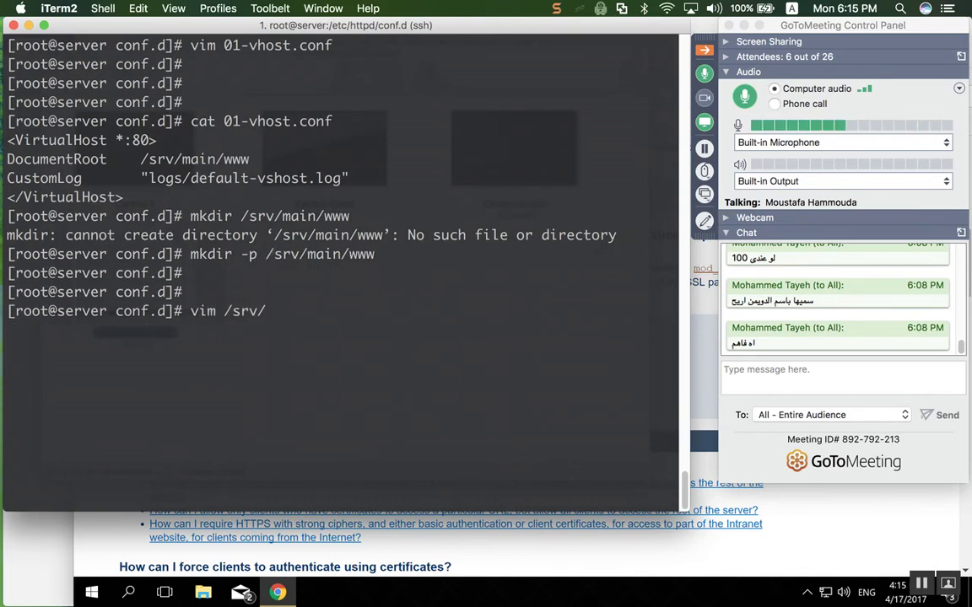
{"action": "type", "text": "main/www/"}
{"action": "key", "text": "Return"}
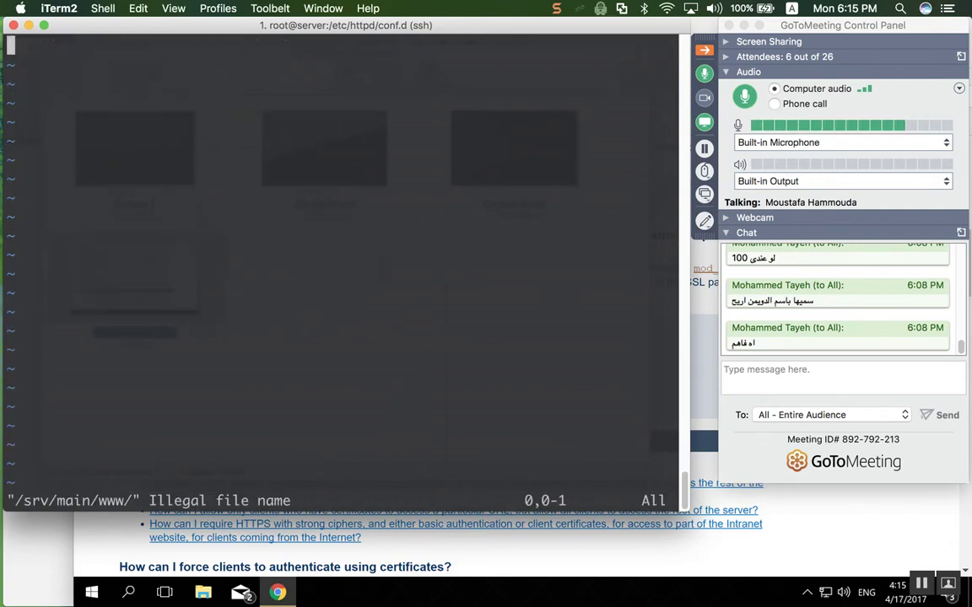
{"action": "type", "text": ":q"}
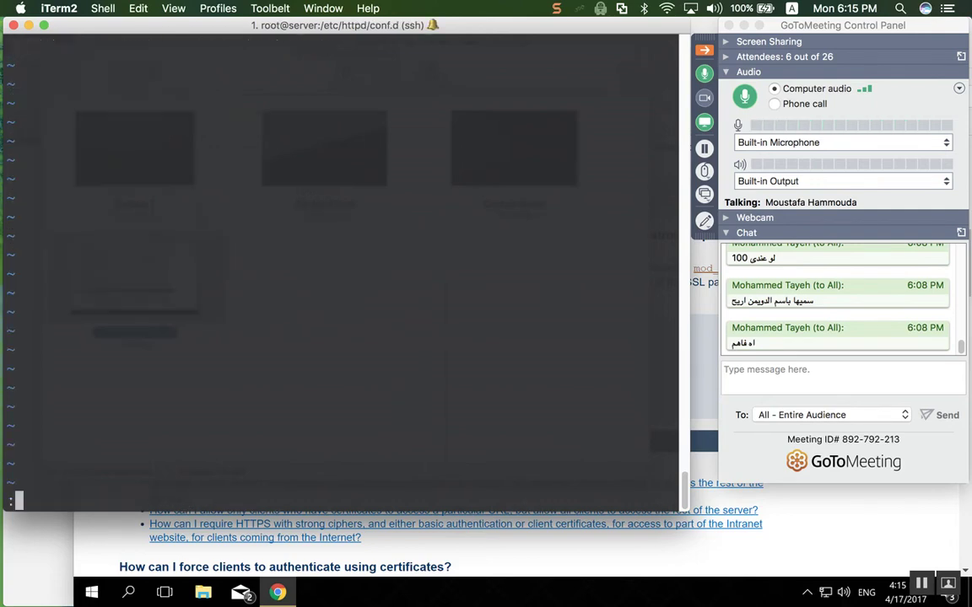
{"action": "key", "text": "Return"}
Start a new file named index.html in /srv/main/www with vim.
{"action": "key", "text": "Up"}
{"action": "type", "text": "h"}
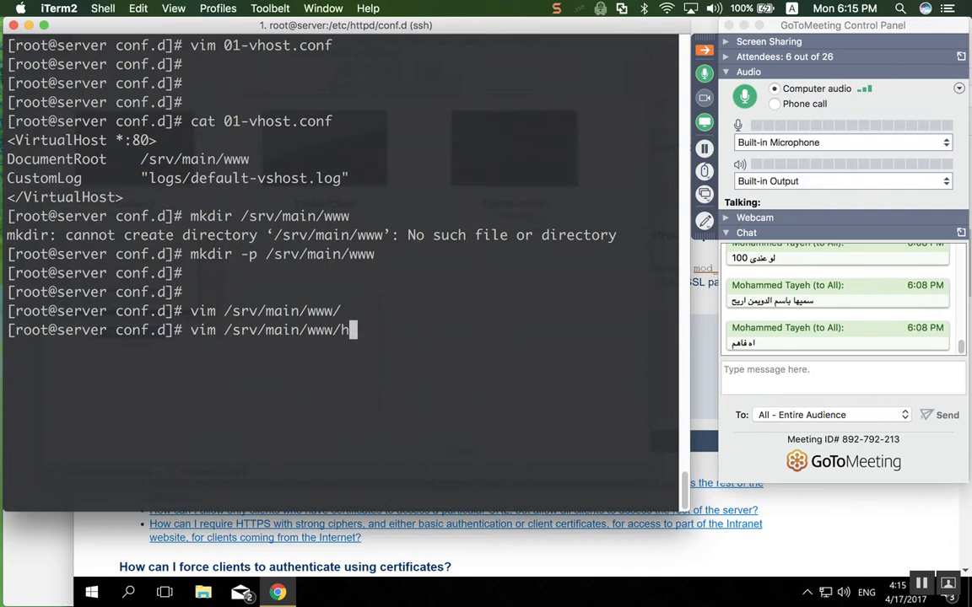
{"action": "key", "text": "BackSpace"}
{"action": "type", "text": "index.html"}
{"action": "key", "text": "Return"}
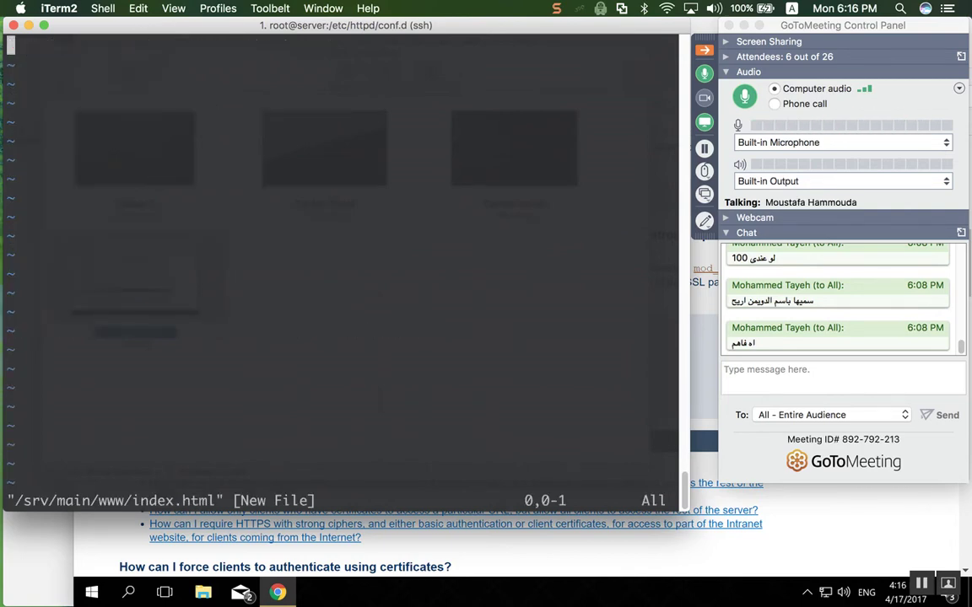
Write the line "Default Server HTML files" in index.html, save it and quit vim.
{"action": "type", "text": "iM"}
{"action": "key", "text": "BackSpace"}
{"action": "type", "text": "Default"}
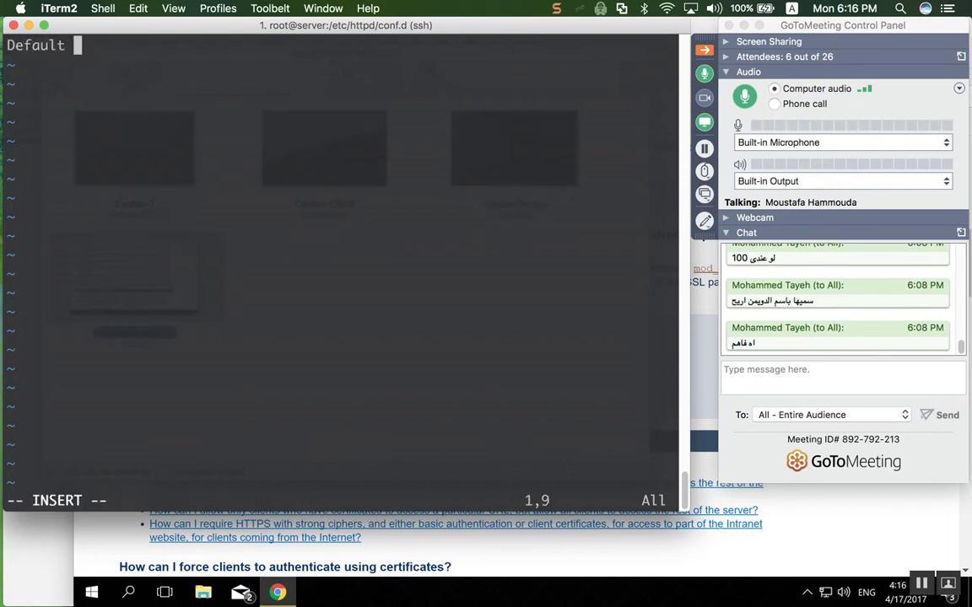
{"action": "type", "text": " Server Co"}
{"action": "key", "text": "BackSpace"}
{"action": "key", "text": "BackSpace"}
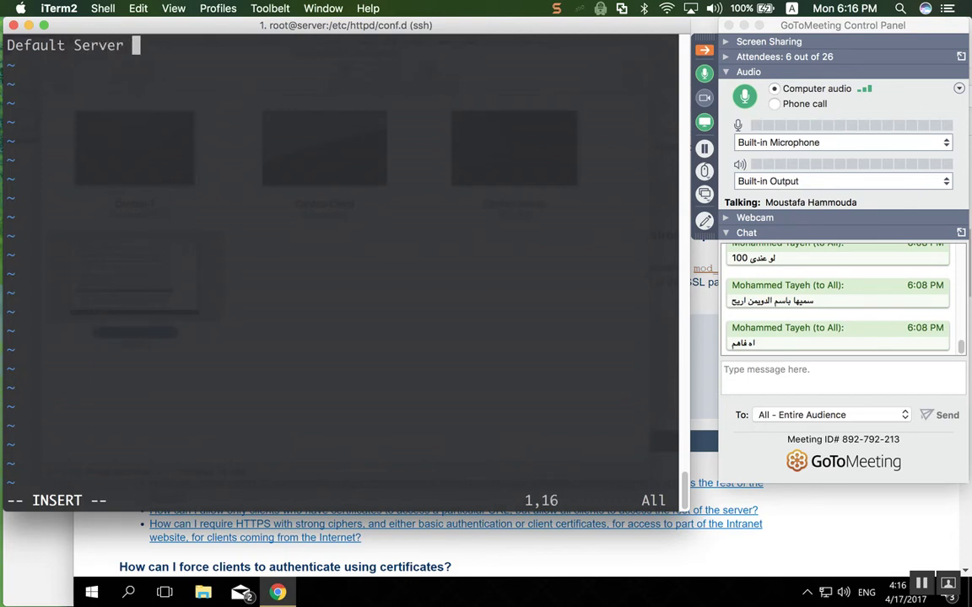
{"action": "type", "text": "HTML files"}
{"action": "key", "text": "Escape"}
{"action": "type", "text": ":w"}
{"action": "key", "text": "Return"}
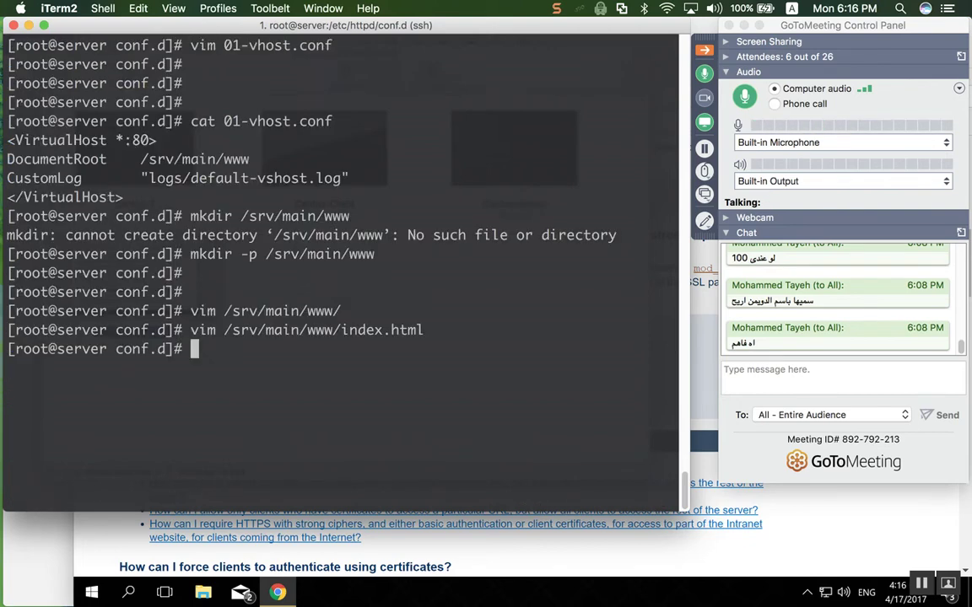
Try to restart the Apache web server with service httpd restart.
{"action": "key", "text": "Return"}
{"action": "type", "text": "se"}
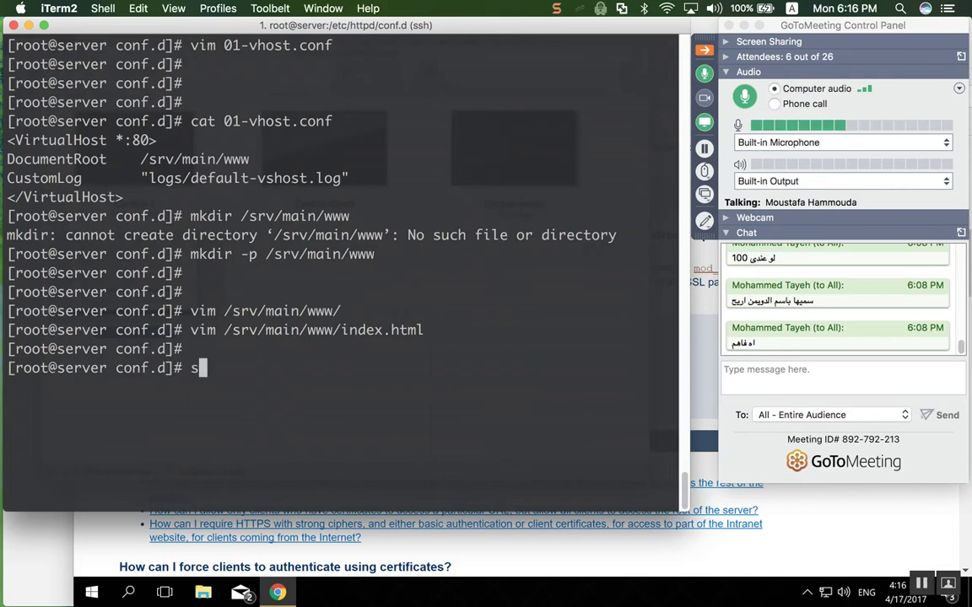
{"action": "type", "text": "rvice h"}
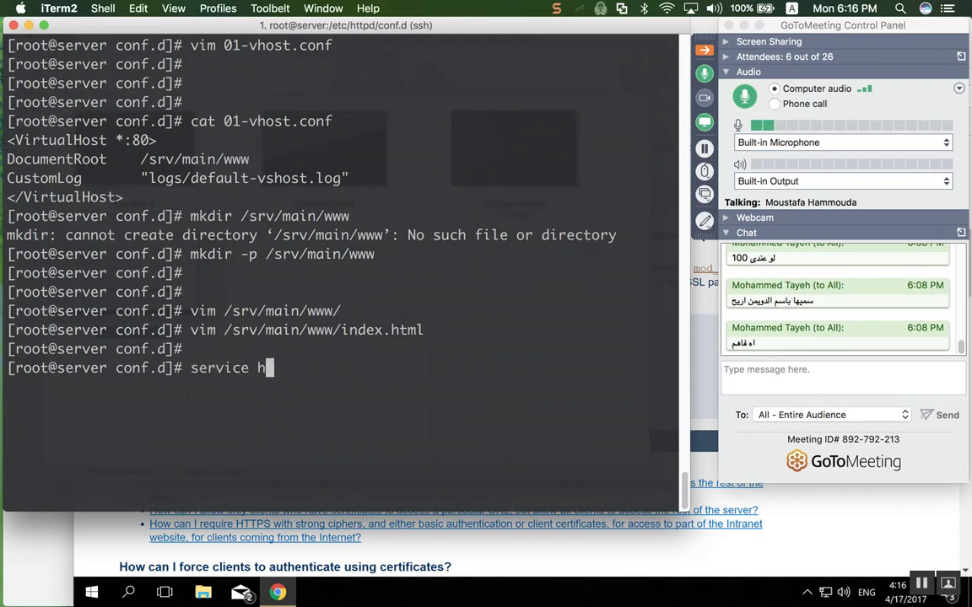
{"action": "type", "text": "ttpd restart"}
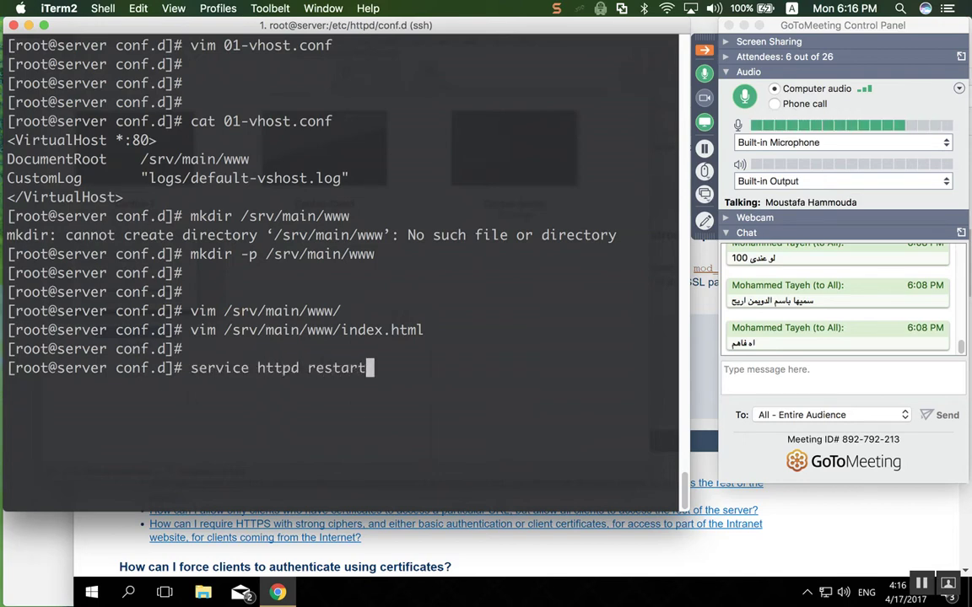
{"action": "key", "text": "Return"}
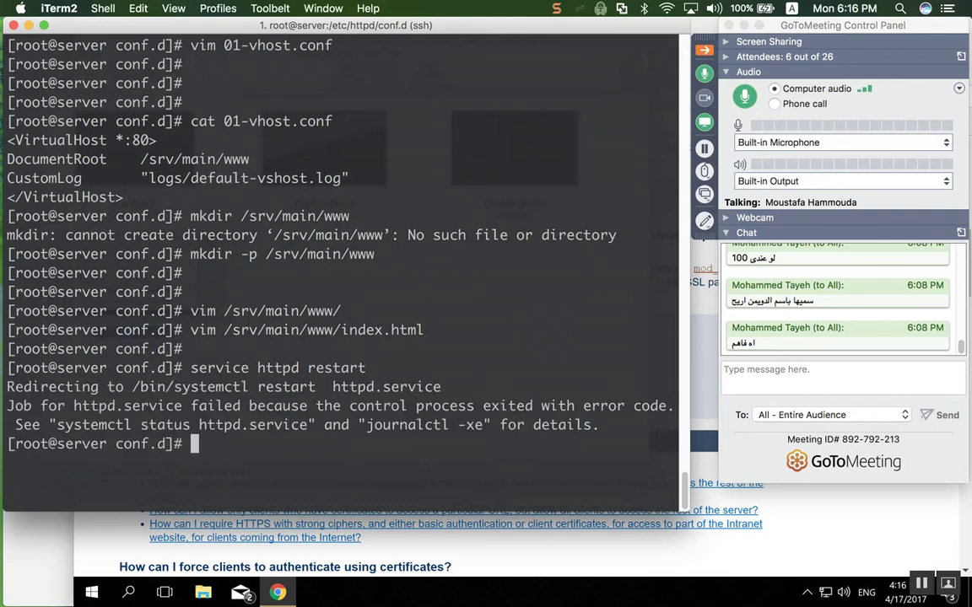
{"action": "key", "text": "Return"}
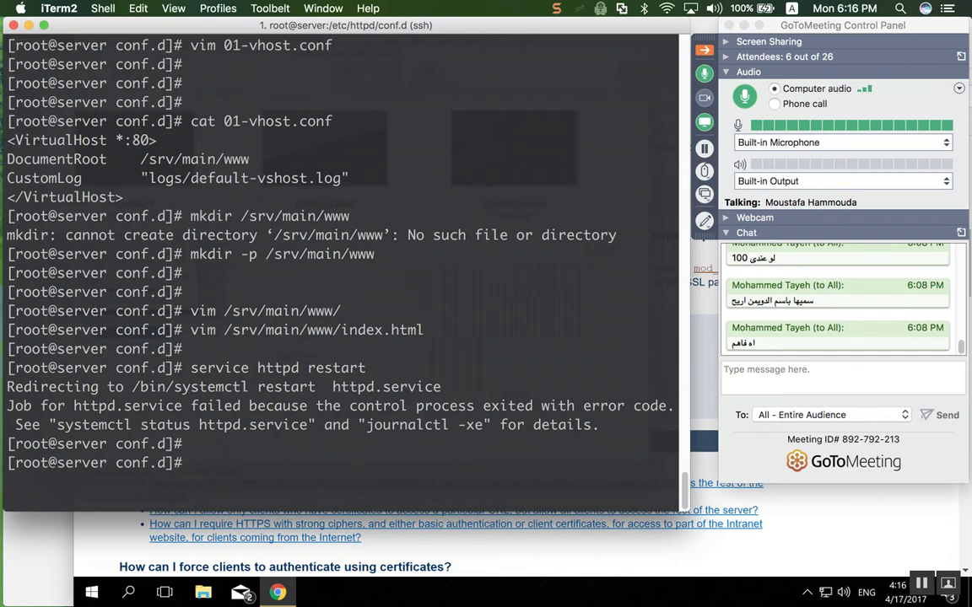
Check the state of the httpd service with systemctl status httpd.
{"action": "type", "text": "sys"}
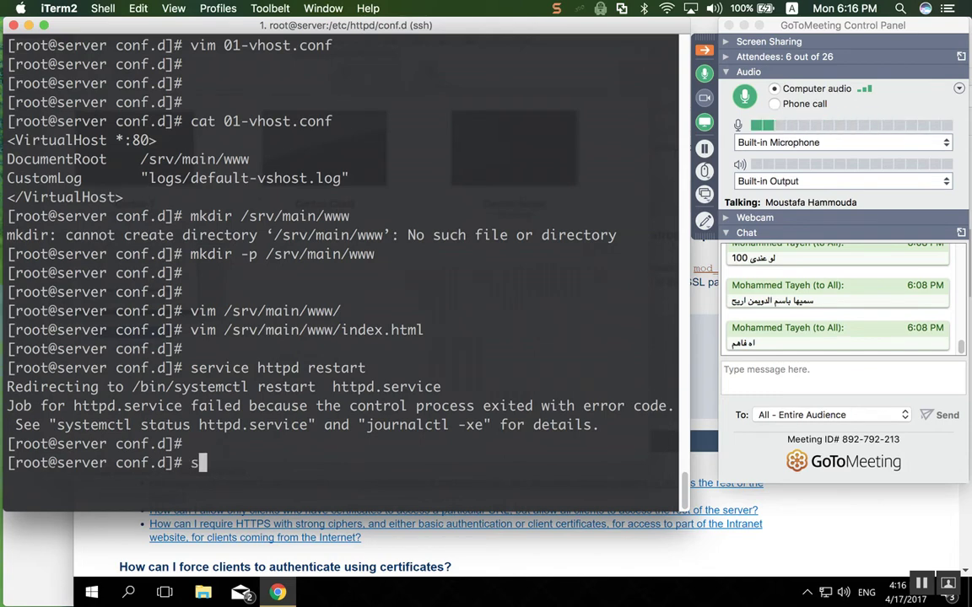
{"action": "key", "text": "BackSpace"}
{"action": "key", "text": "BackSpace"}
{"action": "type", "text": "ystemctl sta"}
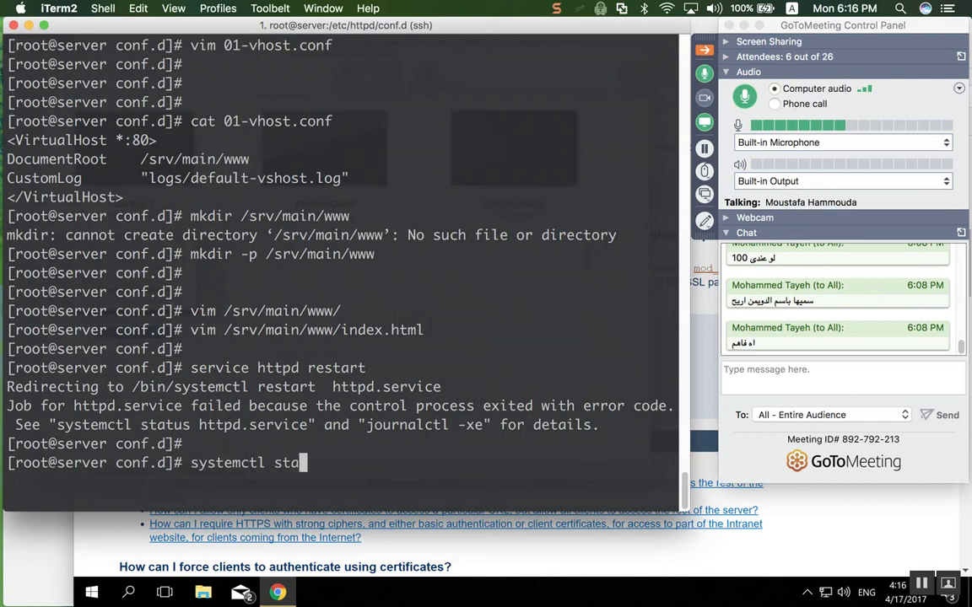
{"action": "type", "text": "tus httpd"}
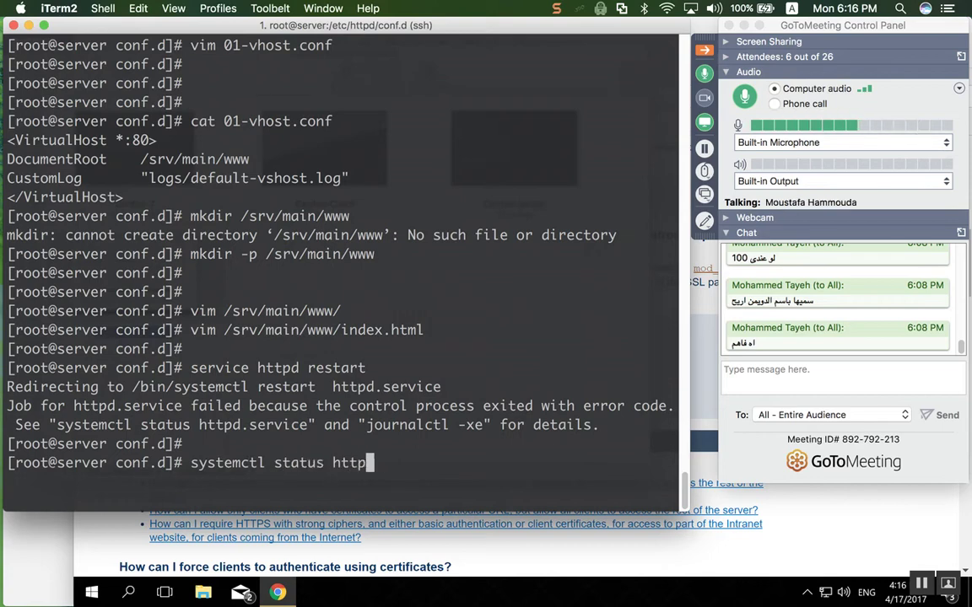
{"action": "key", "text": "Return"}
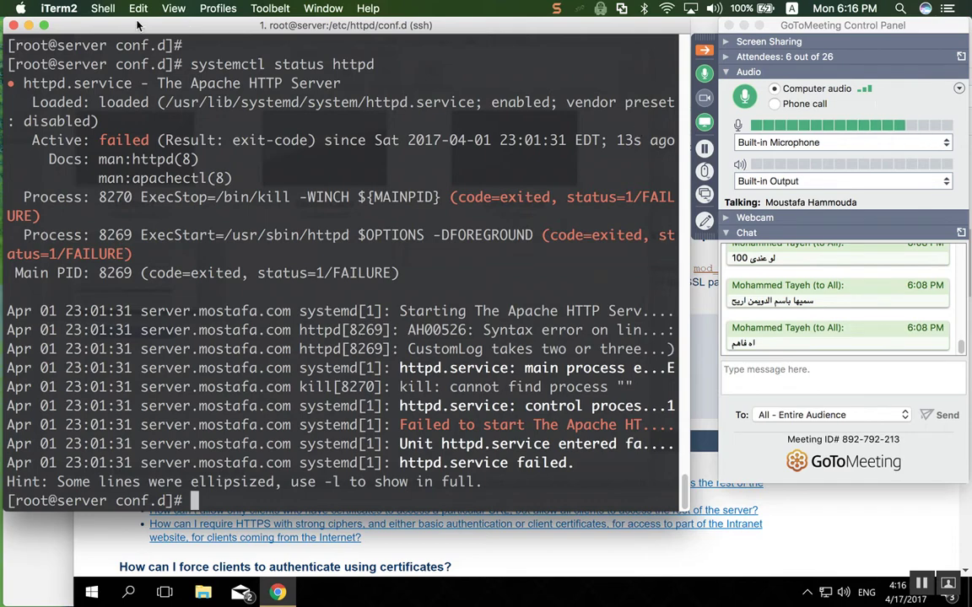
Rerun systemctl status httpd on a cleared, full-screen terminal to read more of the error lines.
{"action": "left_click", "coordinate": [43, 26]}
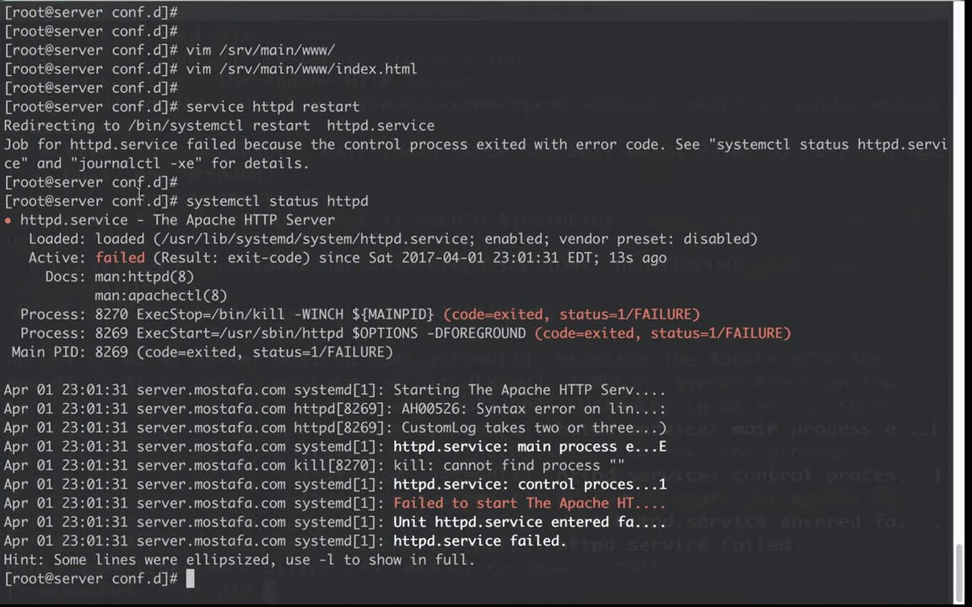
{"action": "key", "text": "ctrl+l"}
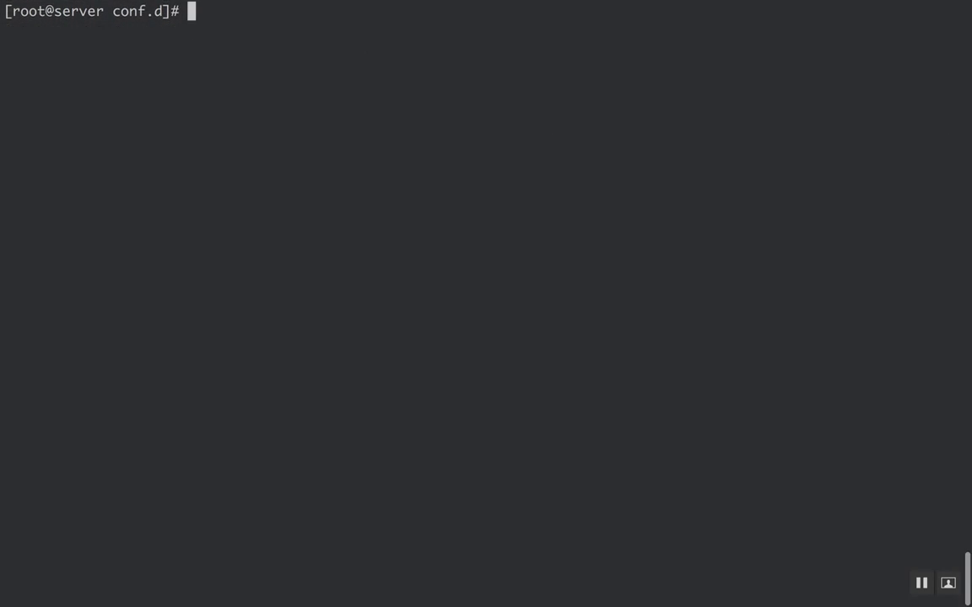
{"action": "key", "text": "Up"}
{"action": "key", "text": "Return"}
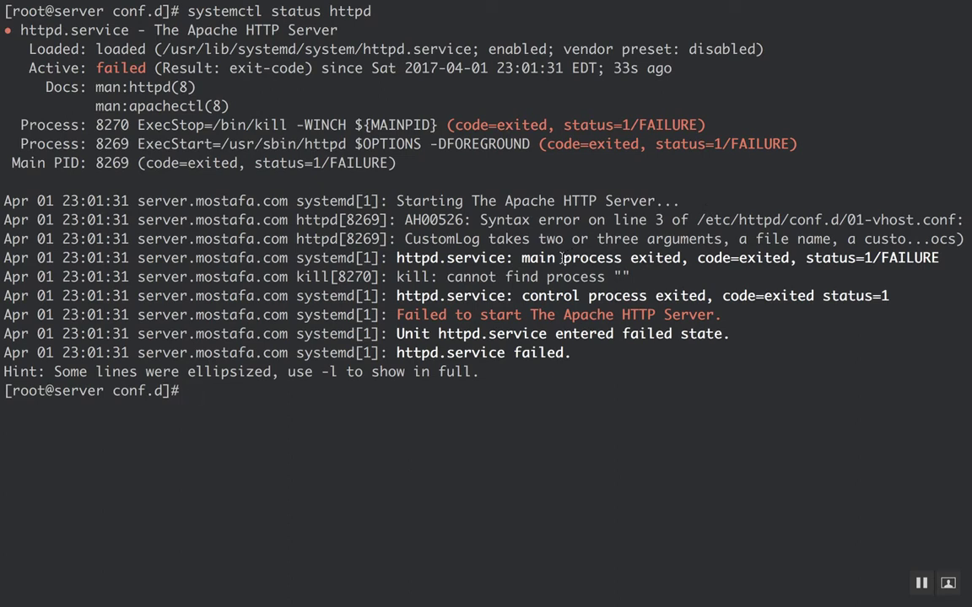
List the files in the conf.d directory with ls.
{"action": "type", "text": "ls"}
{"action": "key", "text": "Return"}
{"action": "key", "text": "Return"}
{"action": "key", "text": "Return"}
Open 01-vhost.conf in vim and append the log format combined to the end of the CustomLog line.
{"action": "type", "text": "vim 0"}
{"action": "key", "text": "Tab"}
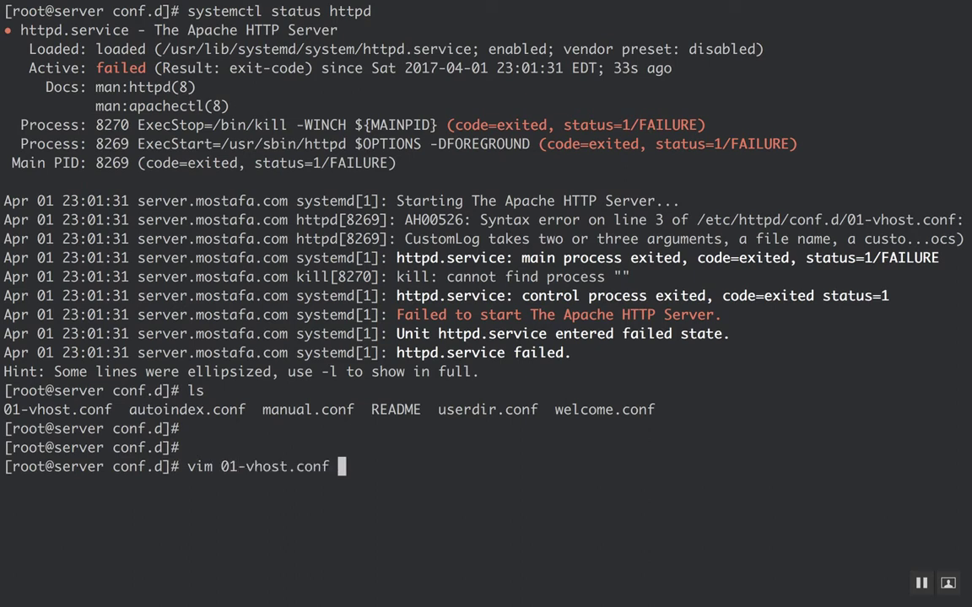
{"action": "key", "text": "Return"}
{"action": "key", "text": "j"}
{"action": "key", "text": "j"}
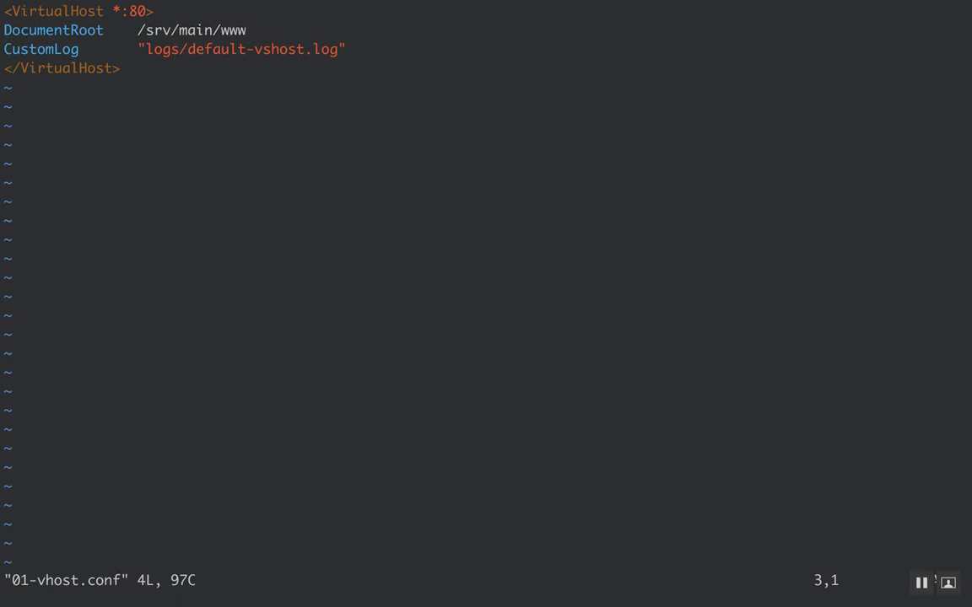
{"action": "key", "text": "l"}
{"action": "key", "text": "l"}
{"action": "key", "text": "l"}
{"action": "key", "text": "l"}
{"action": "key", "text": "l"}
{"action": "key", "text": "l"}
{"action": "key", "text": "l"}
{"action": "key", "text": "l"}
{"action": "key", "text": "l"}
{"action": "key", "text": "l"}
{"action": "key", "text": "l"}
{"action": "key", "text": "l"}
{"action": "key", "text": "l"}
{"action": "key", "text": "l"}
{"action": "key", "text": "l"}
{"action": "key", "text": "l"}
{"action": "key", "text": "l"}
{"action": "key", "text": "l"}
{"action": "key", "text": "l"}
{"action": "key", "text": "l"}
{"action": "key", "text": "l"}
{"action": "key", "text": "l"}
{"action": "key", "text": "l"}
{"action": "key", "text": "l"}
{"action": "key", "text": "l"}
{"action": "key", "text": "l"}
{"action": "key", "text": "l"}
{"action": "key", "text": "l"}
{"action": "key", "text": "l"}
{"action": "key", "text": "l"}
{"action": "key", "text": "l"}
{"action": "key", "text": "l"}
{"action": "key", "text": "l"}
{"action": "key", "text": "l"}
{"action": "type", "text": "a"}
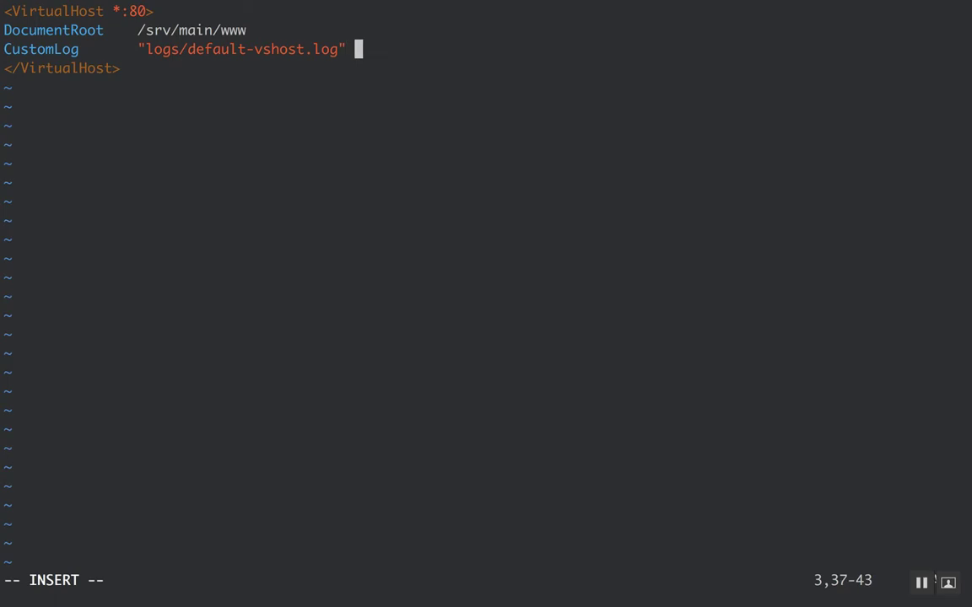
{"action": "type", "text": " combined"}
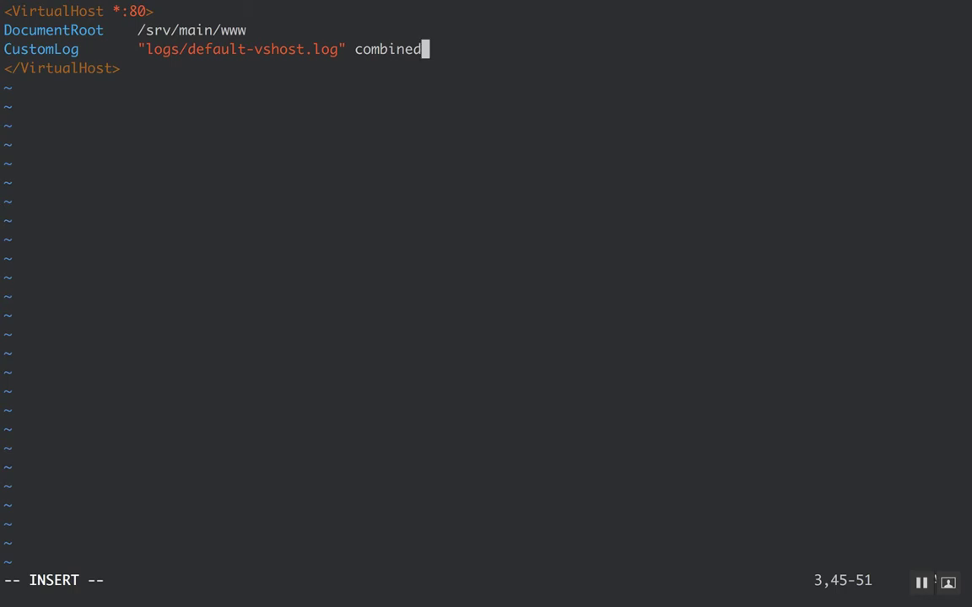
Save the edited 01-vhost.conf and quit vim to return to the shell.
{"action": "key", "text": "Escape"}
{"action": "type", "text": ":wq"}
{"action": "key", "text": "Return"}
{"action": "key", "text": "Return"}
{"action": "key", "text": "Return"}
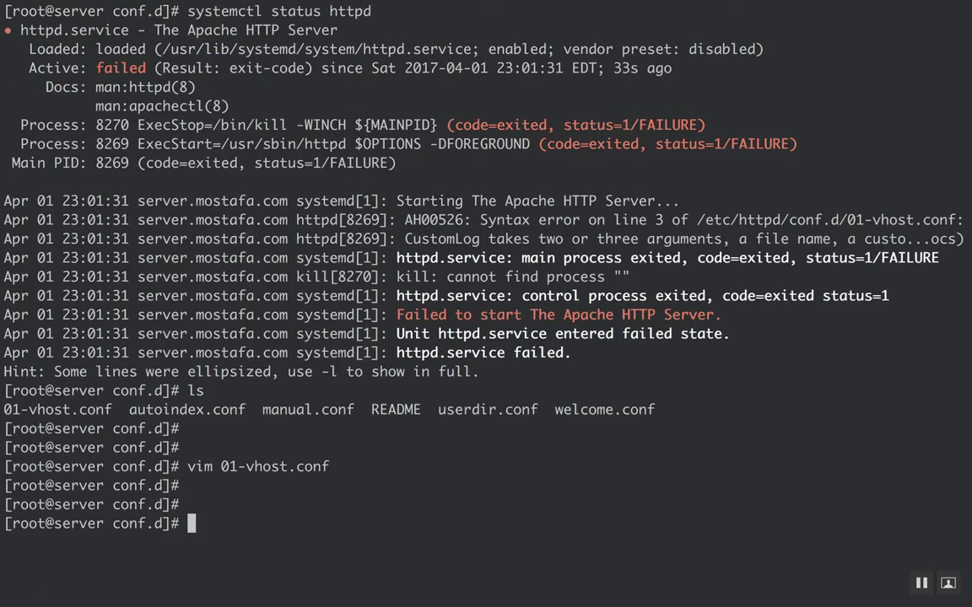
Display the httpd service status by running systemctl status httpd again.
{"action": "key", "text": "Up"}
{"action": "key", "text": "Up"}
{"action": "key", "text": "Up"}
{"action": "key", "text": "Return"}
Clear the terminal and restart Apache with service httpd restart.
{"action": "key", "text": "Up"}
{"action": "key", "text": "Up"}
{"action": "key", "text": "Down"}
{"action": "key", "text": "Up"}
{"action": "key", "text": "Up"}
{"action": "key", "text": "Up"}
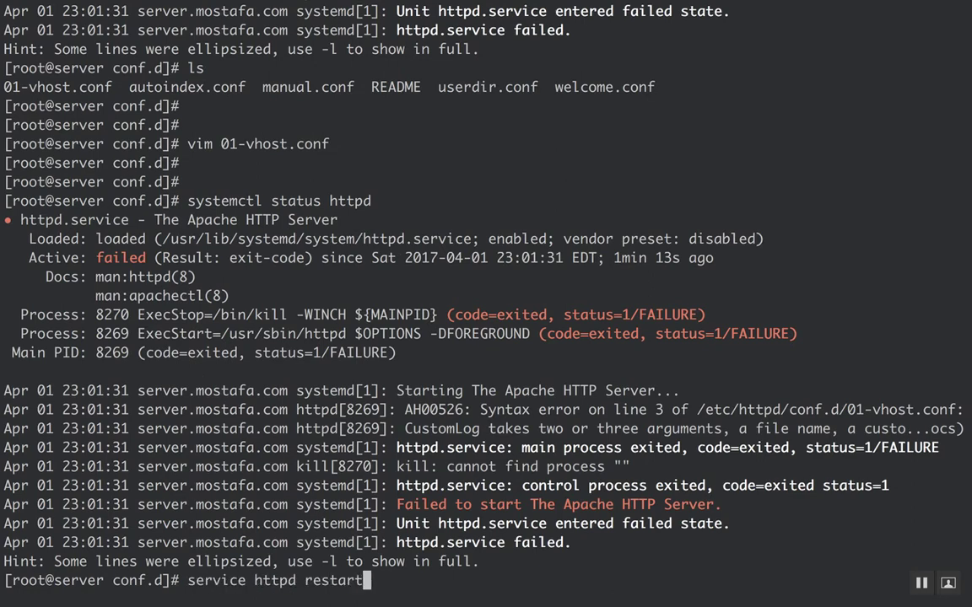
{"action": "key", "text": "ctrl+l"}
{"action": "key", "text": "Return"}
{"action": "key", "text": "Return"}
{"action": "key", "text": "Return"}
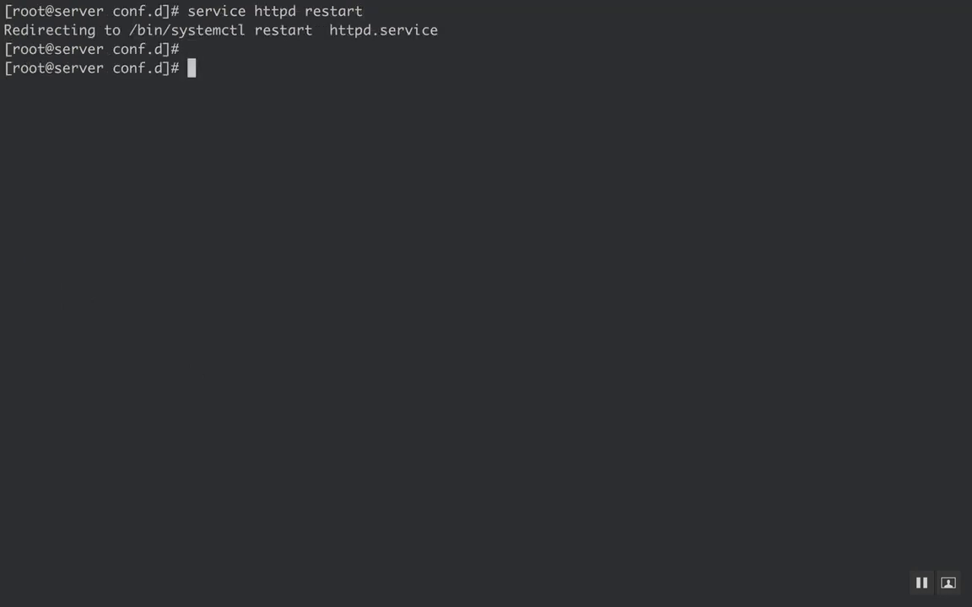
Check with systemctl whether httpd is running after the restart.
{"action": "key", "text": "Up"}
{"action": "key", "text": "Up"}
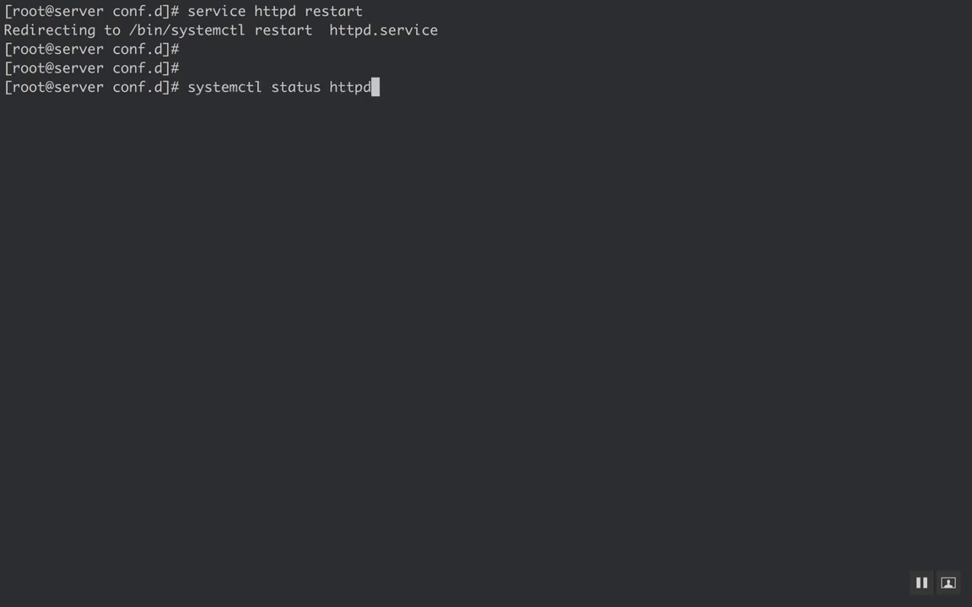
{"action": "key", "text": "Return"}
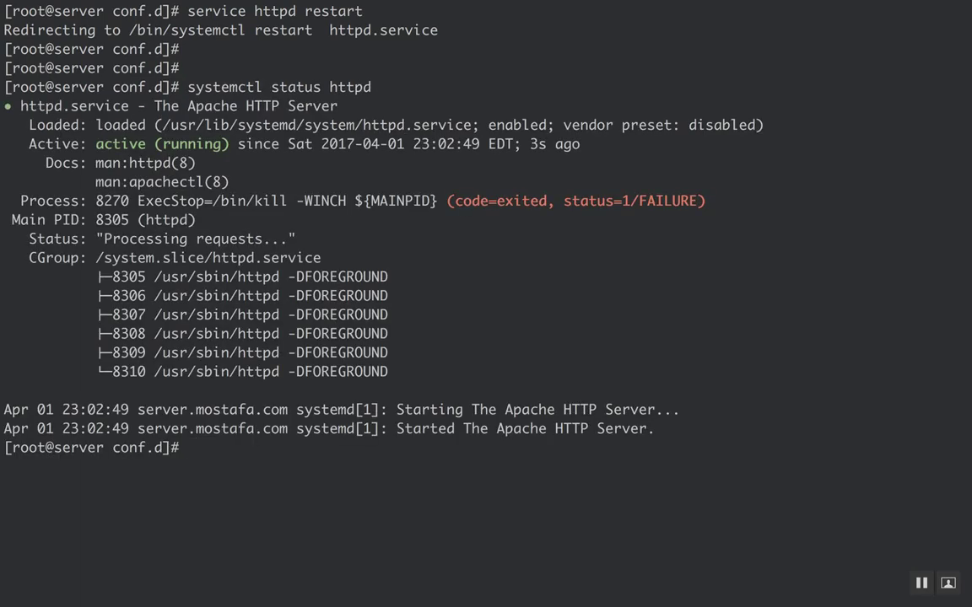
Switch to the Windows 10 x64 virtual machine and load the web server's root page at 192.168.21.133 in the browser.
{"action": "key", "text": "super+Tab"}
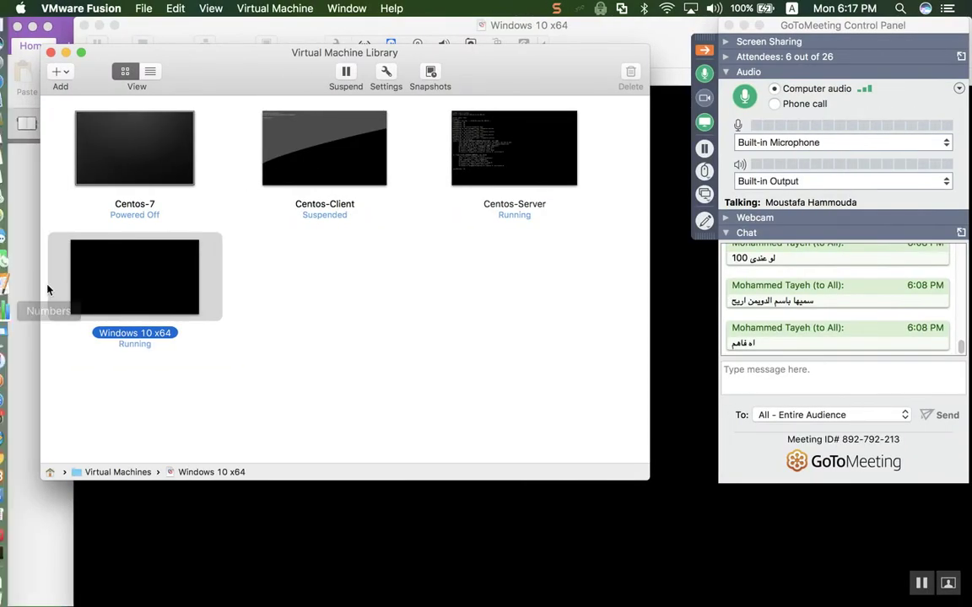
{"action": "double_click", "coordinate": [148, 275]}
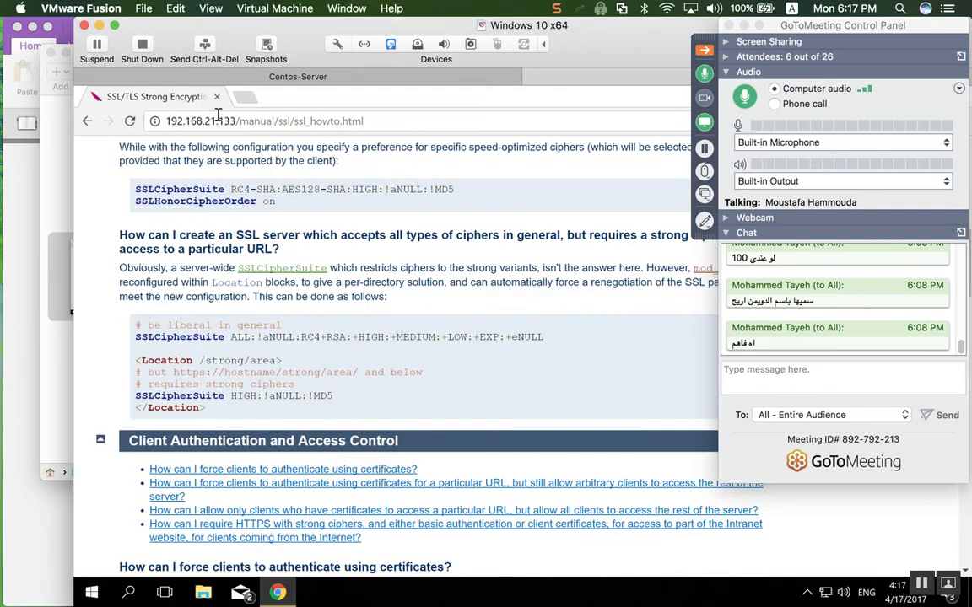
{"action": "left_click_drag", "start_coordinate": [238, 120], "coordinate": [485, 126]}
{"action": "key", "text": "BackSpace"}
{"action": "key", "text": "Return"}
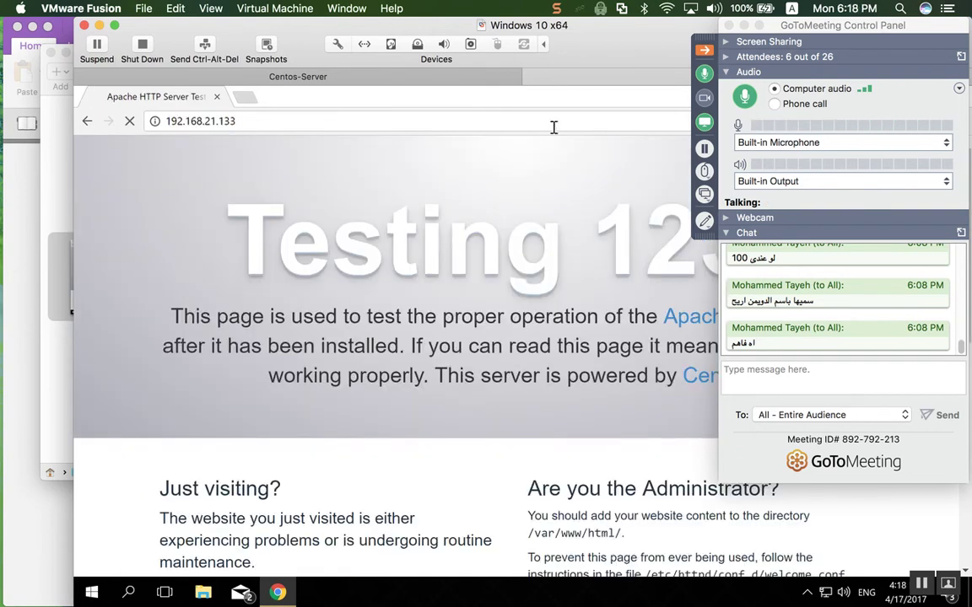
Switch to the iTerm2 terminal and open /var/www/html/index.htm in vim.
{"action": "key", "text": "super+Tab"}
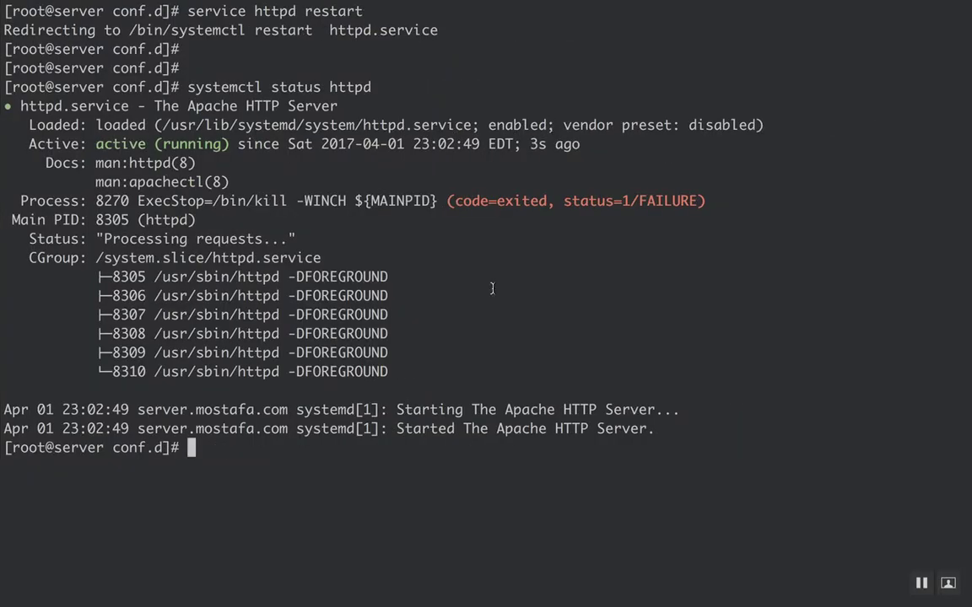
{"action": "type", "text": "vim /etc/"}
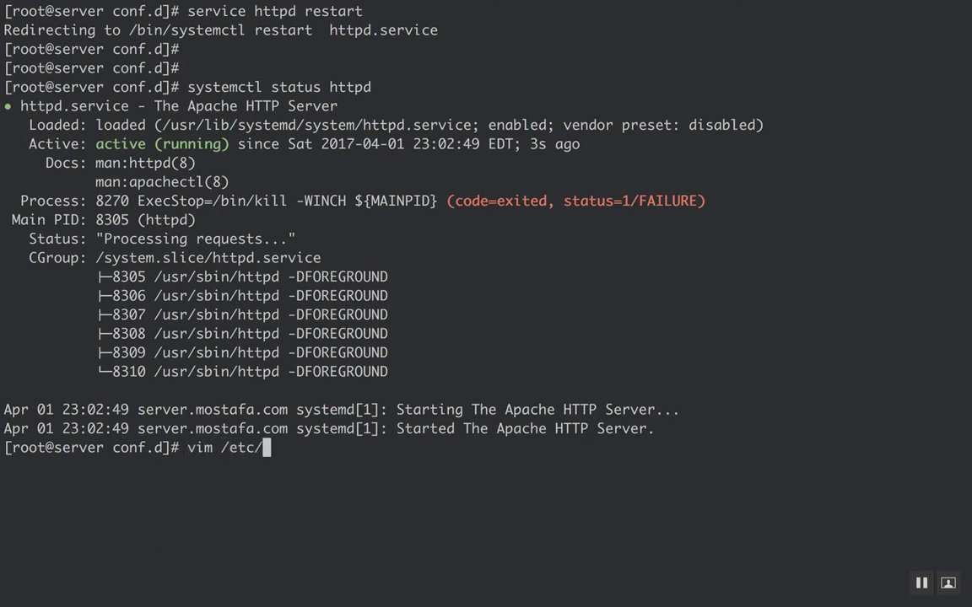
{"action": "key", "text": "BackSpace"}
{"action": "key", "text": "BackSpace"}
{"action": "key", "text": "BackSpace"}
{"action": "type", "text": "var/www/ht"}
{"action": "key", "text": "Tab"}
{"action": "key", "text": "Tab"}
{"action": "key", "text": "Tab"}
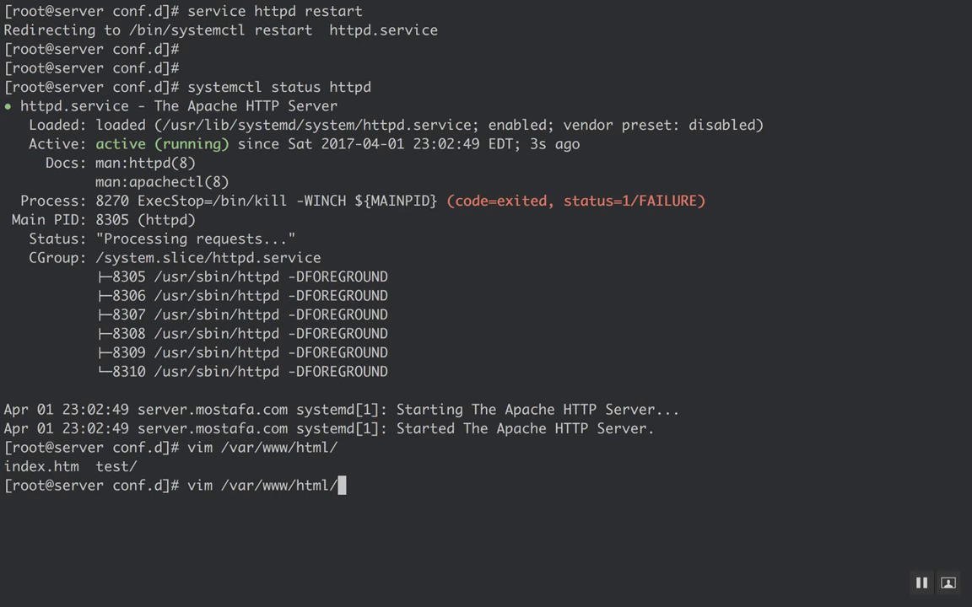
{"action": "type", "text": "i"}
{"action": "key", "text": "Tab"}
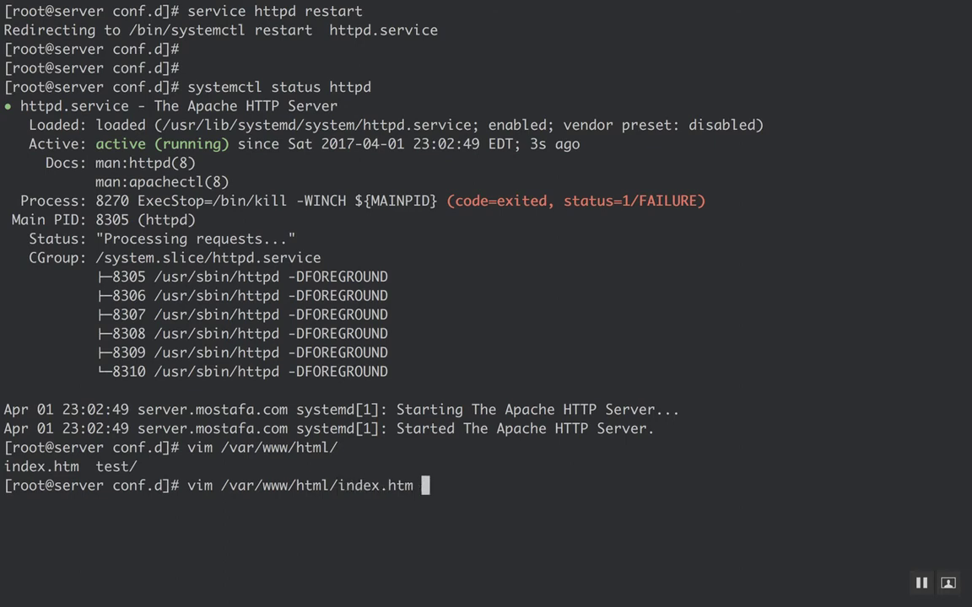
{"action": "key", "text": "Return"}
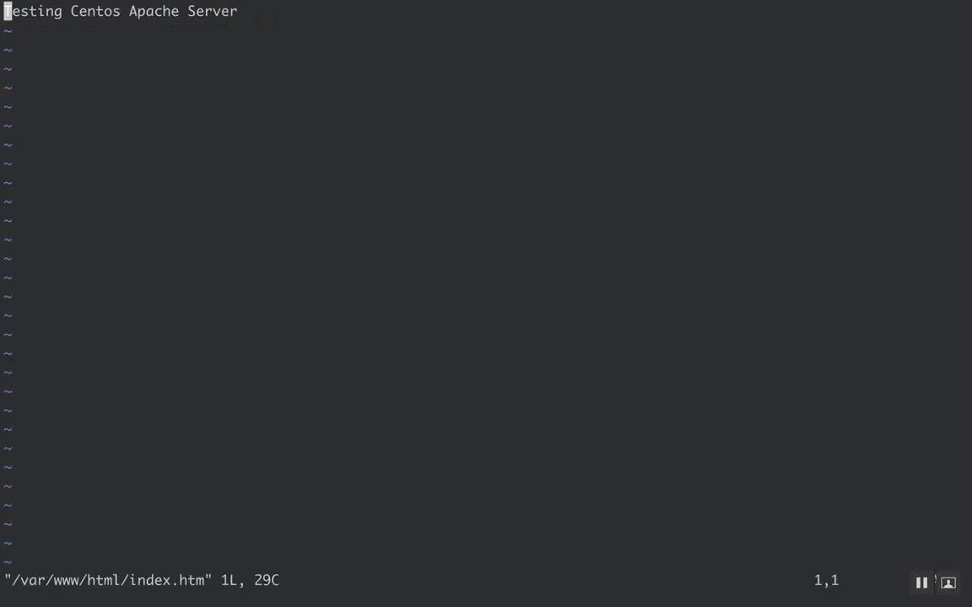
Read through the text line of index.htm and quit vim without making changes.
{"action": "key", "text": "Right"}
{"action": "key", "text": "Right"}
{"action": "key", "text": "Right"}
{"action": "key", "text": "Right"}
{"action": "key", "text": "Right"}
{"action": "key", "text": "Right"}
{"action": "key", "text": "Right"}
{"action": "key", "text": "Right"}
{"action": "key", "text": "Right"}
{"action": "key", "text": "Right"}
{"action": "key", "text": "Right"}
{"action": "key", "text": "Right"}
{"action": "key", "text": "Right"}
{"action": "key", "text": "Right"}
{"action": "key", "text": "Right"}
{"action": "key", "text": "Right"}
{"action": "key", "text": "Right"}
{"action": "key", "text": "Right"}
{"action": "key", "text": "Right"}
{"action": "key", "text": "Right"}
{"action": "key", "text": "Right"}
{"action": "key", "text": "Right"}
{"action": "key", "text": "Right"}
{"action": "key", "text": "Right"}
{"action": "key", "text": "Right"}
{"action": "key", "text": "Right"}
{"action": "key", "text": "Right"}
{"action": "type", "text": ":q"}
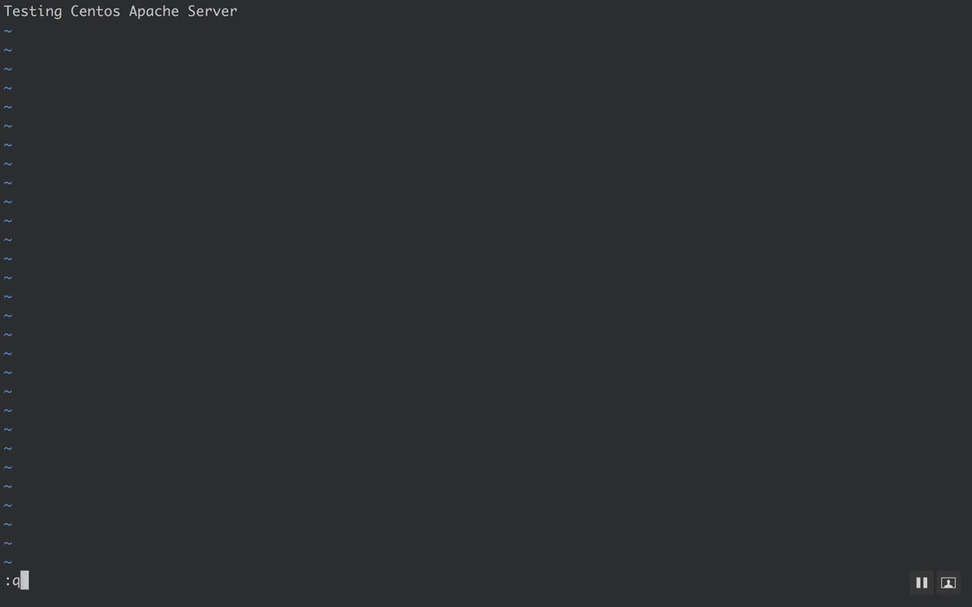
{"action": "key", "text": "Return"}
{"action": "key", "text": "Return"}
{"action": "key", "text": "Return"}
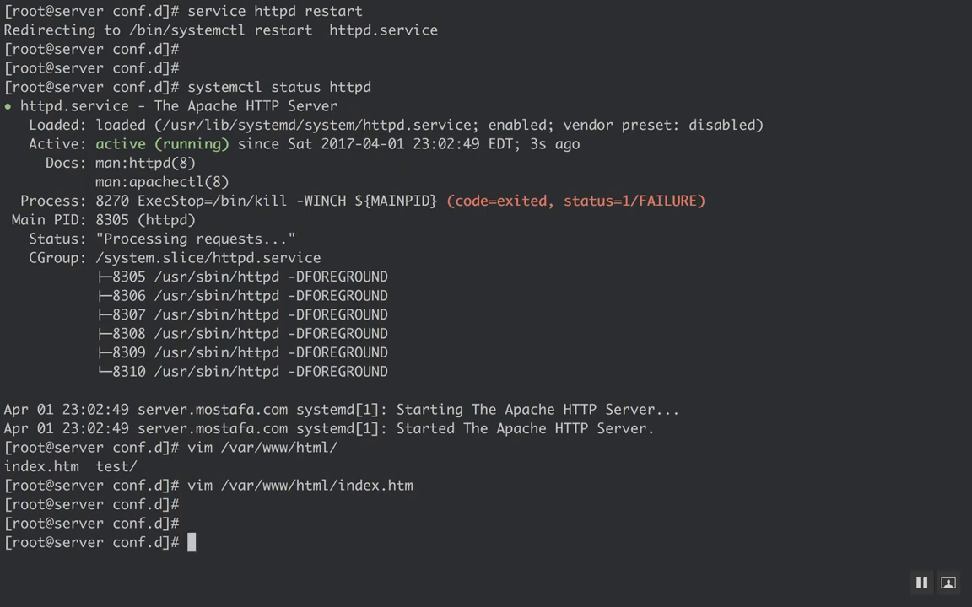
List the configuration files in the conf.d directory with ls.
{"action": "type", "text": "ls"}
{"action": "key", "text": "Return"}
{"action": "key", "text": "Return"}
{"action": "key", "text": "Return"}
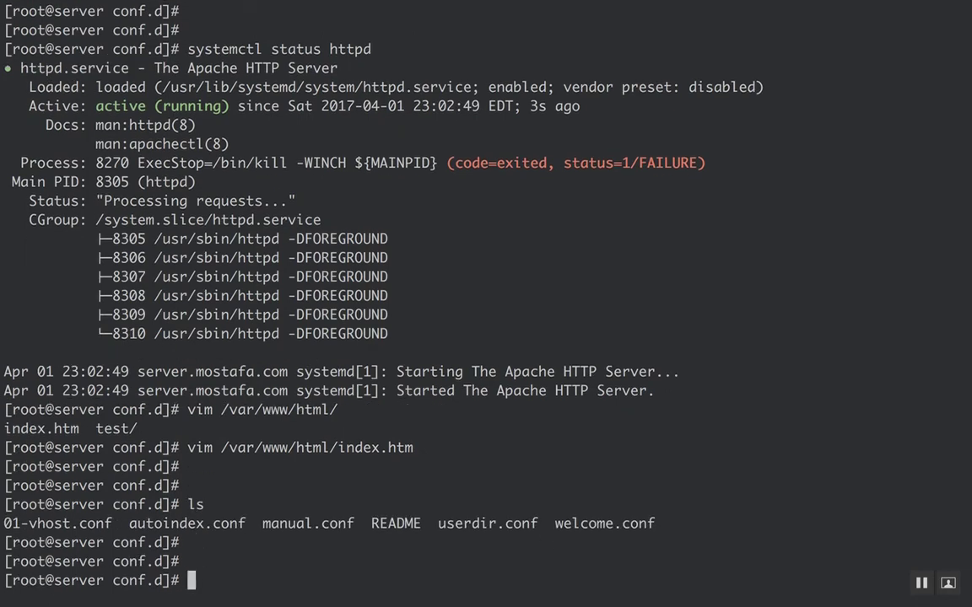
Rename 01-vhost.conf to 01-vhost so that Apache no longer loads the virtual host.
{"action": "type", "text": "mv 01"}
{"action": "key", "text": "Tab"}
{"action": "type", "text": "0"}
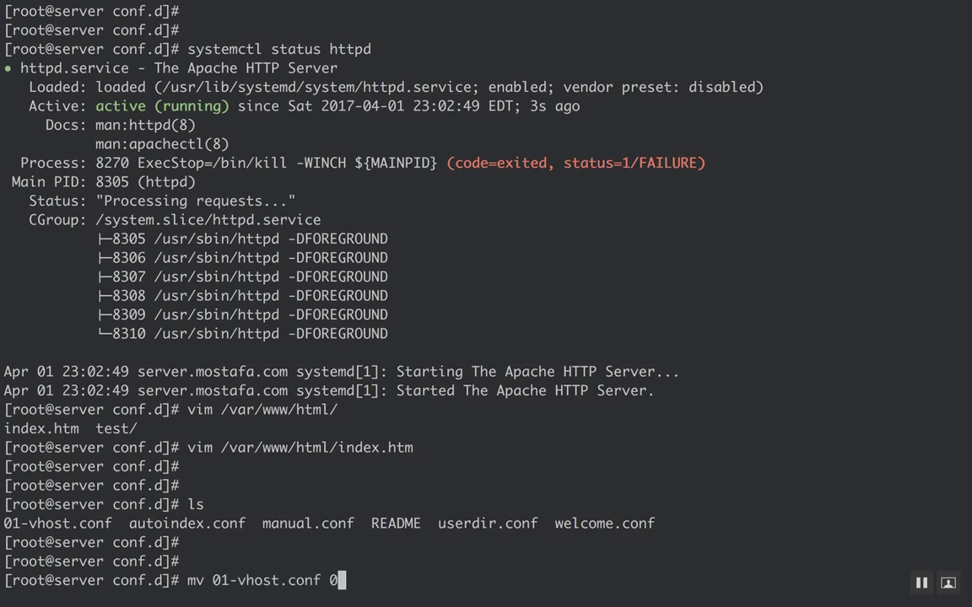
{"action": "type", "text": "1"}
{"action": "key", "text": "Tab"}
{"action": "key", "text": "BackSpace"}
{"action": "key", "text": "BackSpace"}
{"action": "key", "text": "BackSpace"}
{"action": "key", "text": "BackSpace"}
{"action": "key", "text": "BackSpace"}
{"action": "key", "text": "BackSpace"}
{"action": "key", "text": "Return"}
{"action": "key", "text": "Return"}
{"action": "key", "text": "Return"}
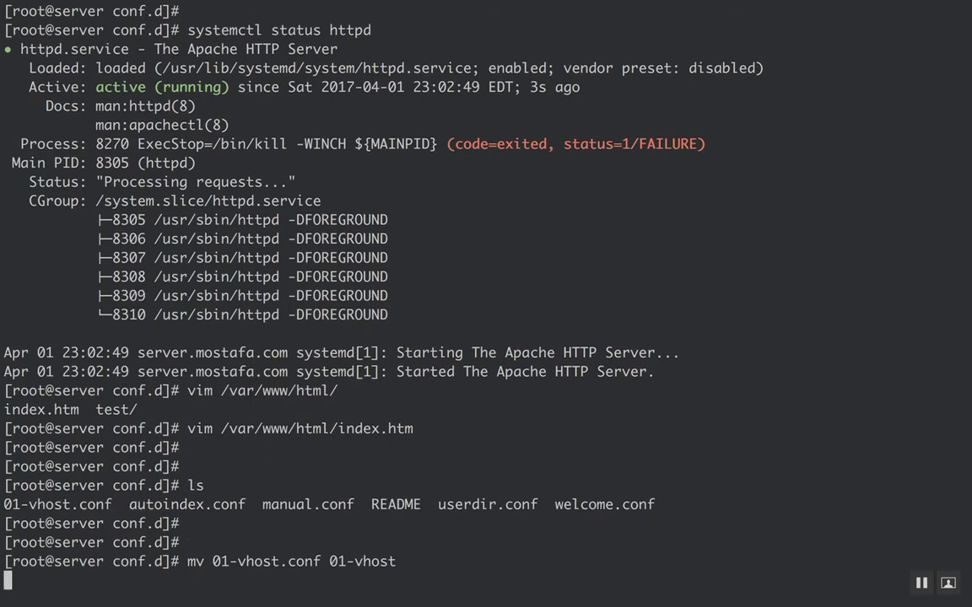
Restart Apache with service httpd restart while the virtual host file is disabled.
{"action": "key", "text": "Up"}
{"action": "key", "text": "Up"}
{"action": "key", "text": "Up"}
{"action": "key", "text": "Up"}
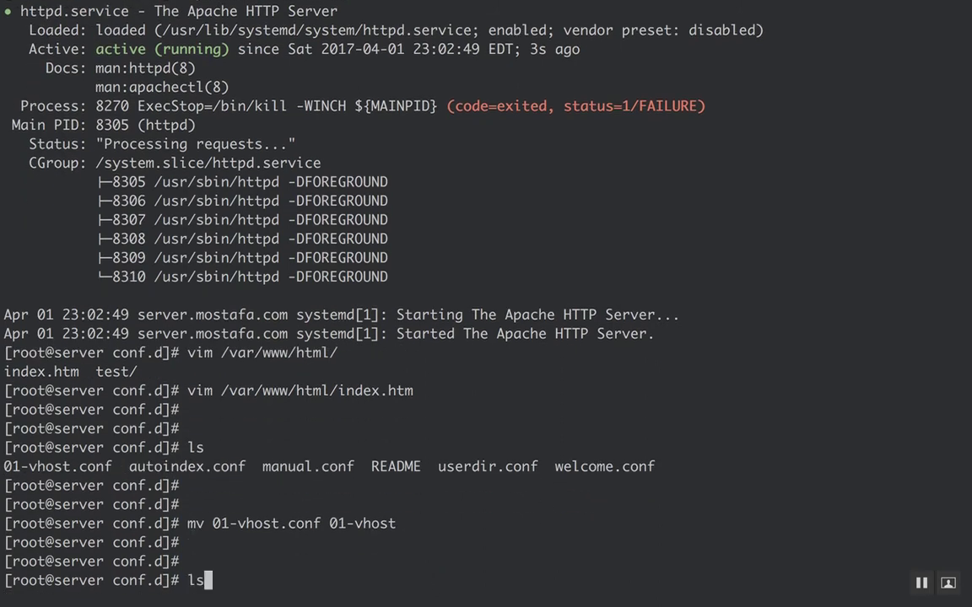
{"action": "key", "text": "Up"}
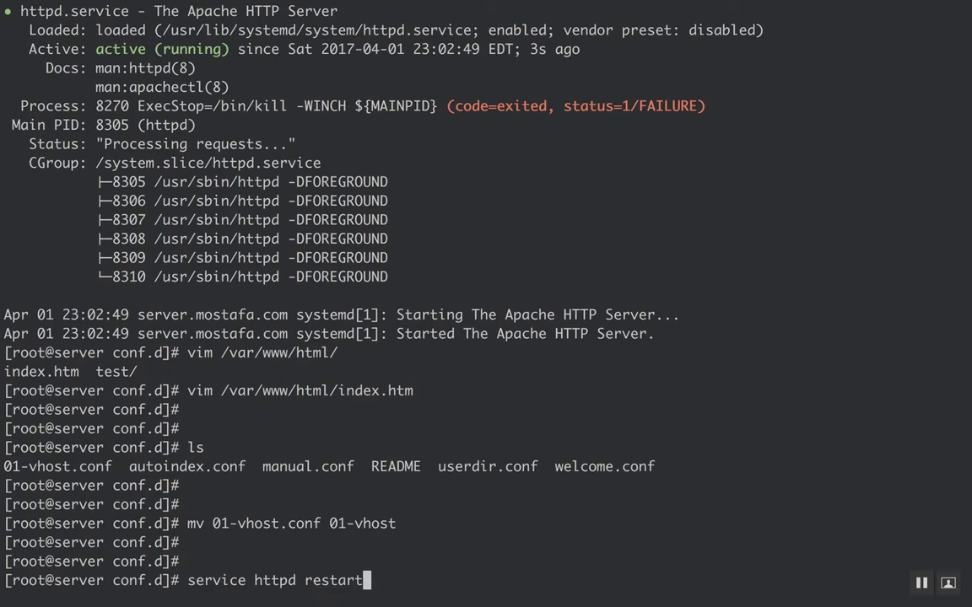
{"action": "key", "text": "Return"}
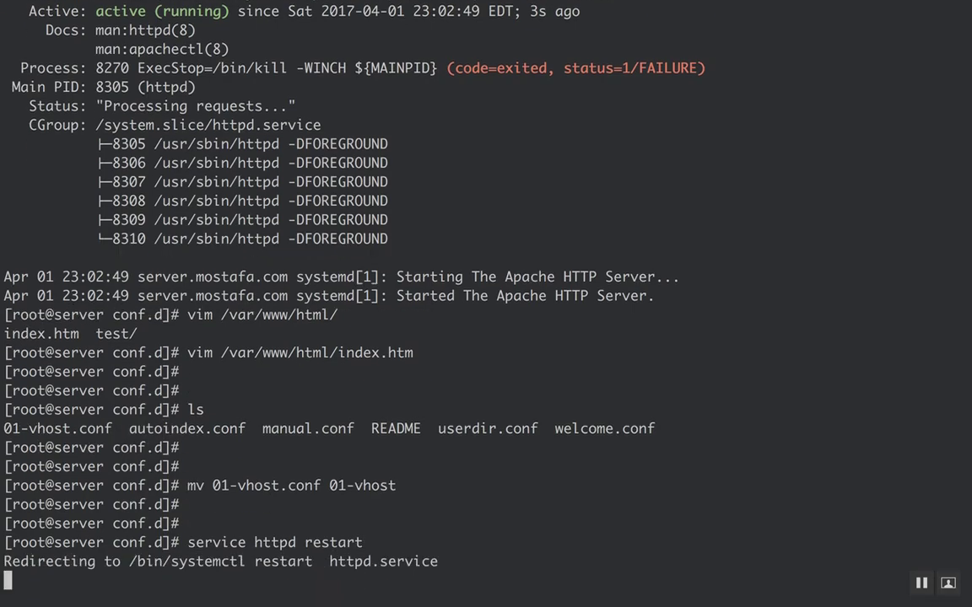
Take the terminal out of full screen and reload 192.168.21.133 in the Windows 10 virtual machine's browser.
{"action": "mouse_move", "coordinate": [57, 8]}
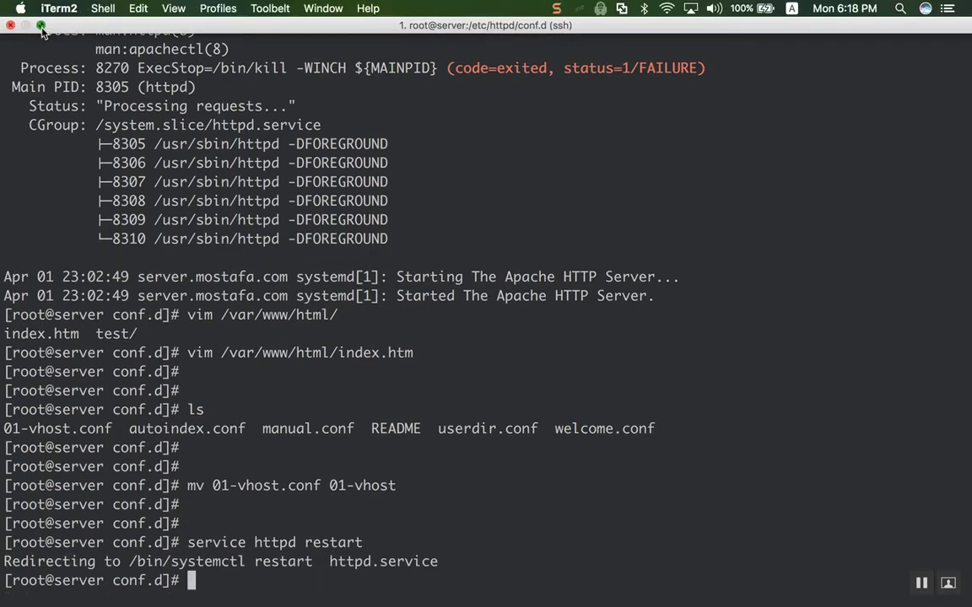
{"action": "left_click", "coordinate": [41, 25]}
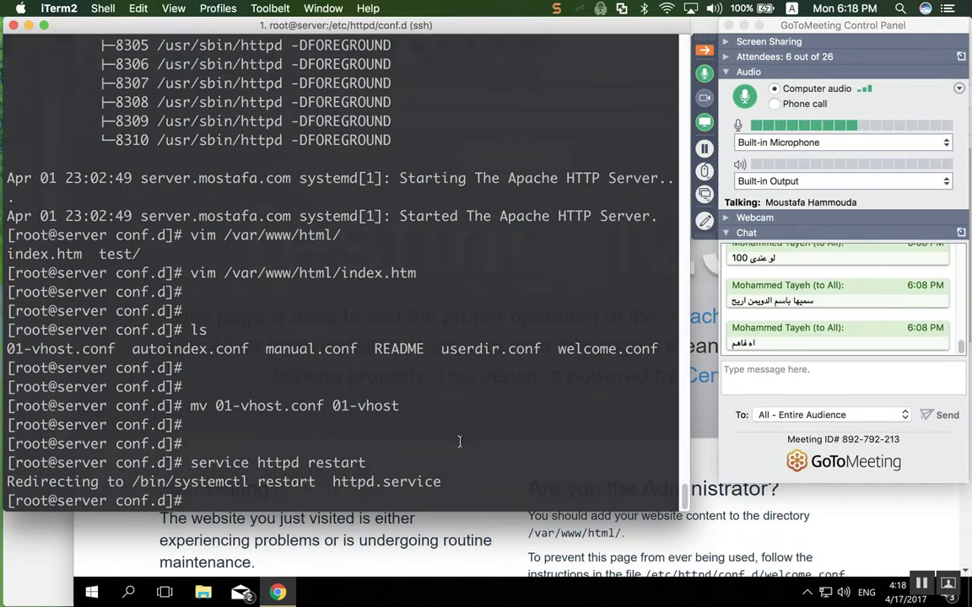
{"action": "left_click", "coordinate": [391, 563]}
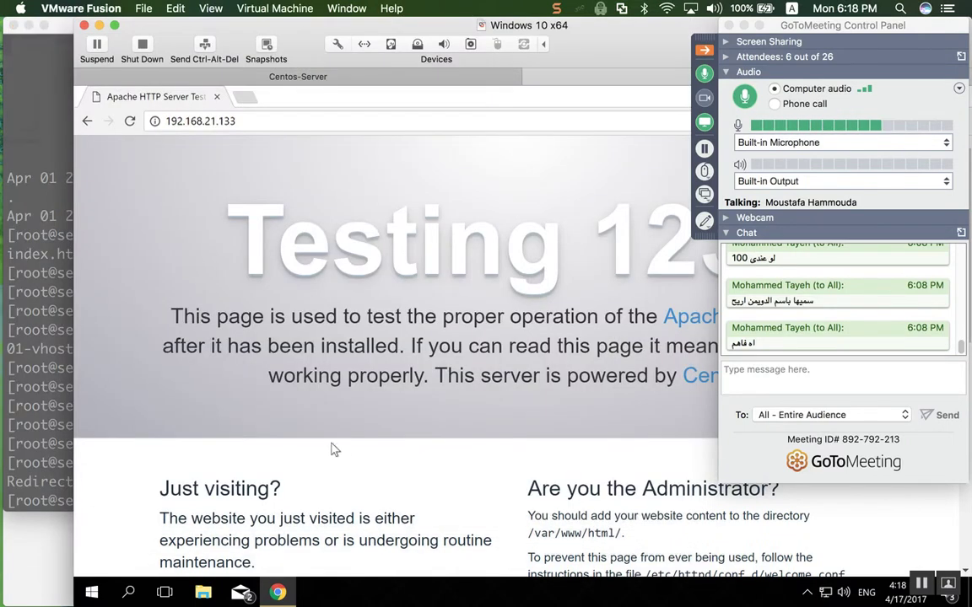
{"action": "left_click", "coordinate": [130, 122]}
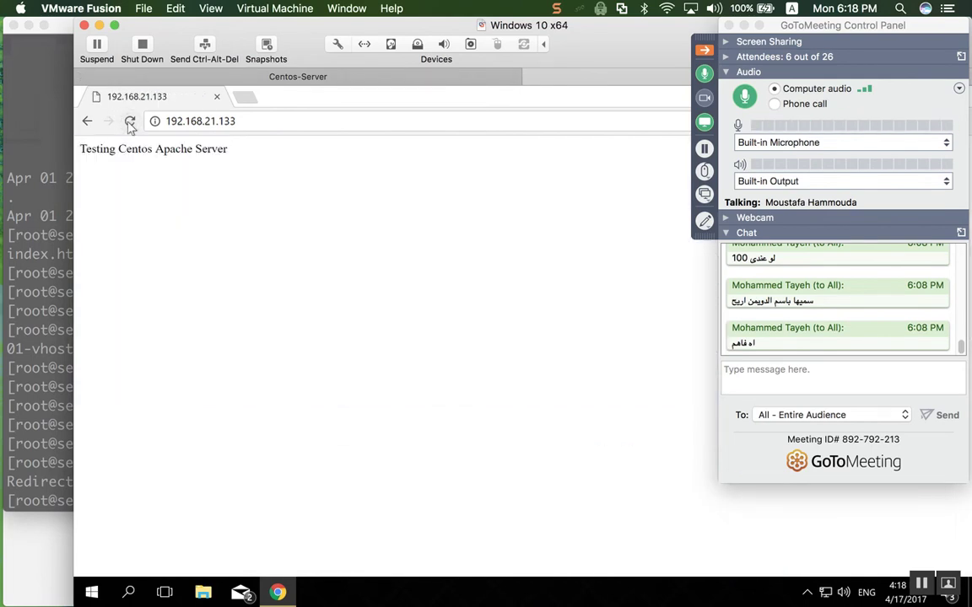
Return to the terminal and reopen /var/www/html/index.htm in vim.
{"action": "left_click", "coordinate": [52, 203]}
{"action": "key", "text": "Return"}
{"action": "key", "text": "Return"}
{"action": "key", "text": "Return"}
{"action": "key", "text": "Up"}
{"action": "key", "text": "Up"}
{"action": "key", "text": "Up"}
{"action": "key", "text": "Up"}
{"action": "key", "text": "Up"}
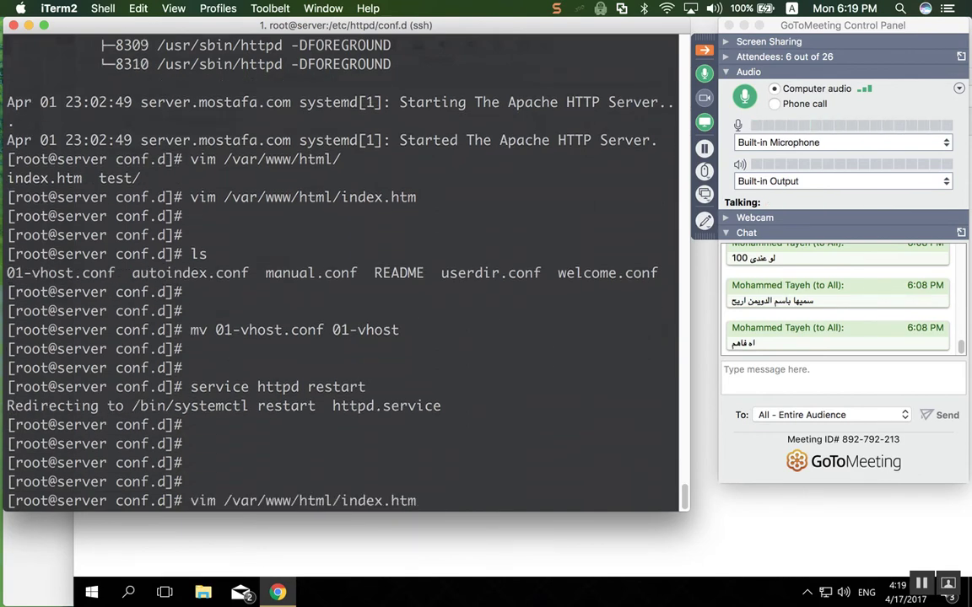
{"action": "key", "text": "Return"}
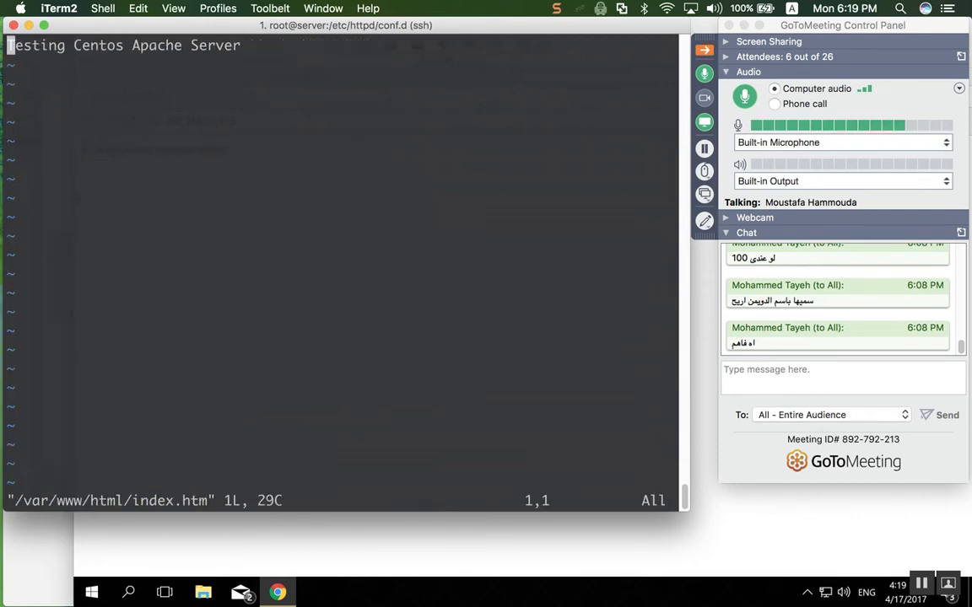
Review the index.htm text against the page shown in the browser and quit vim.
{"action": "key", "text": "Right"}
{"action": "key", "text": "Right"}
{"action": "key", "text": "Right"}
{"action": "key", "text": "Right"}
{"action": "key", "text": "Right"}
{"action": "key", "text": "Right"}
{"action": "key", "text": "Right"}
{"action": "key", "text": "Right"}
{"action": "key", "text": "Right"}
{"action": "key", "text": "Right"}
{"action": "key", "text": "Right"}
{"action": "key", "text": "Right"}
{"action": "key", "text": "Right"}
{"action": "key", "text": "Right"}
{"action": "key", "text": "Right"}
{"action": "key", "text": "Right"}
{"action": "key", "text": "Right"}
{"action": "key", "text": "Right"}
{"action": "key", "text": "Right"}
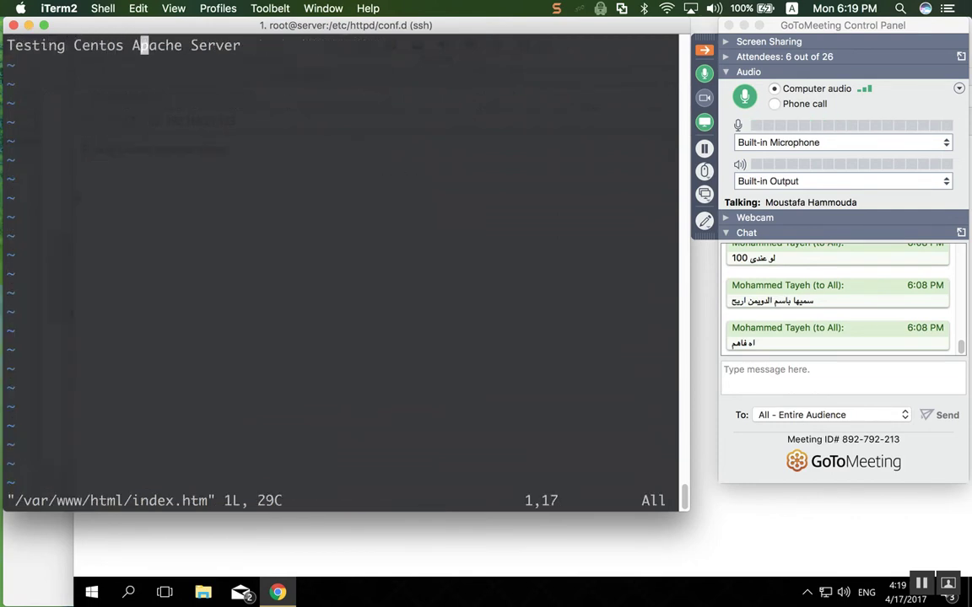
{"action": "key", "text": "Right"}
{"action": "key", "text": "Right"}
{"action": "key", "text": "Right"}
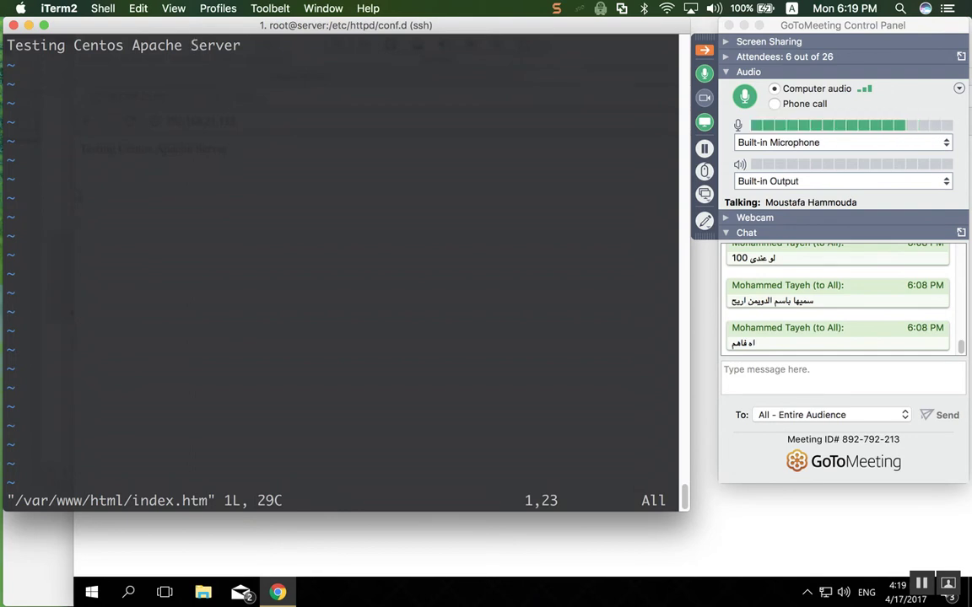
{"action": "type", "text": ":q"}
{"action": "key", "text": "Return"}
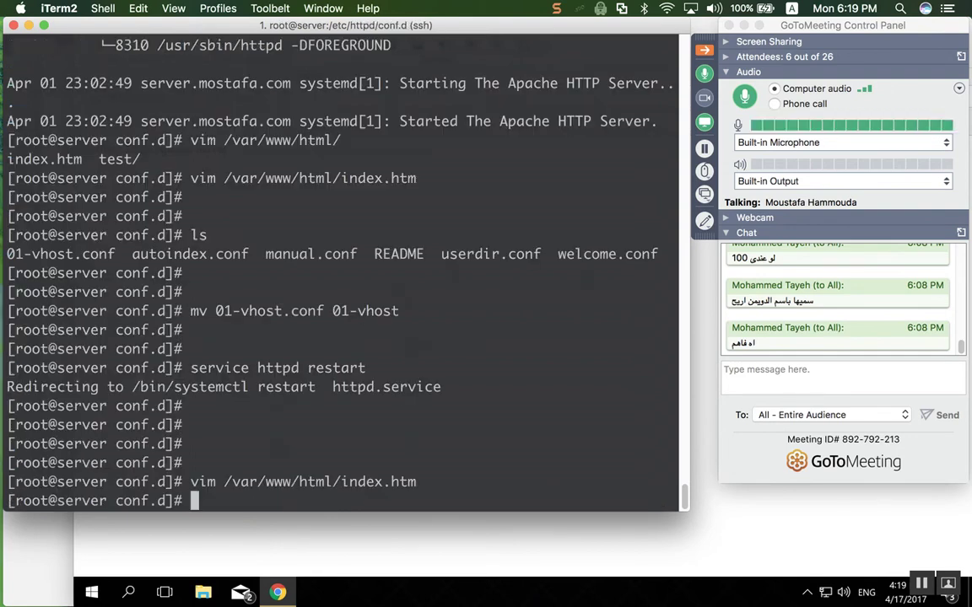
Rename 01-vhost back to 01-vhost.conf to re-enable the virtual host.
{"action": "key", "text": "Return"}
{"action": "type", "text": "mv"}
{"action": "key", "text": "Tab"}
{"action": "type", "text": "0"}
{"action": "key", "text": "Tab"}
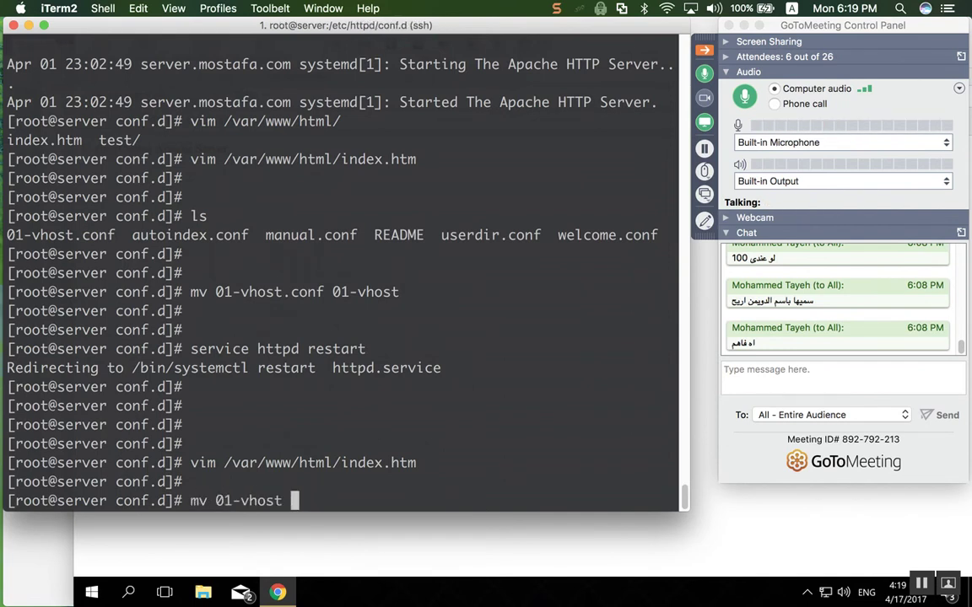
{"action": "type", "text": "01"}
{"action": "key", "text": "Tab"}
{"action": "key", "text": "BackSpace"}
{"action": "type", "text": ".conf"}
{"action": "key", "text": "Return"}
{"action": "key", "text": "Return"}
{"action": "key", "text": "Return"}
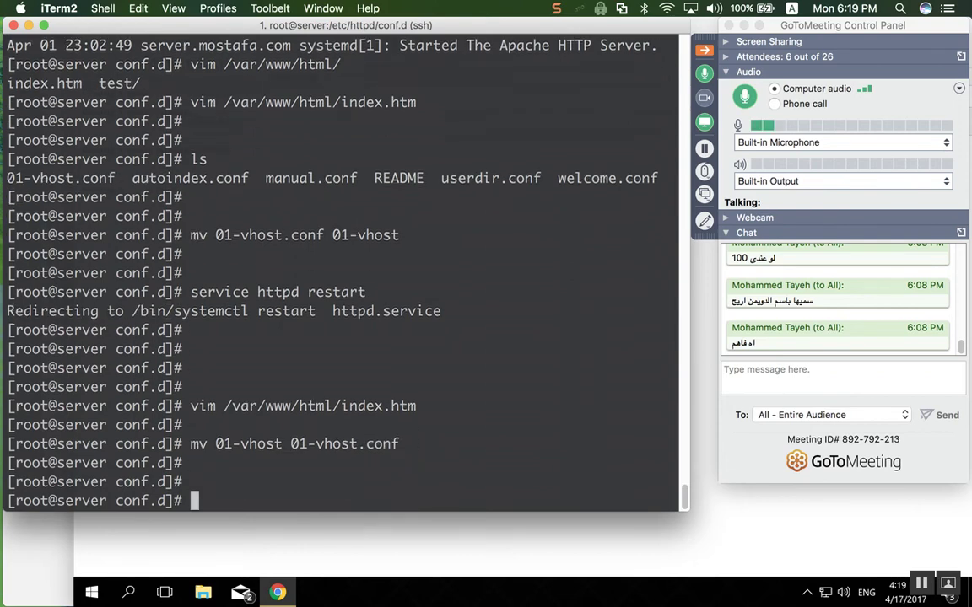
Restart Apache with service httpd restart after restoring the virtual host file.
{"action": "key", "text": "Up"}
{"action": "key", "text": "Up"}
{"action": "key", "text": "Up"}
{"action": "key", "text": "Up"}
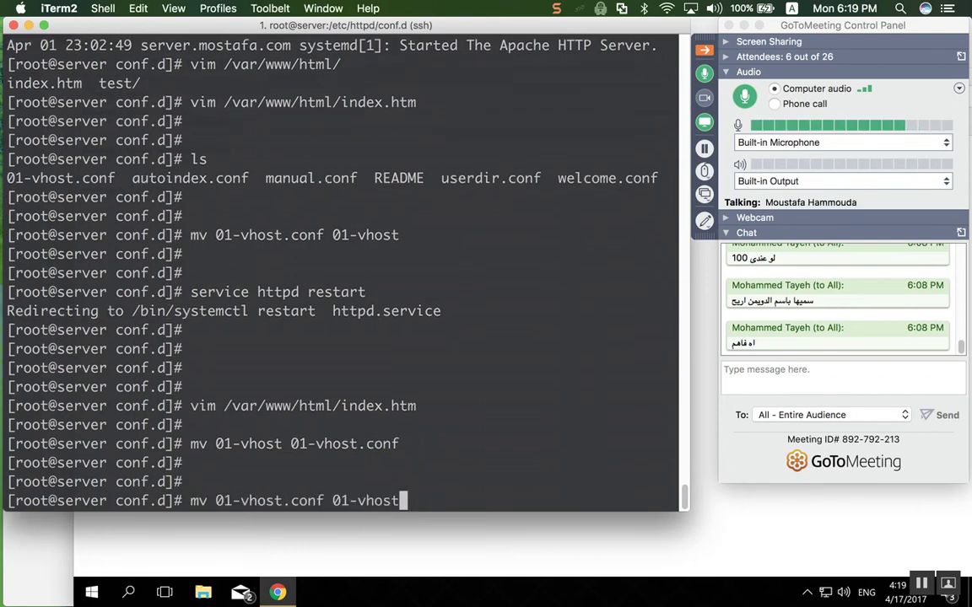
{"action": "key", "text": "Down"}
{"action": "key", "text": "Return"}
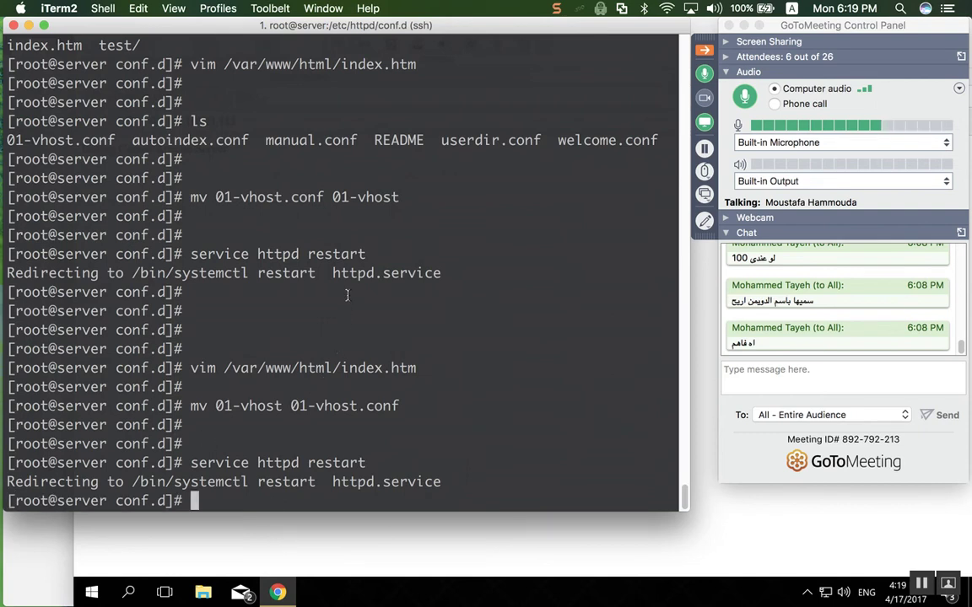
Print the contents of /srv/main/www/index.html with cat.
{"action": "key", "text": "Return"}
{"action": "type", "text": "cat /"}
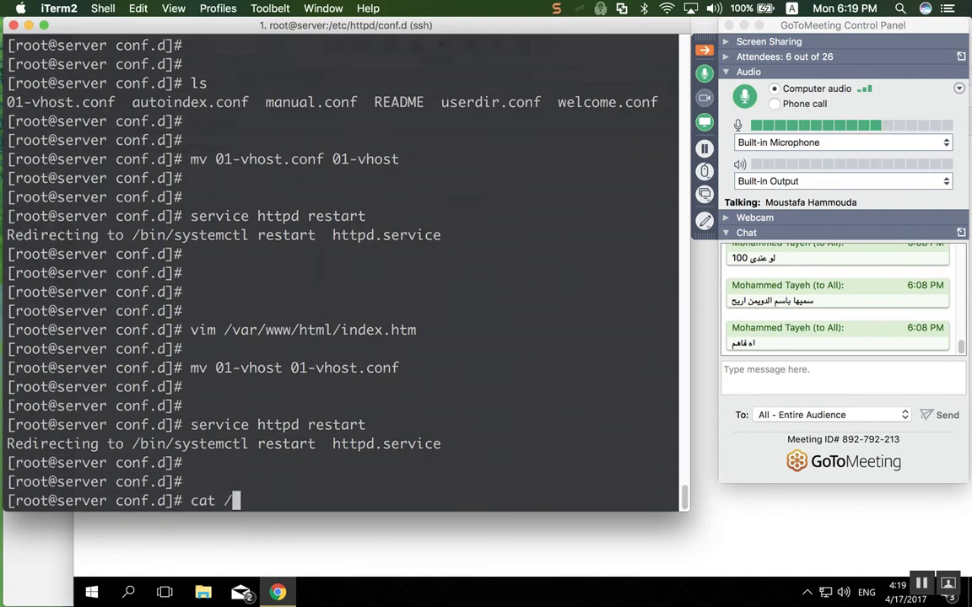
{"action": "type", "text": "srv/main/www/index.html"}
{"action": "key", "text": "Return"}
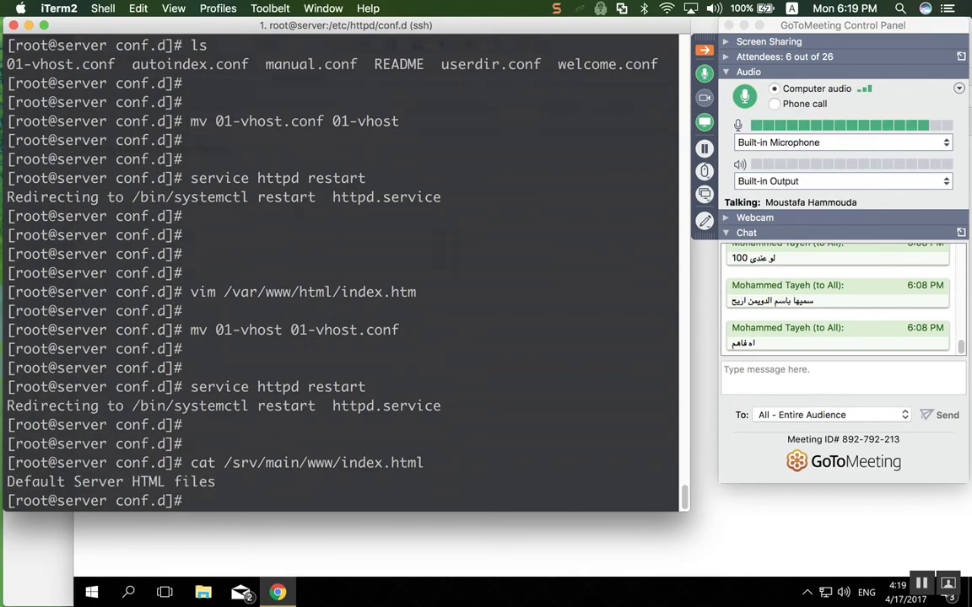
Switch to the Windows 10 virtual machine, reload 192.168.21.133 and look through the served page.
{"action": "left_click", "coordinate": [408, 544]}
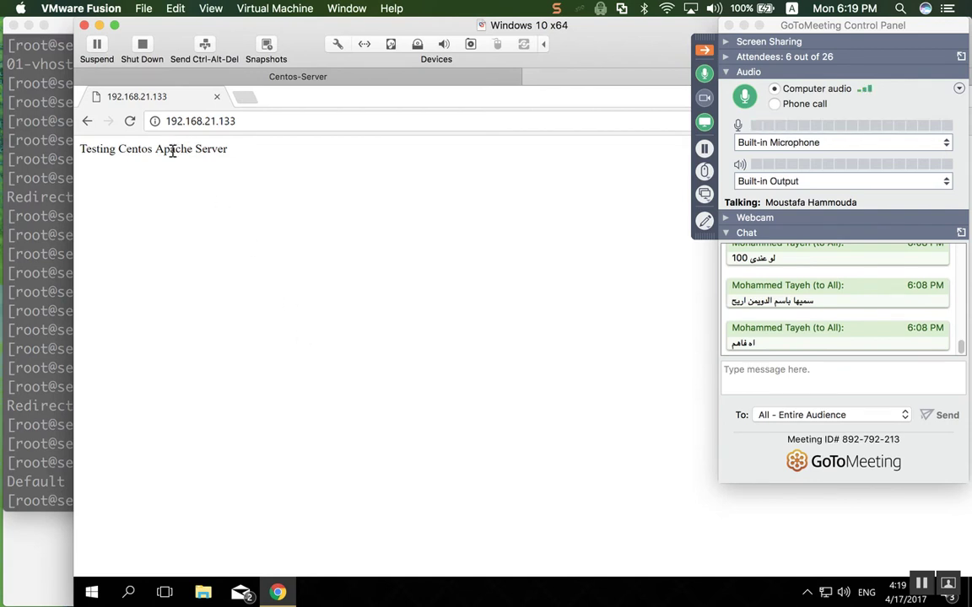
{"action": "left_click", "coordinate": [130, 119]}
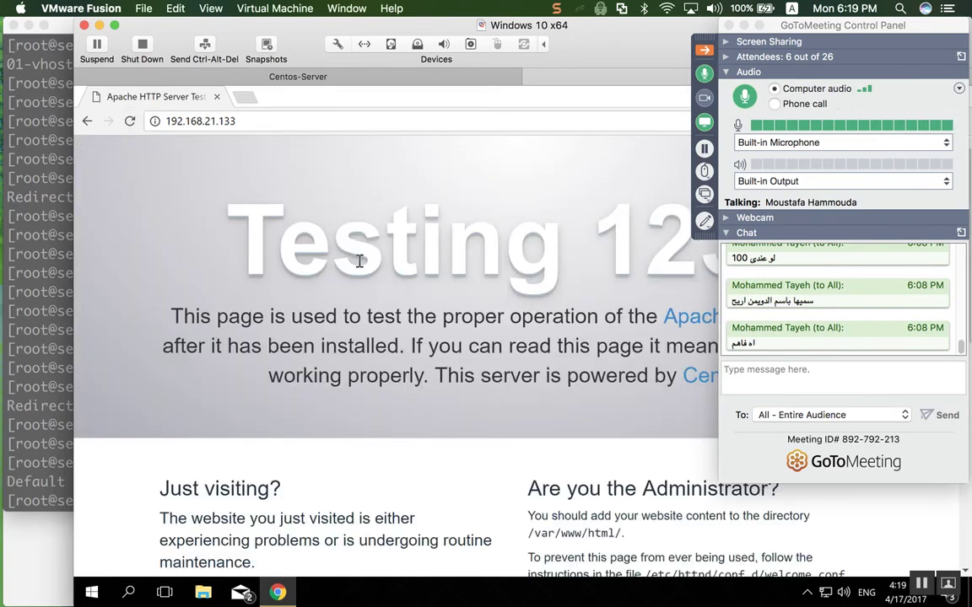
{"action": "scroll", "coordinate": [359, 261], "scroll_direction": "down", "scroll_amount": 5}
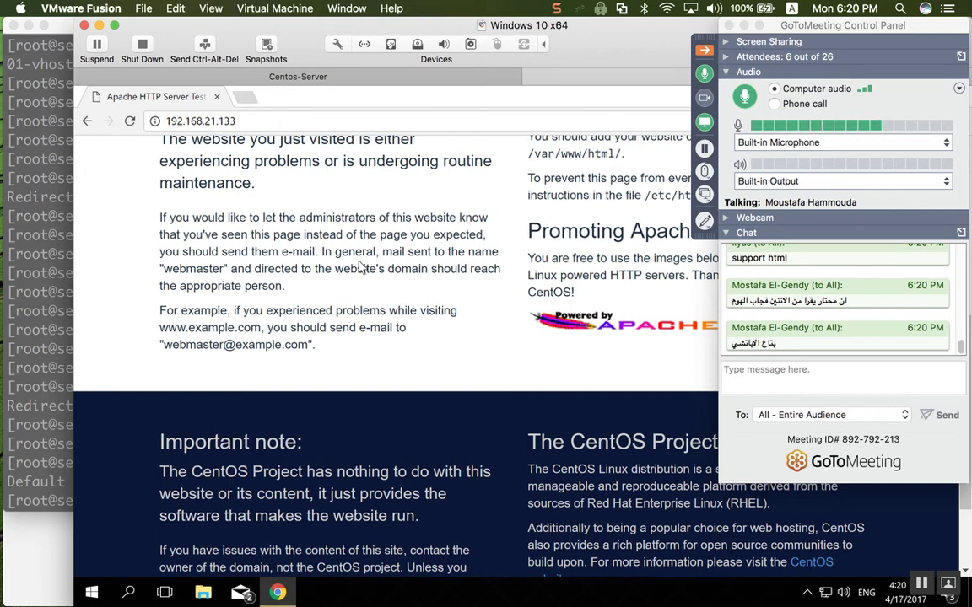
Return to the terminal and open 01-vhost.conf in vim.
{"action": "left_click", "coordinate": [25, 261]}
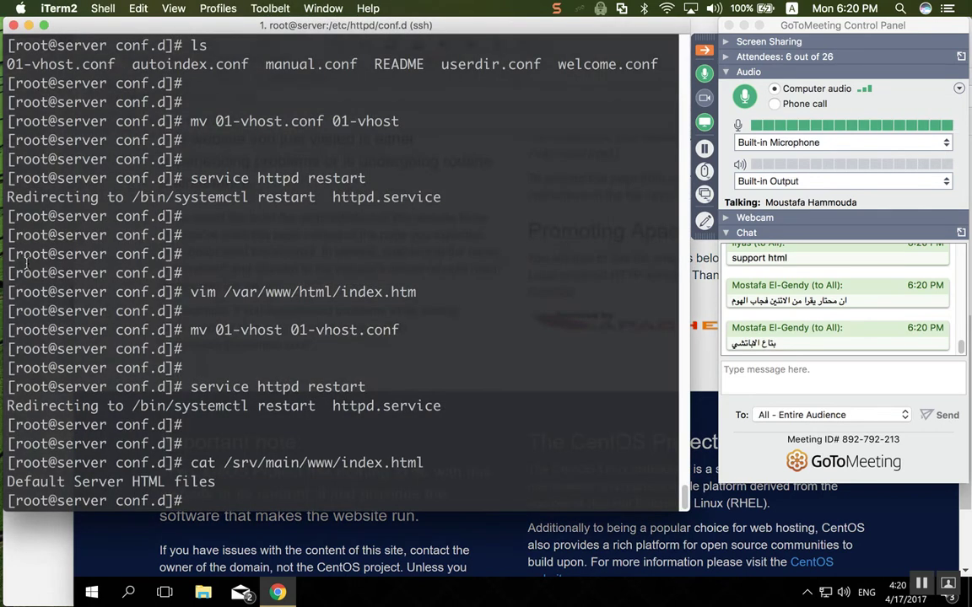
{"action": "key", "text": "Up"}
{"action": "key", "text": "Up"}
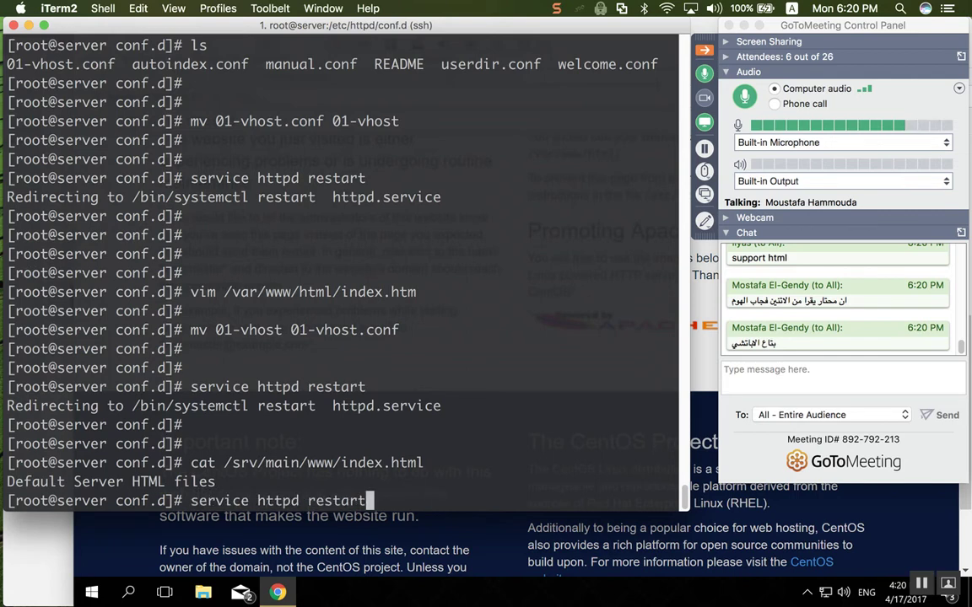
{"action": "key", "text": "Up"}
{"action": "key", "text": "Up"}
{"action": "key", "text": "Up"}
{"action": "key", "text": "Down"}
{"action": "key", "text": "Up"}
{"action": "key", "text": "Up"}
{"action": "key", "text": "Up"}
{"action": "key", "text": "Up"}
{"action": "key", "text": "Up"}
{"action": "key", "text": "Up"}
{"action": "key", "text": "Up"}
{"action": "key", "text": "Up"}
{"action": "key", "text": "Up"}
{"action": "key", "text": "Up"}
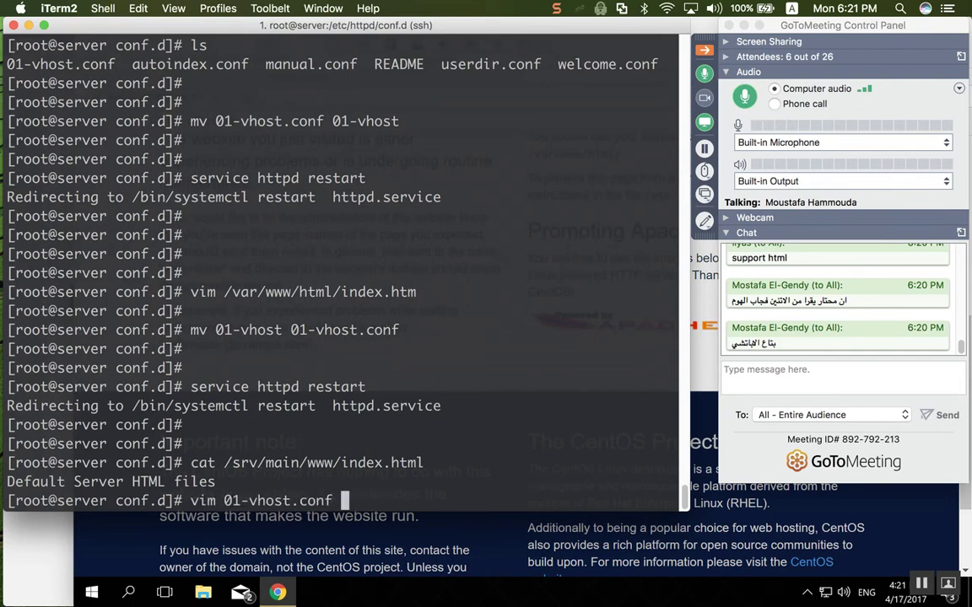
{"action": "key", "text": "Return"}
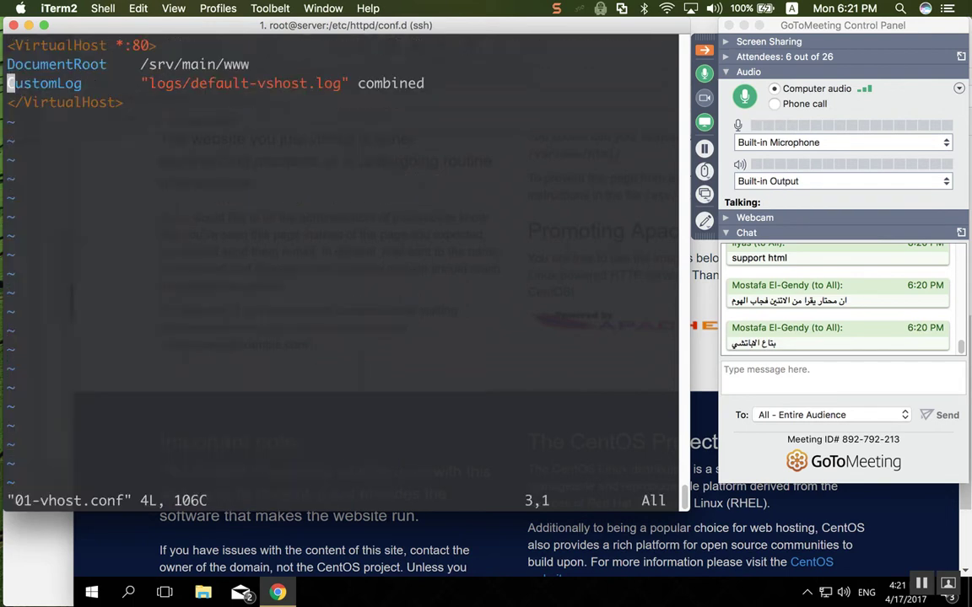
Review the VirtualHost *:80 block in 01-vhost.conf and quit vim without changes.
{"action": "key", "text": "Up"}
{"action": "key", "text": "Up"}
{"action": "key", "text": "Up"}
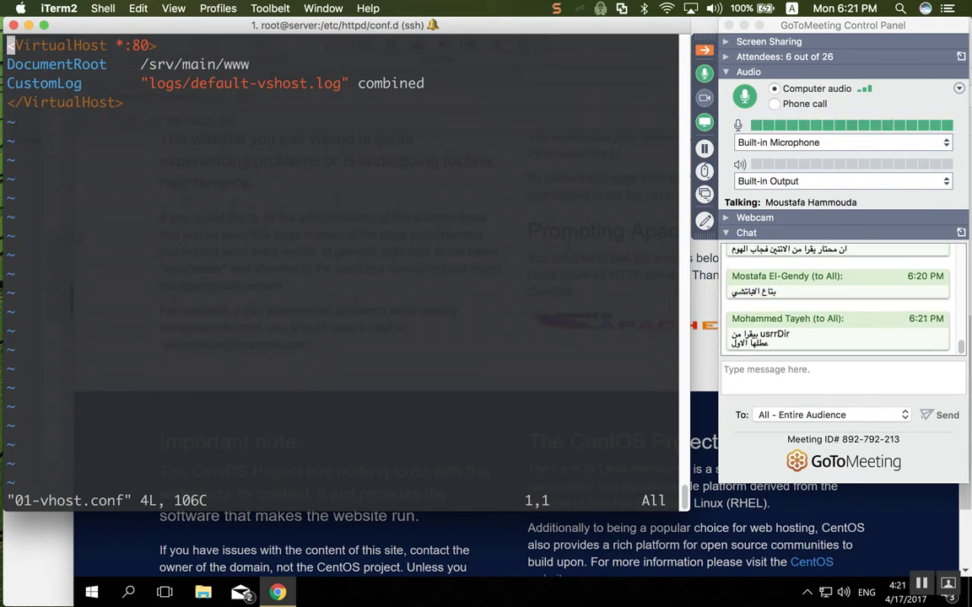
{"action": "key", "text": "Right"}
{"action": "key", "text": "Right"}
{"action": "key", "text": "Right"}
{"action": "key", "text": "Right"}
{"action": "key", "text": "Right"}
{"action": "key", "text": "Right"}
{"action": "key", "text": "Right"}
{"action": "key", "text": "Right"}
{"action": "key", "text": "Right"}
{"action": "key", "text": "Right"}
{"action": "key", "text": "Right"}
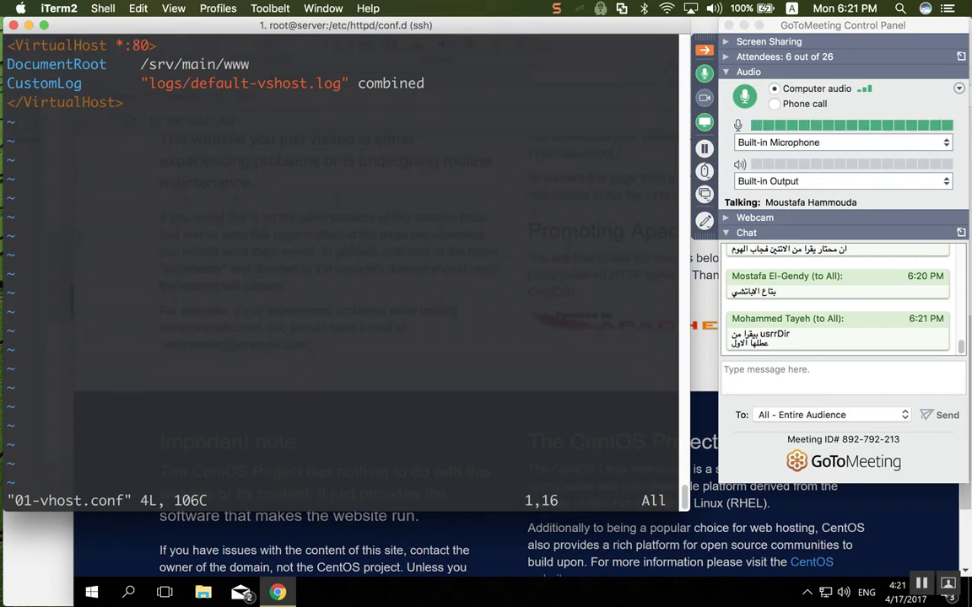
{"action": "type", "text": ":q"}
{"action": "key", "text": "Return"}
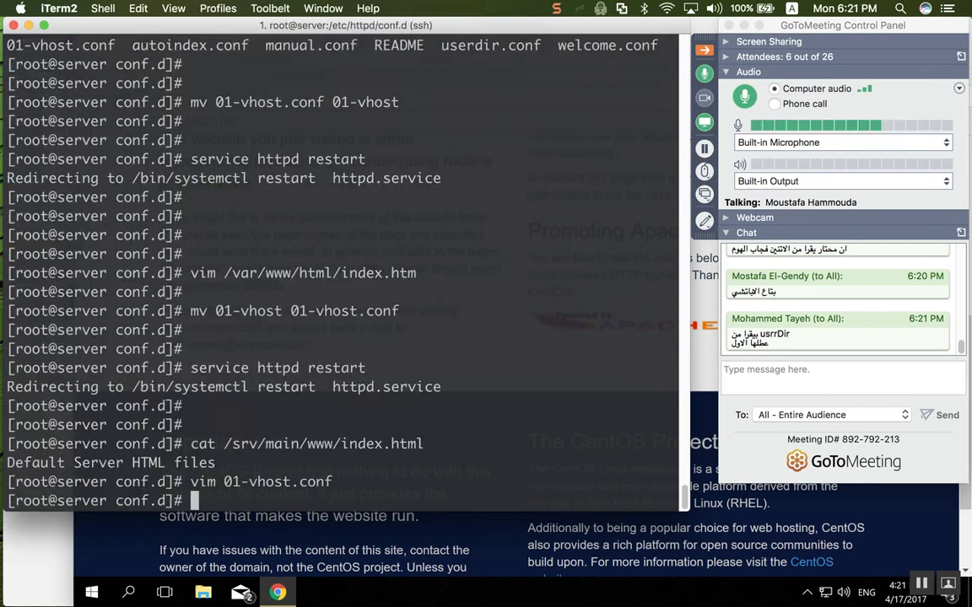
Open the main Apache configuration /etc/httpd/conf/httpd.conf in vim.
{"action": "key", "text": "Return"}
{"action": "type", "text": "vim /"}
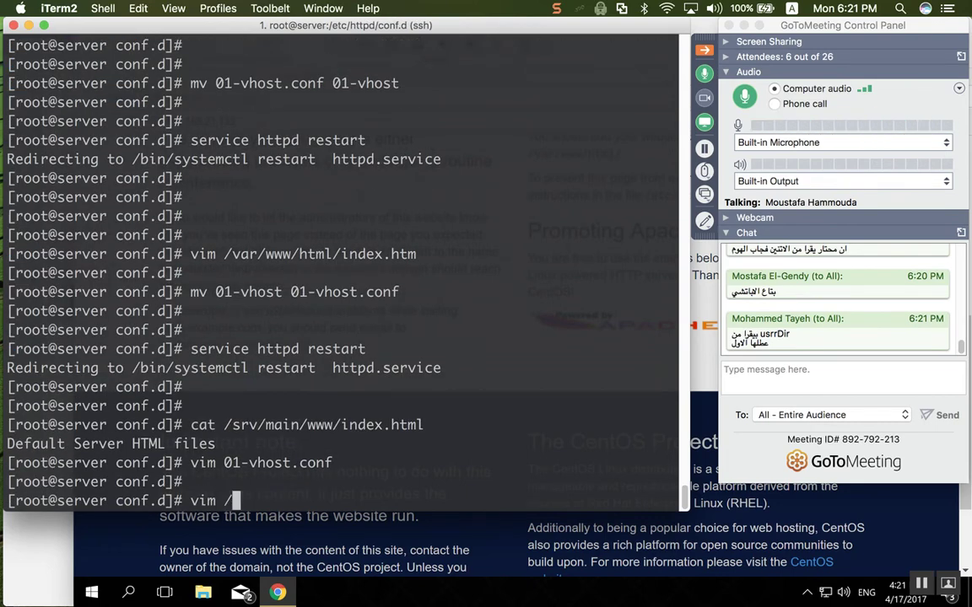
{"action": "type", "text": "etc/httpd/conf/h"}
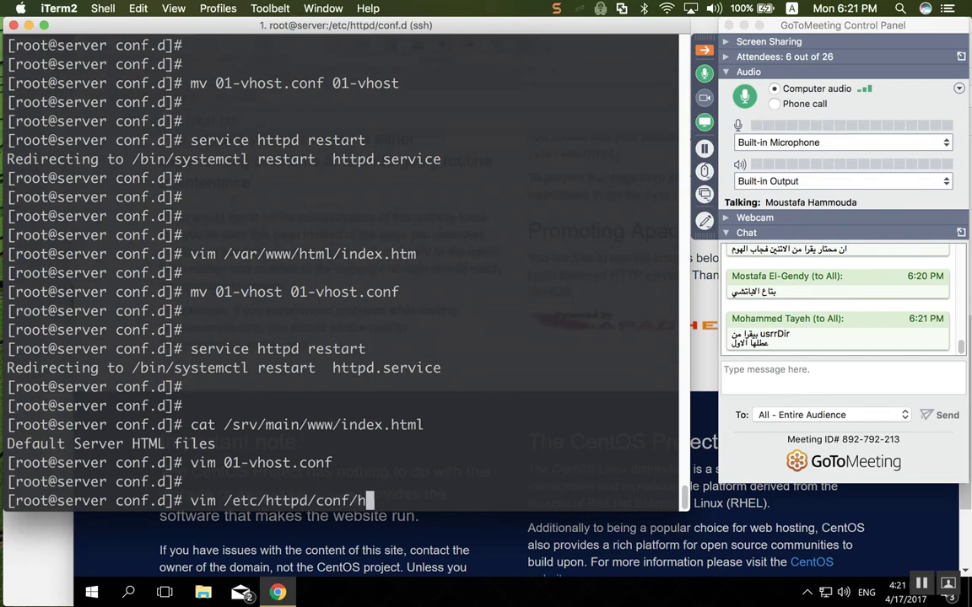
{"action": "type", "text": "tt"}
{"action": "key", "text": "Tab"}
{"action": "key", "text": "Return"}
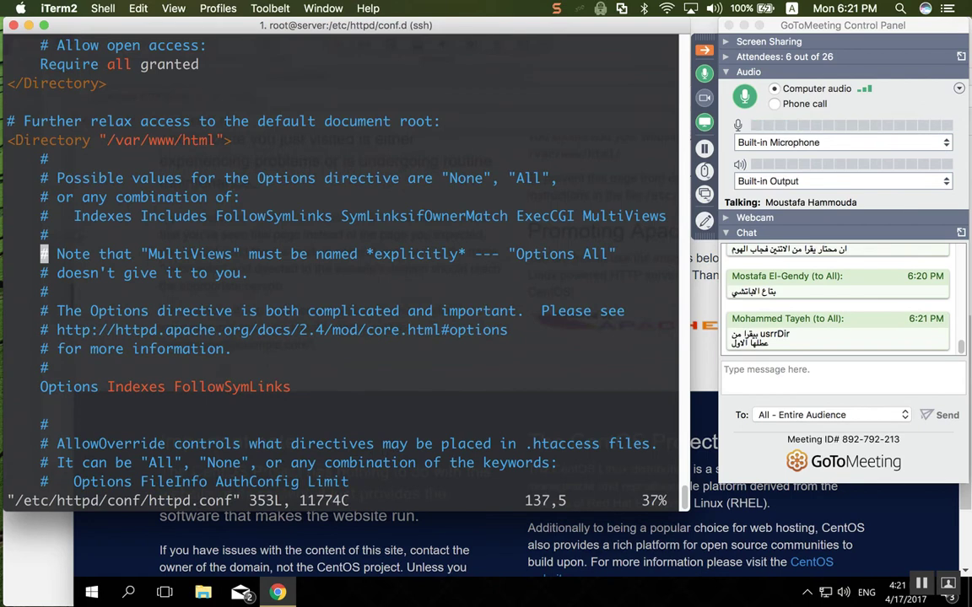
Examine the DocumentRoot and the access rules of the /var/www and root Directory blocks in httpd.conf, and close the file.
{"action": "key", "text": "Up"}
{"action": "key", "text": "Up"}
{"action": "key", "text": "Up"}
{"action": "key", "text": "Up"}
{"action": "key", "text": "Up"}
{"action": "key", "text": "Up"}
{"action": "key", "text": "Up"}
{"action": "key", "text": "Up"}
{"action": "key", "text": "Up"}
{"action": "key", "text": "Up"}
{"action": "key", "text": "Up"}
{"action": "key", "text": "Up"}
{"action": "key", "text": "Up"}
{"action": "key", "text": "Up"}
{"action": "key", "text": "Up"}
{"action": "key", "text": "Up"}
{"action": "key", "text": "Up"}
{"action": "key", "text": "Up"}
{"action": "key", "text": "Up"}
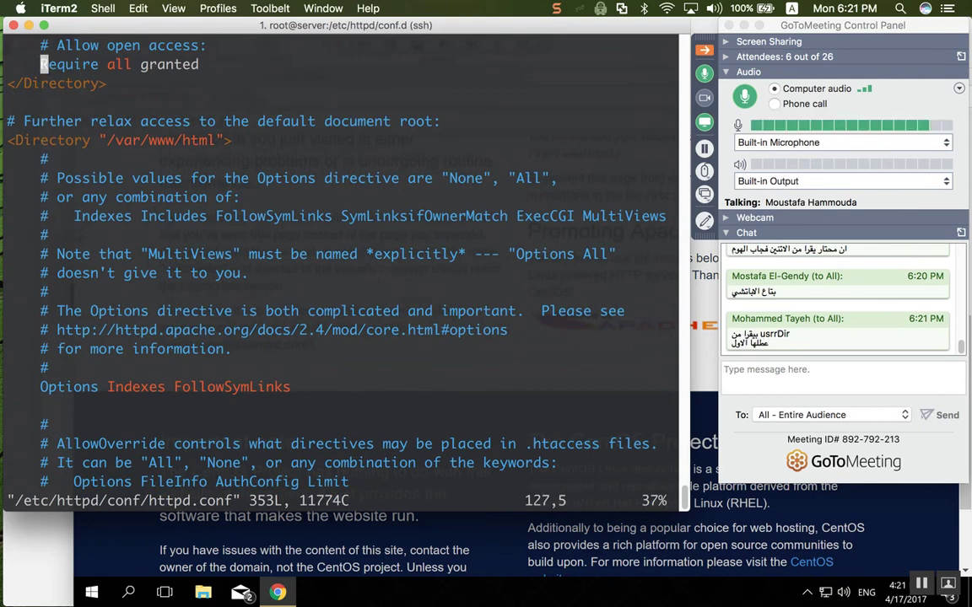
{"action": "key", "text": "Up"}
{"action": "key", "text": "Up"}
{"action": "key", "text": "Up"}
{"action": "key", "text": "Up"}
{"action": "key", "text": "Up"}
{"action": "key", "text": "Up"}
{"action": "key", "text": "Up"}
{"action": "key", "text": "Up"}
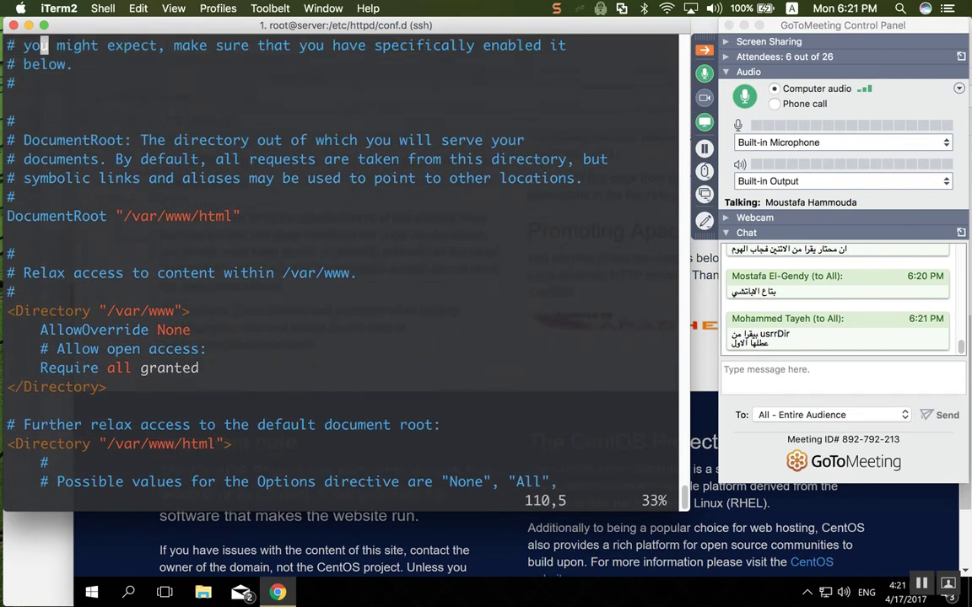
{"action": "key", "text": "Down"}
{"action": "key", "text": "Down"}
{"action": "key", "text": "Down"}
{"action": "key", "text": "Down"}
{"action": "key", "text": "Down"}
{"action": "key", "text": "Down"}
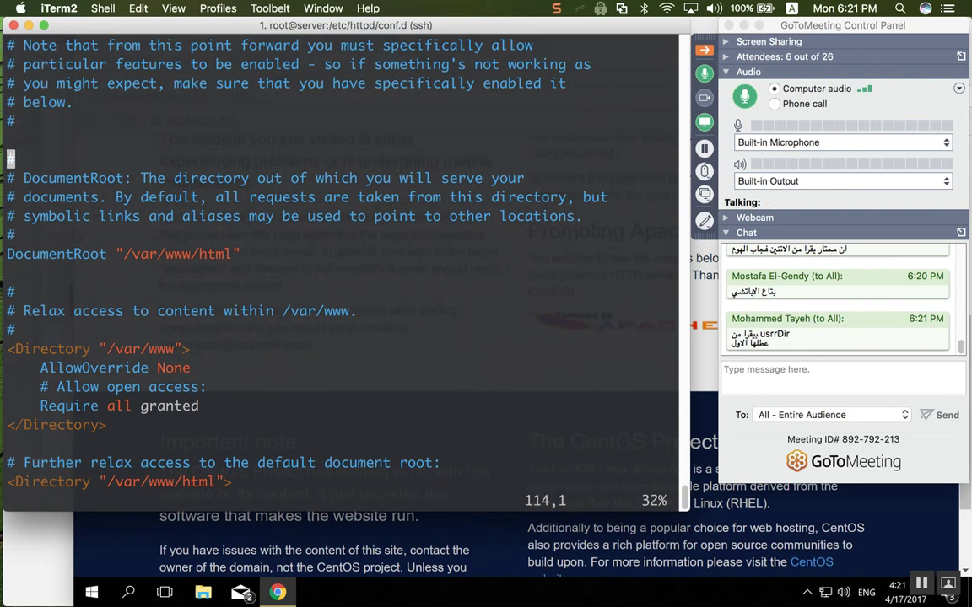
{"action": "key", "text": "Up"}
{"action": "key", "text": "Up"}
{"action": "key", "text": "Up"}
{"action": "key", "text": "Up"}
{"action": "key", "text": "Up"}
{"action": "key", "text": "Up"}
{"action": "key", "text": "Up"}
{"action": "key", "text": "Up"}
{"action": "key", "text": "Up"}
{"action": "key", "text": "Up"}
{"action": "key", "text": "Up"}
{"action": "key", "text": "Up"}
{"action": "key", "text": "Down"}
{"action": "key", "text": "Down"}
{"action": "key", "text": "Down"}
{"action": "key", "text": "Down"}
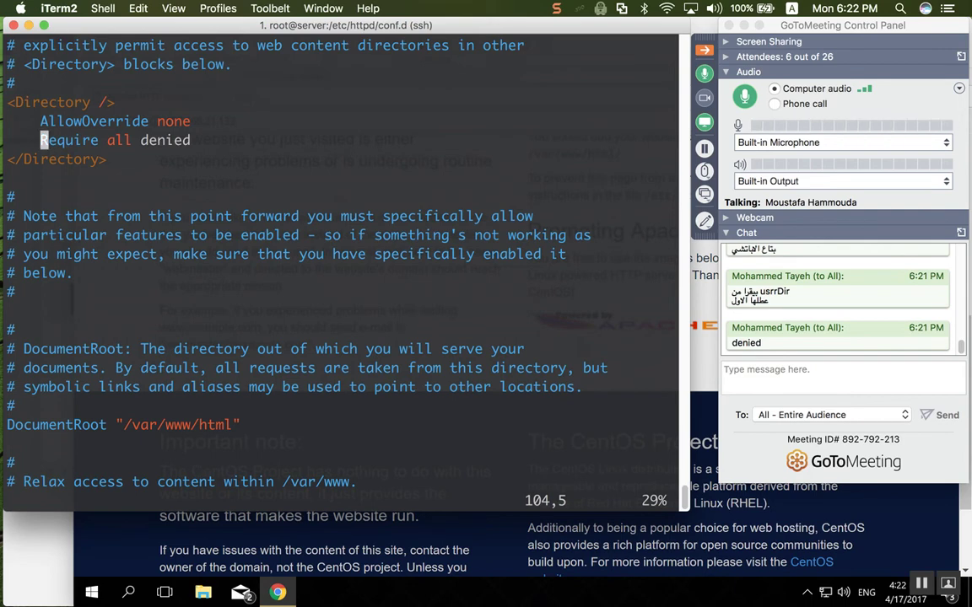
{"action": "type", "text": ":q"}
{"action": "key", "text": "Return"}
{"action": "key", "text": "Return"}
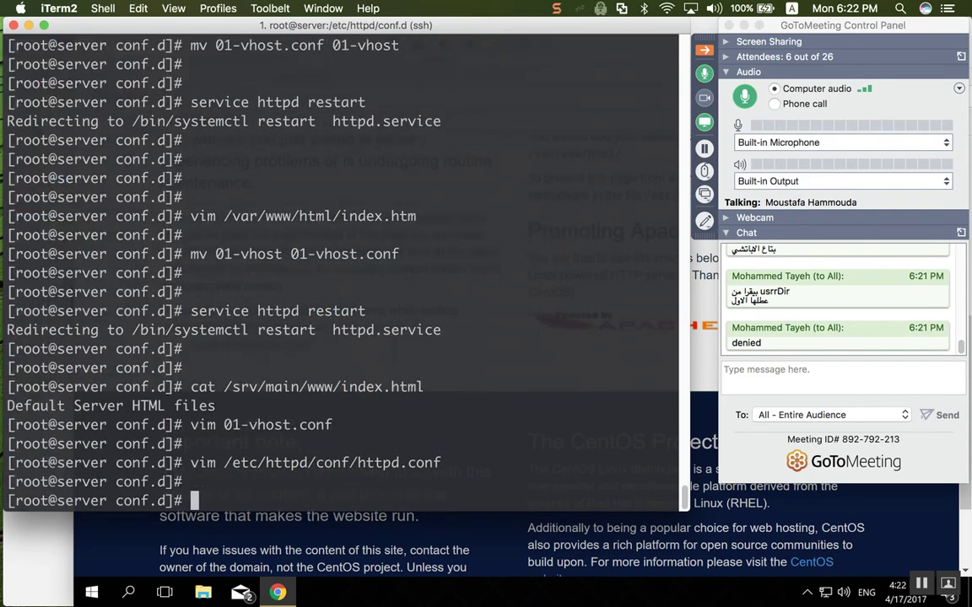
Reopen 01-vhost.conf in vim and add opening and closing Directory tags below the VirtualHost block.
{"action": "key", "text": "Up"}
{"action": "key", "text": "Up"}
{"action": "key", "text": "Return"}
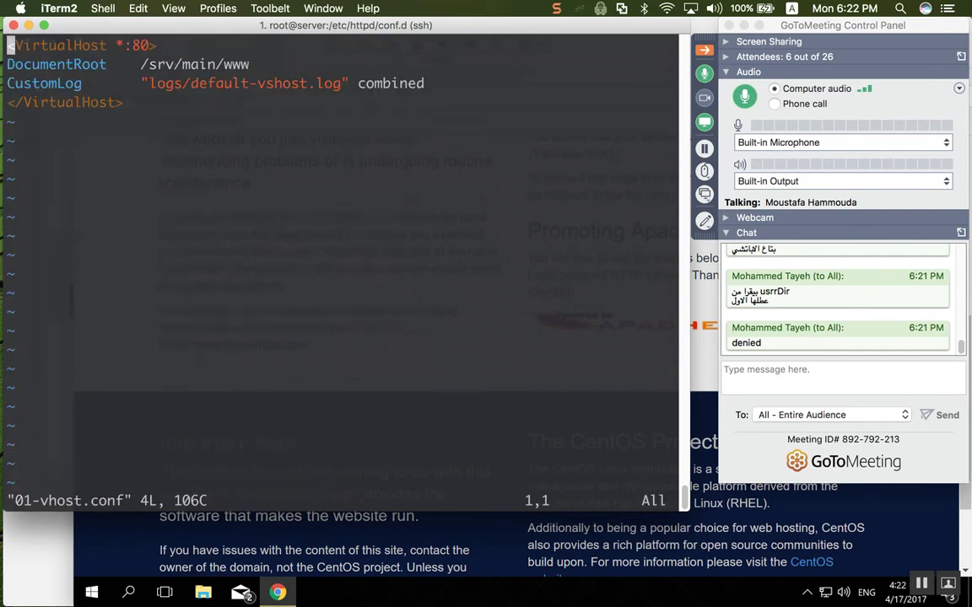
{"action": "key", "text": "j"}
{"action": "key", "text": "j"}
{"action": "key", "text": "j"}
{"action": "key", "text": "j"}
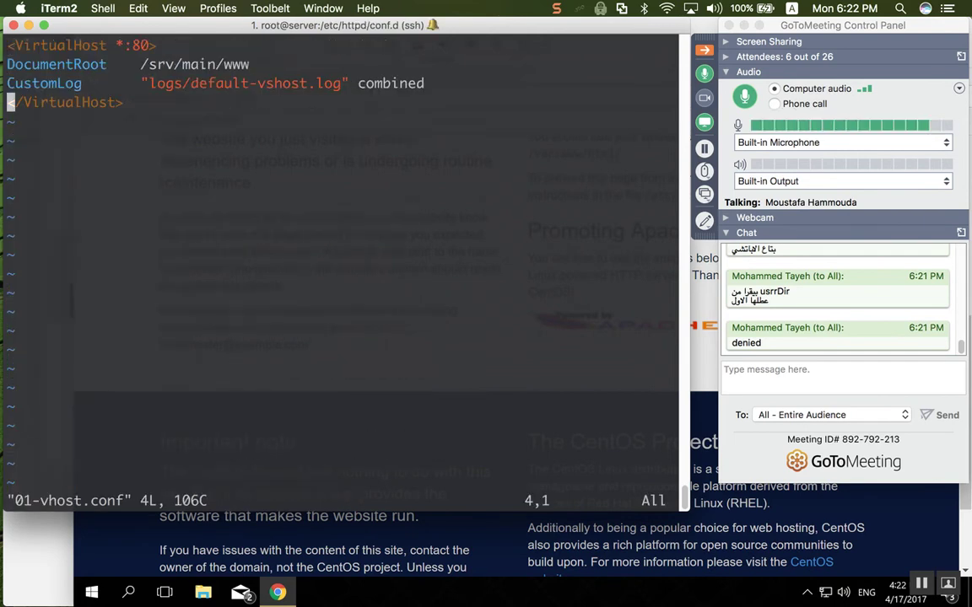
{"action": "key", "text": "o"}
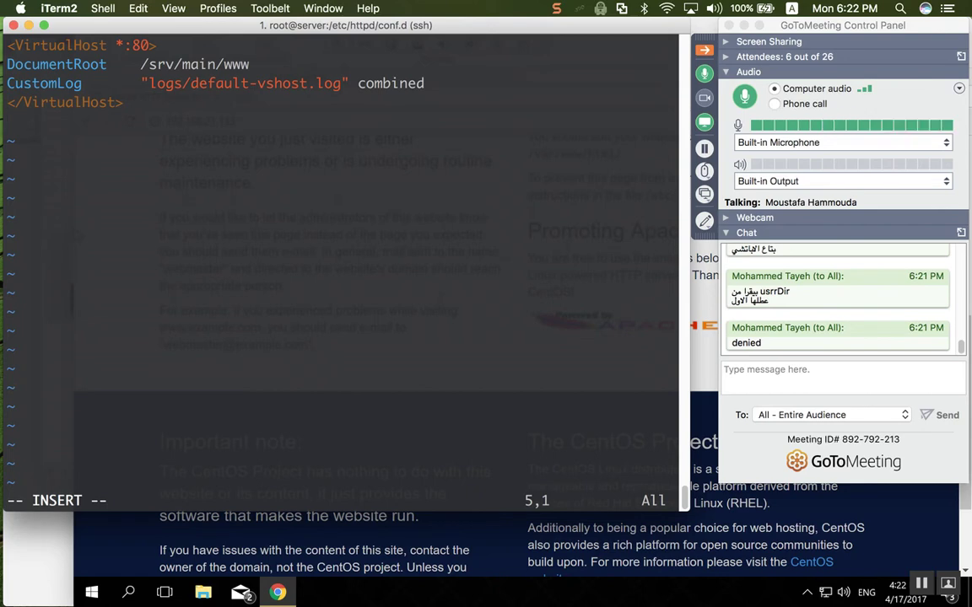
{"action": "type", "text": "<>"}
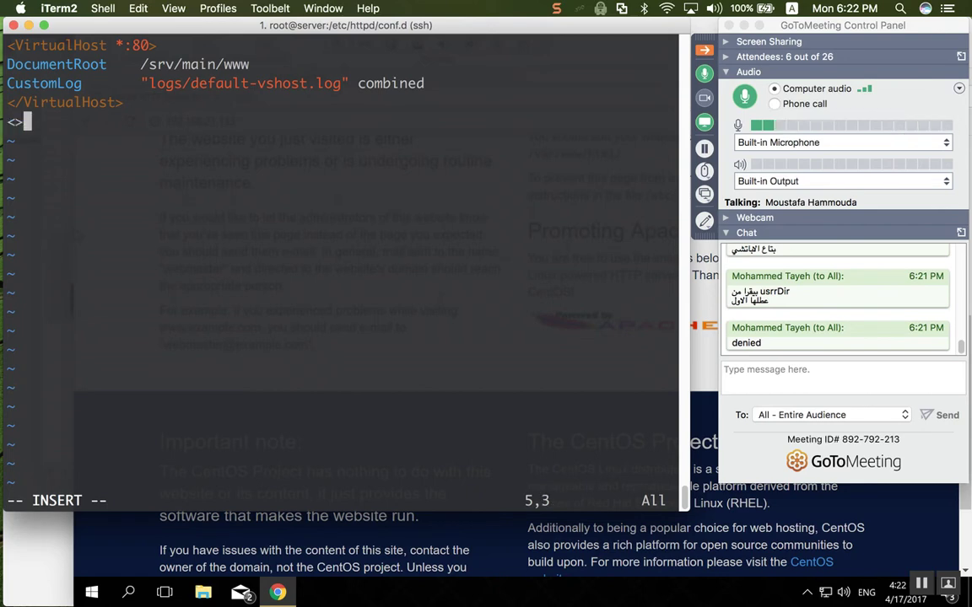
{"action": "type", "text": "Directory"}
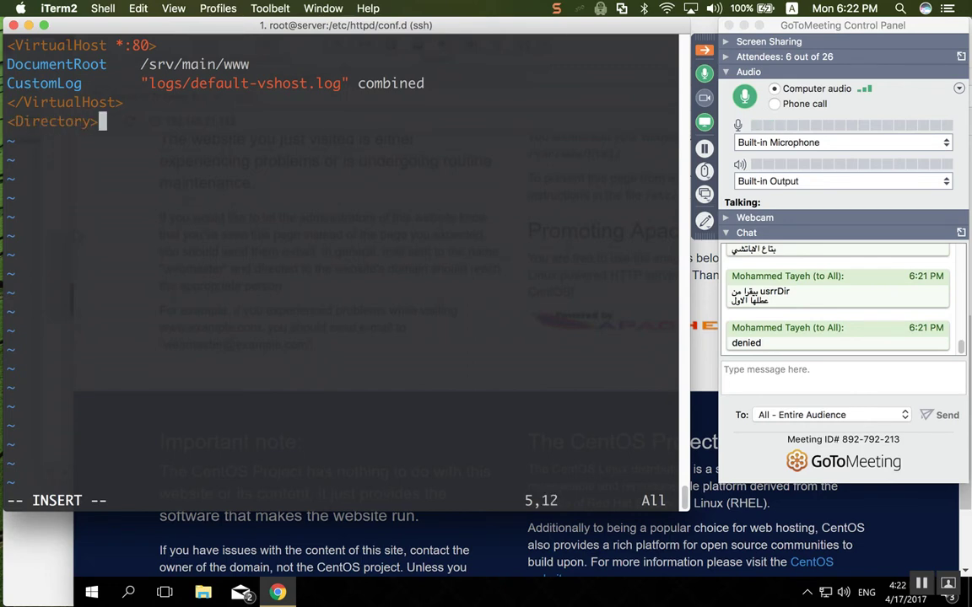
{"action": "key", "text": "Escape"}
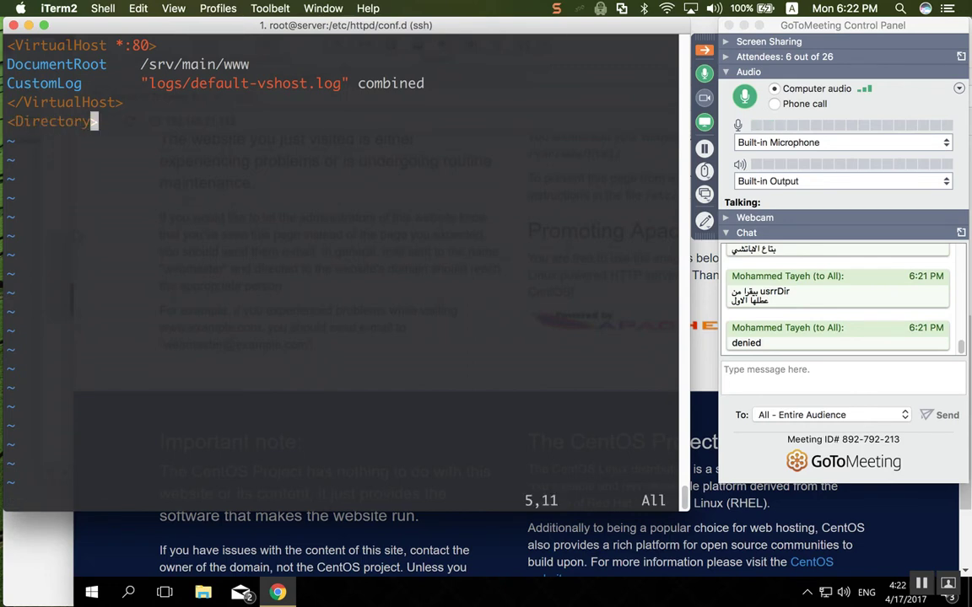
{"action": "key", "text": "y"}
{"action": "key", "text": "y"}
{"action": "key", "text": "p"}
{"action": "type", "text": "i/"}
Make the opening tag read <Directory /srv/main/www> and insert an empty line between the two Directory tags.
{"action": "key", "text": "Up"}
{"action": "key", "text": "Right"}
{"action": "key", "text": "Right"}
{"action": "key", "text": "Right"}
{"action": "key", "text": "Right"}
{"action": "key", "text": "Right"}
{"action": "key", "text": "Right"}
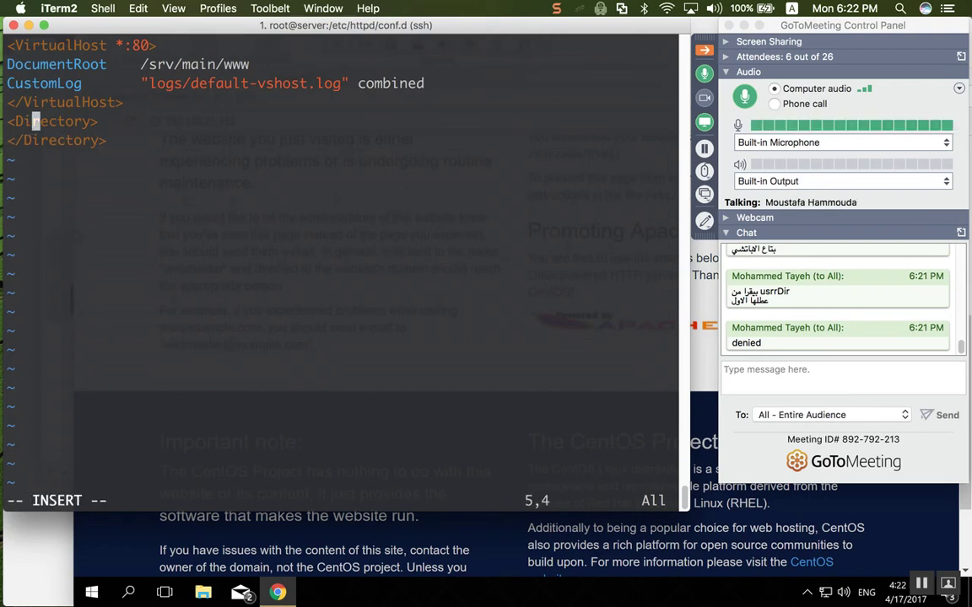
{"action": "key", "text": "Right"}
{"action": "key", "text": "Right"}
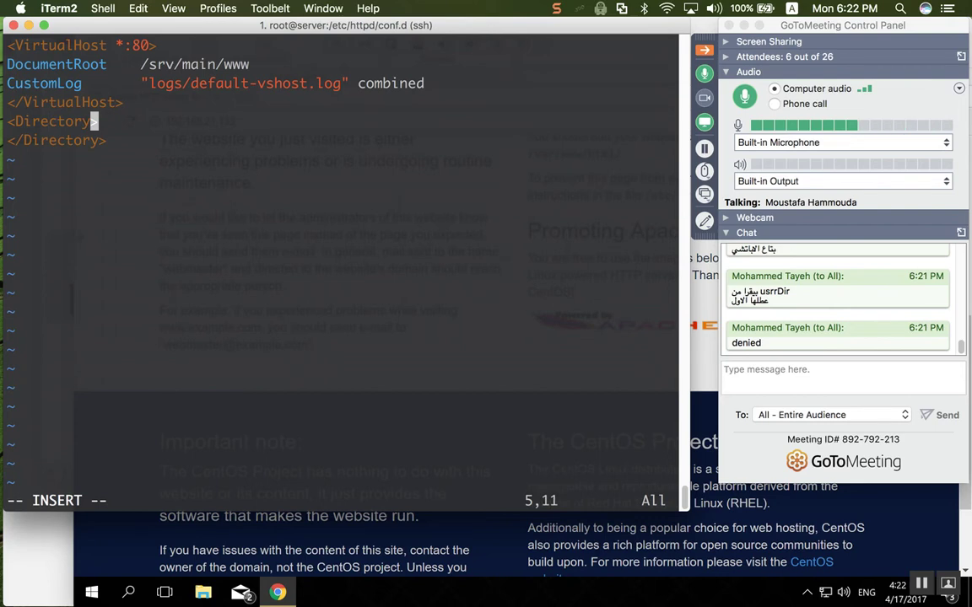
{"action": "type", "text": "i "}
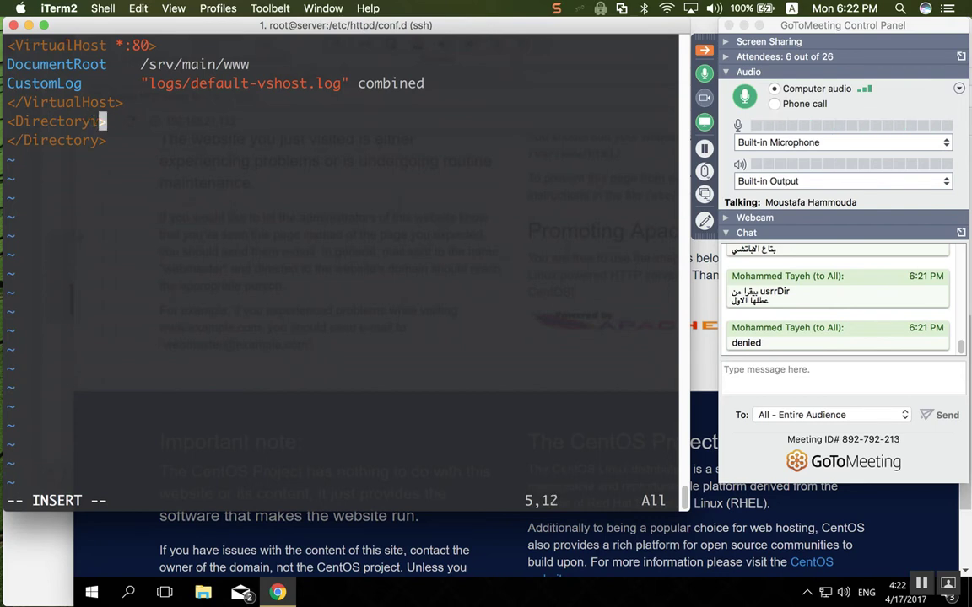
{"action": "type", "text": "/srv/"}
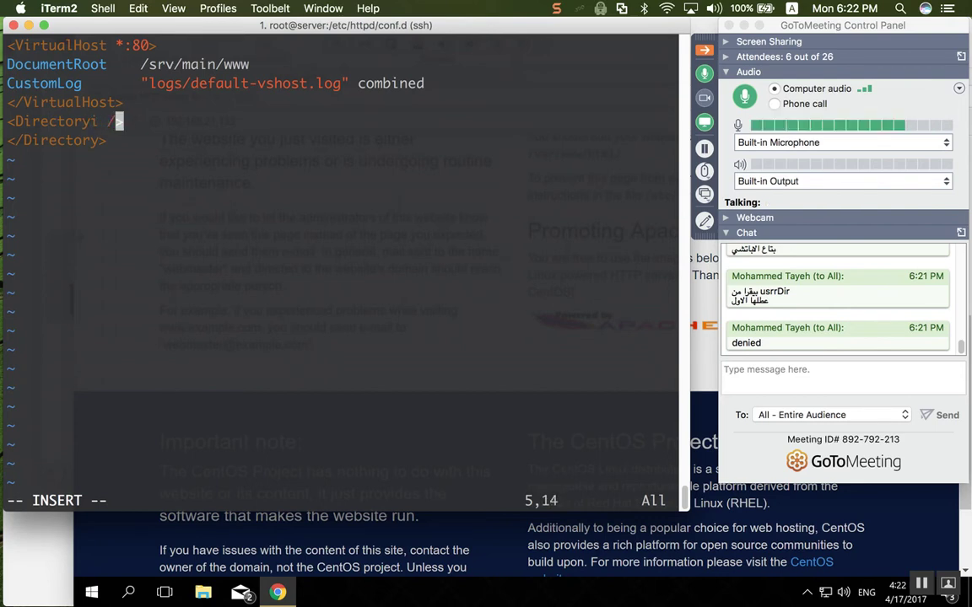
{"action": "type", "text": "main/www"}
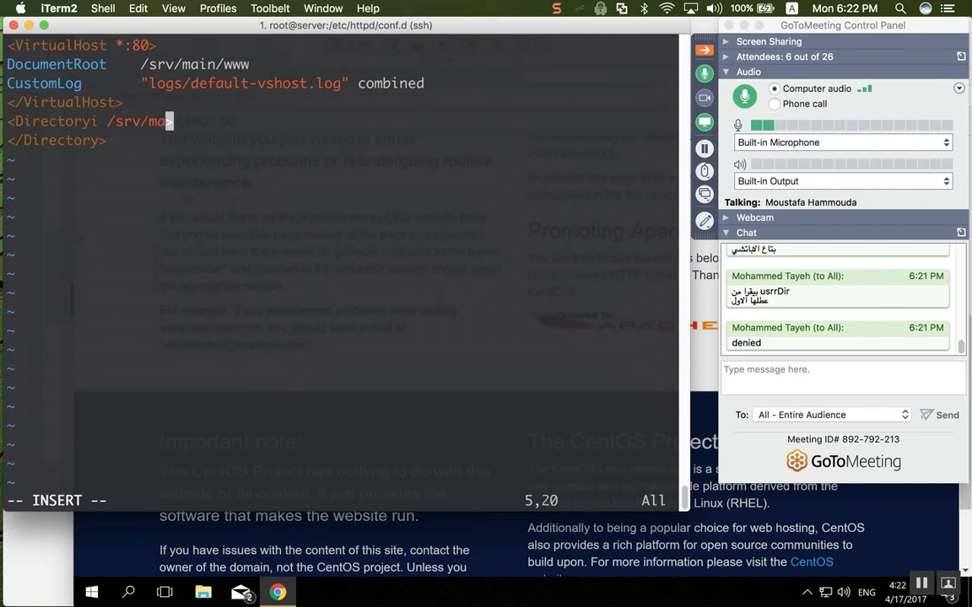
{"action": "key", "text": "Right"}
{"action": "key", "text": "Return"}
{"action": "key", "text": "Up"}
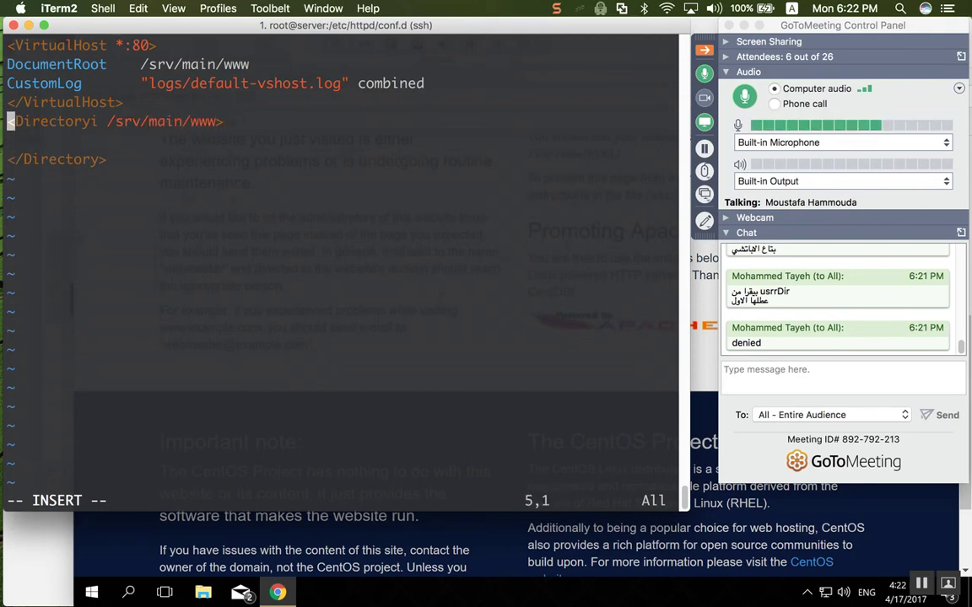
{"action": "key", "text": "Right"}
{"action": "key", "text": "Right"}
{"action": "key", "text": "Right"}
{"action": "key", "text": "Right"}
{"action": "key", "text": "Right"}
{"action": "key", "text": "Right"}
{"action": "key", "text": "Right"}
{"action": "key", "text": "Right"}
{"action": "key", "text": "Right"}
{"action": "key", "text": "Right"}
{"action": "key", "text": "Right"}
{"action": "key", "text": "BackSpace"}
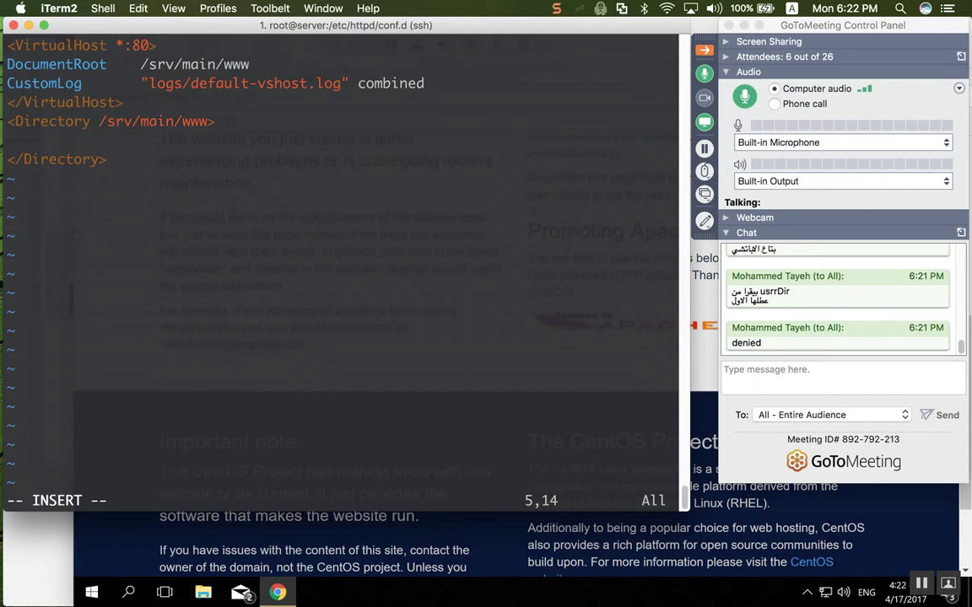
Enter Require all granted inside the /srv/main/www Directory block, and save and close 01-vhost.conf.
{"action": "left_click", "coordinate": [10, 140]}
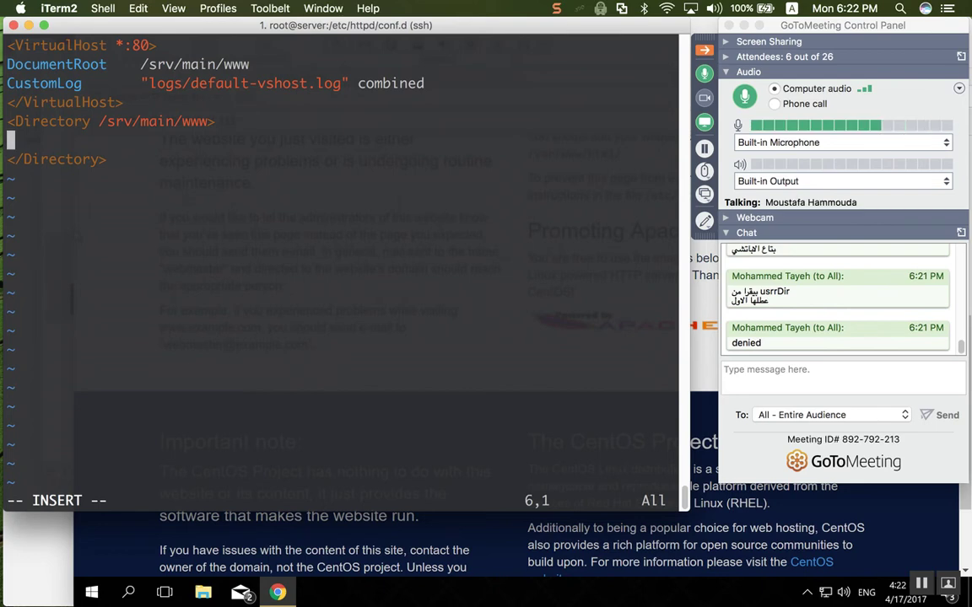
{"action": "type", "text": "Req"}
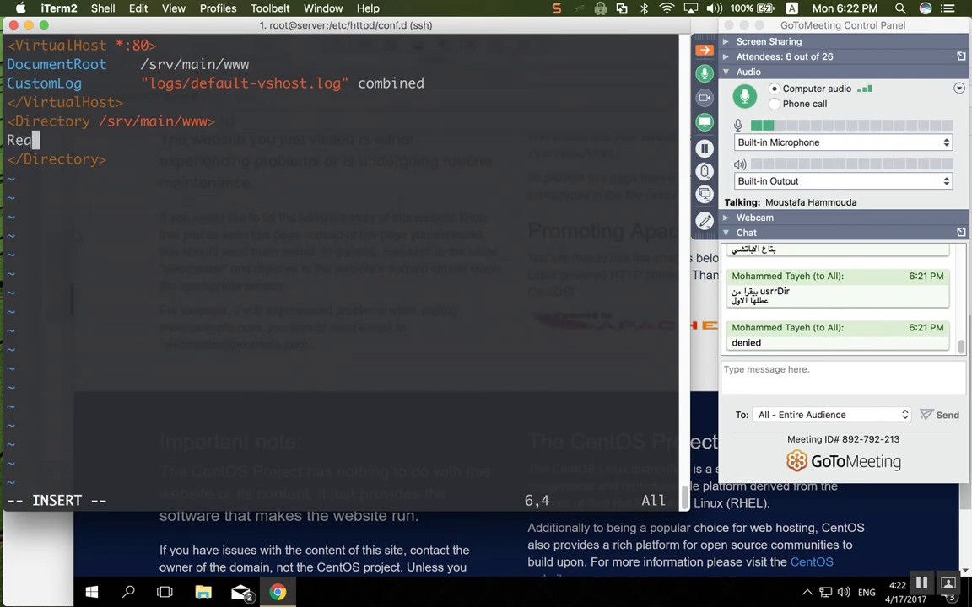
{"action": "type", "text": "uire all gran"}
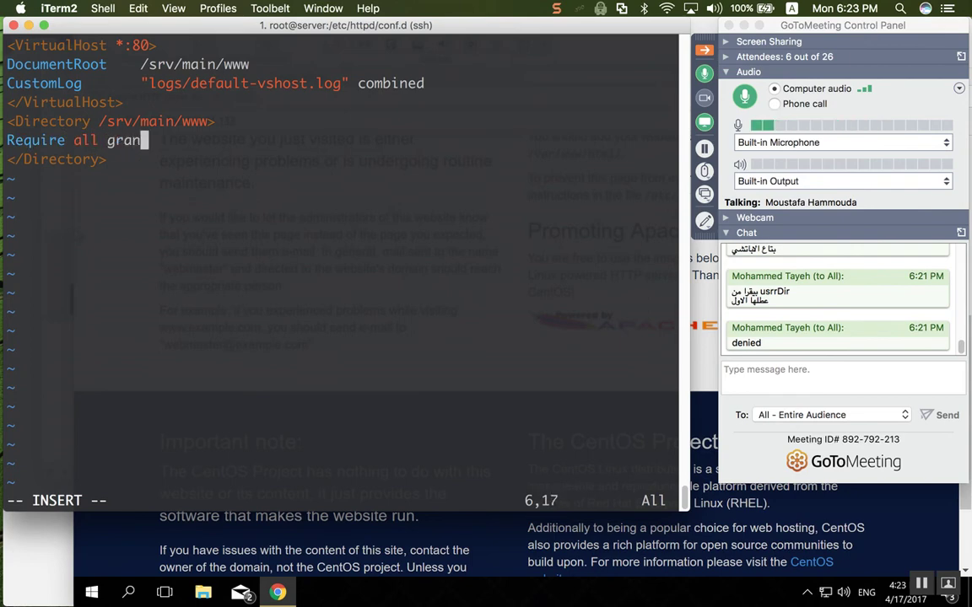
{"action": "type", "text": "ted"}
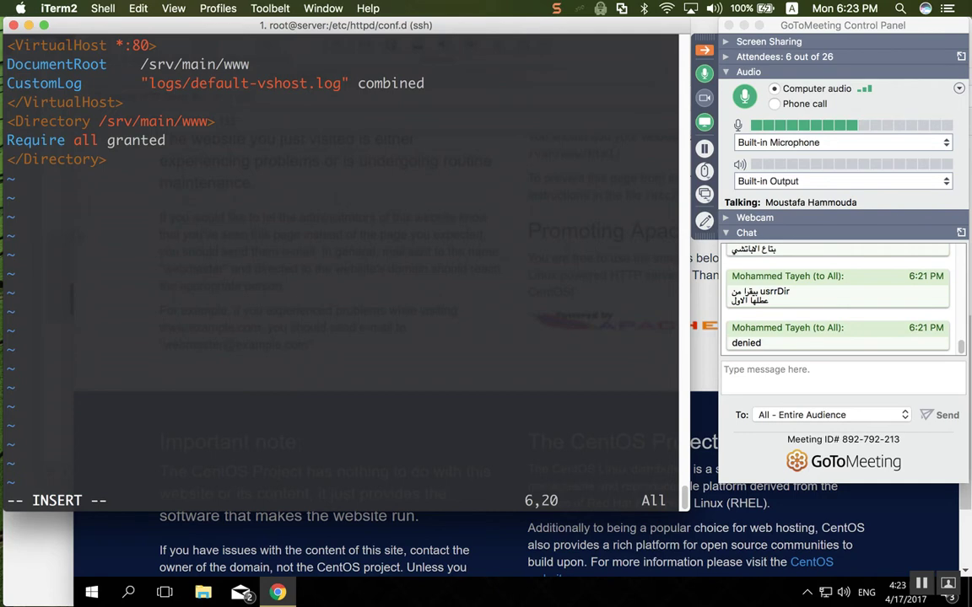
{"action": "key", "text": "Escape"}
{"action": "type", "text": ":wq"}
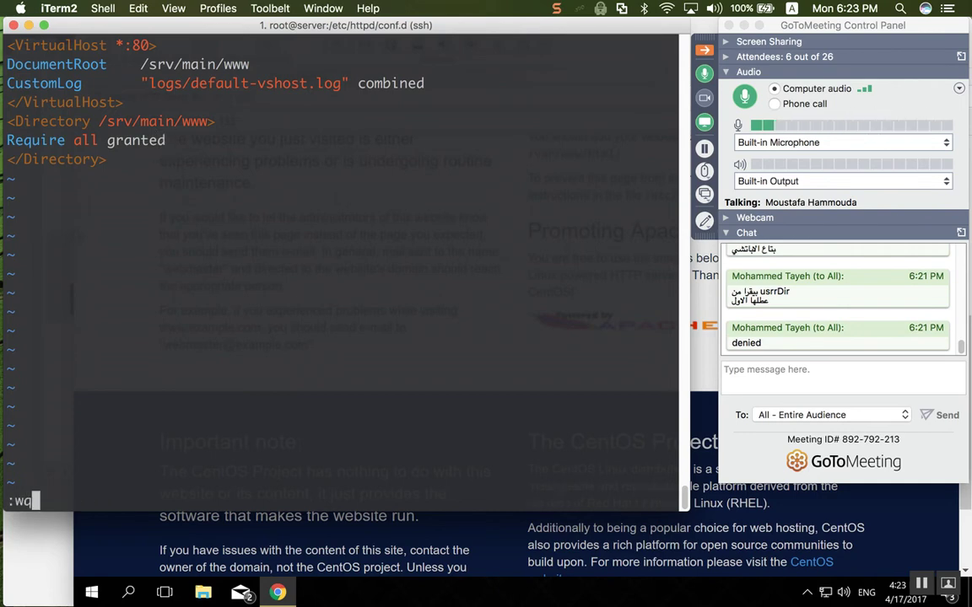
{"action": "key", "text": "Return"}
Restart Apache with service httpd restart to load the new Directory permissions.
{"action": "type", "text": "service htt"}
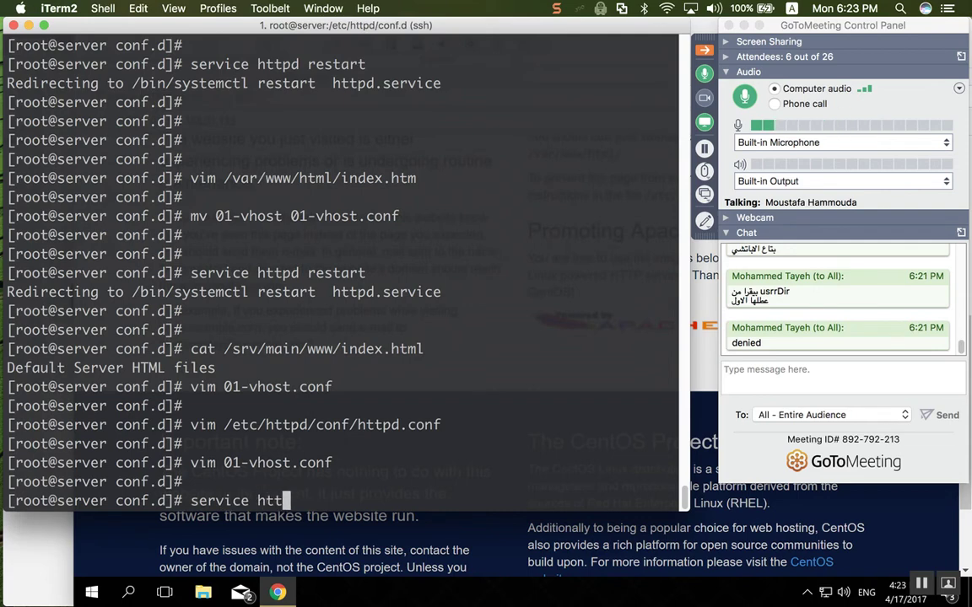
{"action": "type", "text": "pd restart"}
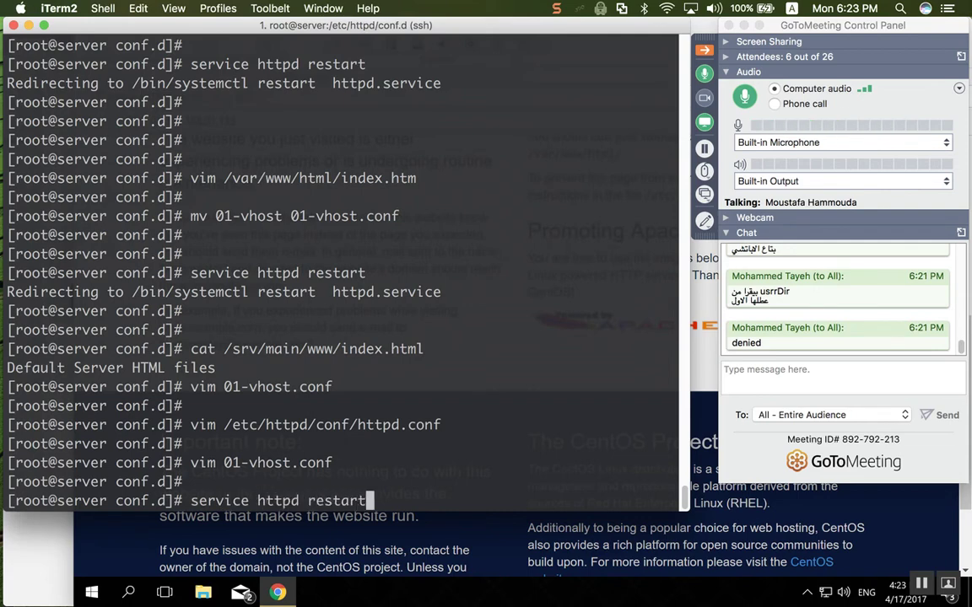
{"action": "key", "text": "Return"}
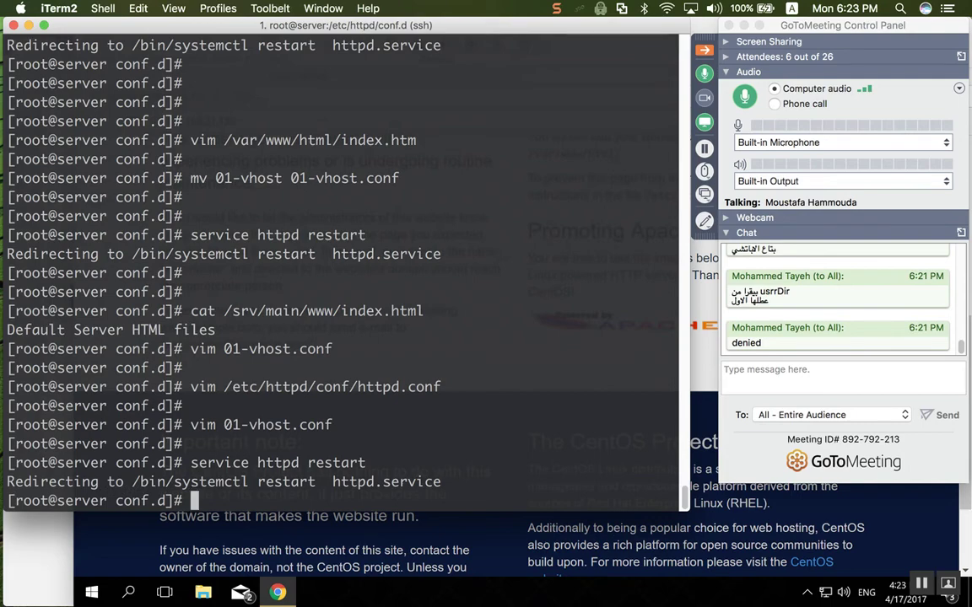
Switch to the Windows 10 virtual machine, reload 192.168.21.133 to check the served page, and return to the terminal.
{"action": "key", "text": "super+Tab"}
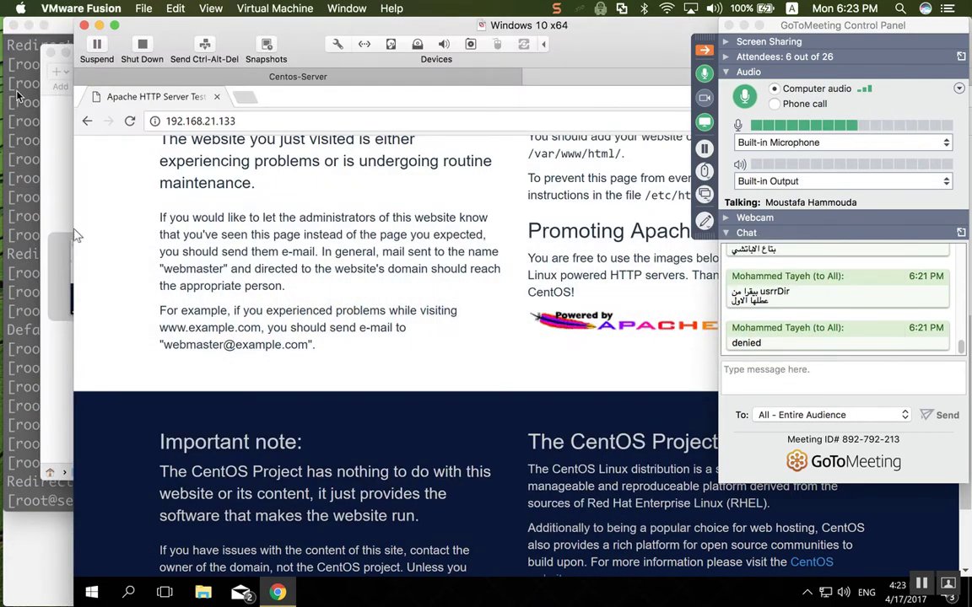
{"action": "left_click", "coordinate": [129, 121]}
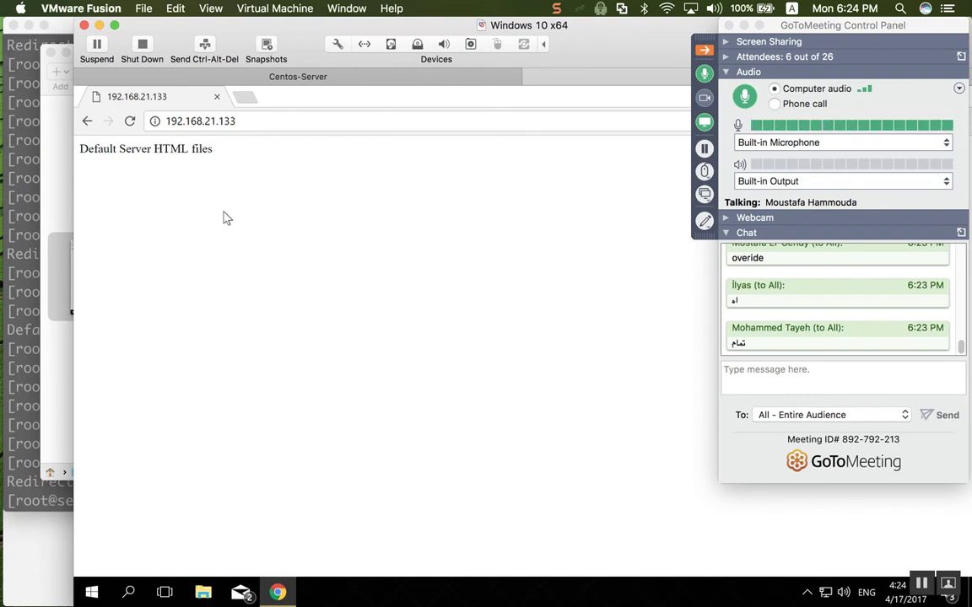
{"action": "left_click", "coordinate": [29, 268]}
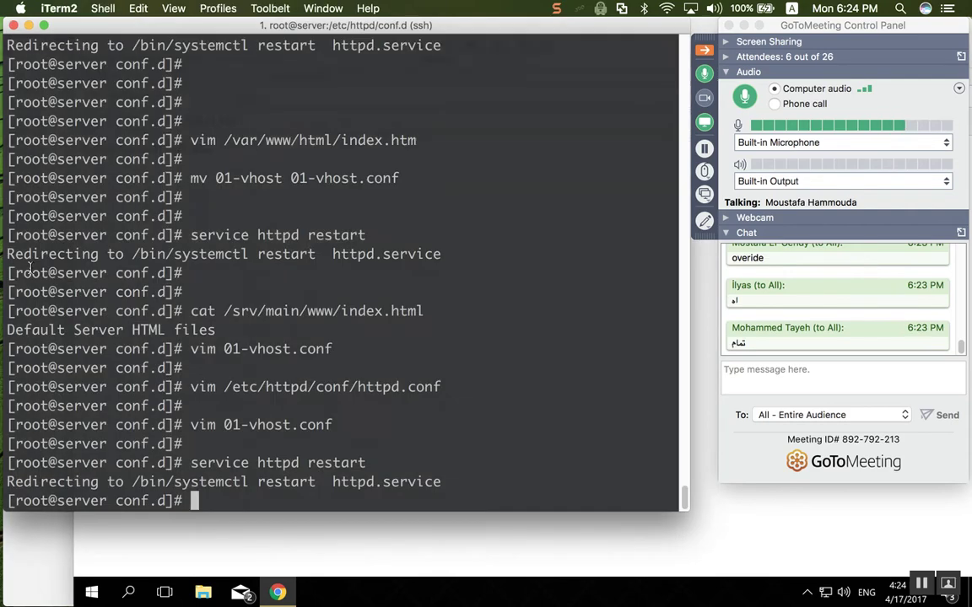
List the files in the conf.d directory.
{"action": "key", "text": "Return"}
{"action": "key", "text": "Return"}
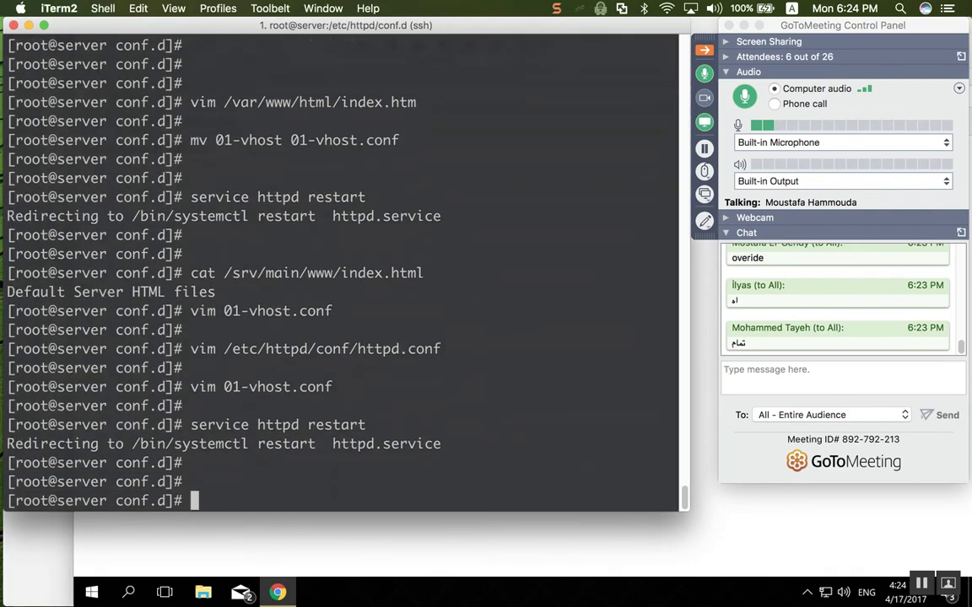
{"action": "type", "text": "ls"}
{"action": "key", "text": "Return"}
{"action": "key", "text": "Return"}
{"action": "key", "text": "Return"}
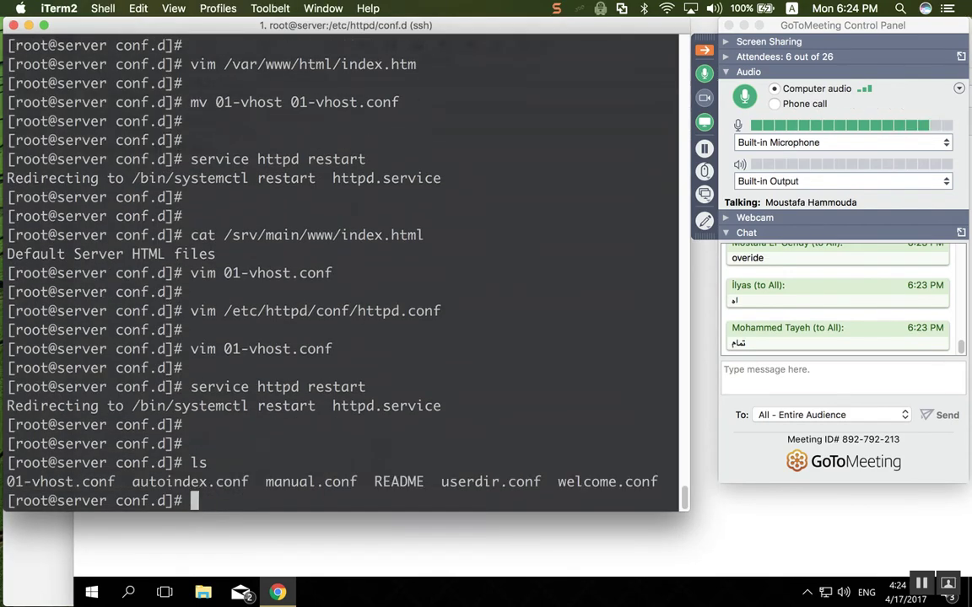
Copy 01-vhost.conf to a new file named 02-vhost.conf in the same directory.
{"action": "type", "text": "cp 0"}
{"action": "key", "text": "Tab"}
{"action": "type", "text": "02"}
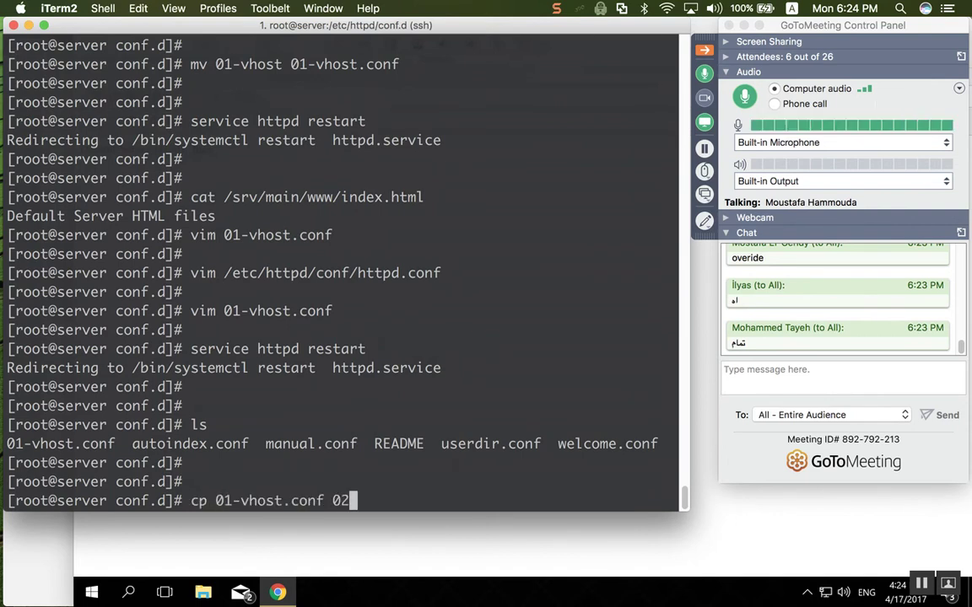
{"action": "key", "text": "BackSpace"}
{"action": "key", "text": "BackSpace"}
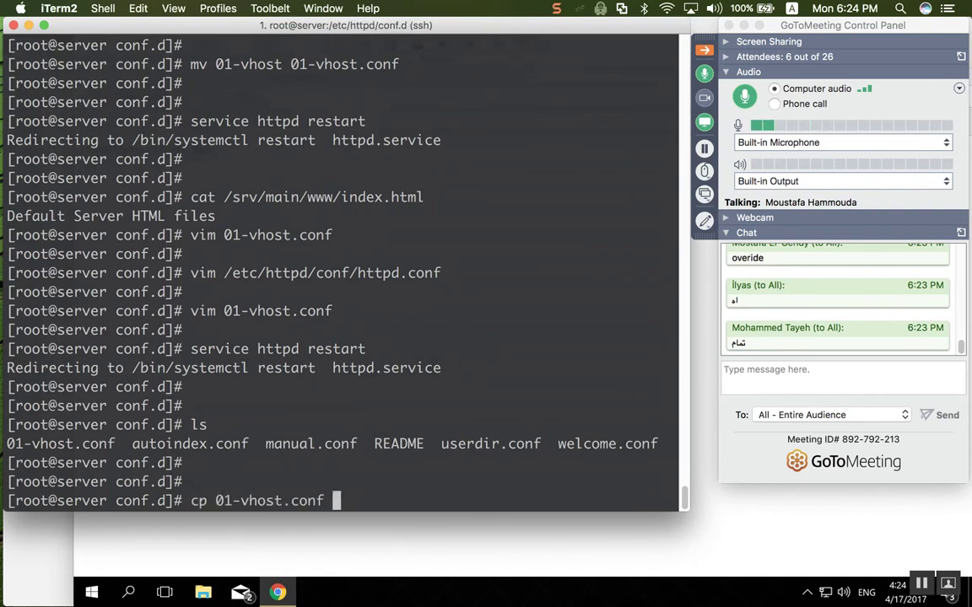
{"action": "type", "text": "01"}
{"action": "key", "text": "Tab"}
{"action": "key", "text": "Left"}
{"action": "key", "text": "Left"}
{"action": "key", "text": "Left"}
{"action": "key", "text": "Left"}
{"action": "key", "text": "Left"}
{"action": "key", "text": "Left"}
{"action": "key", "text": "Left"}
{"action": "key", "text": "Left"}
{"action": "key", "text": "Left"}
{"action": "key", "text": "Left"}
{"action": "key", "text": "Left"}
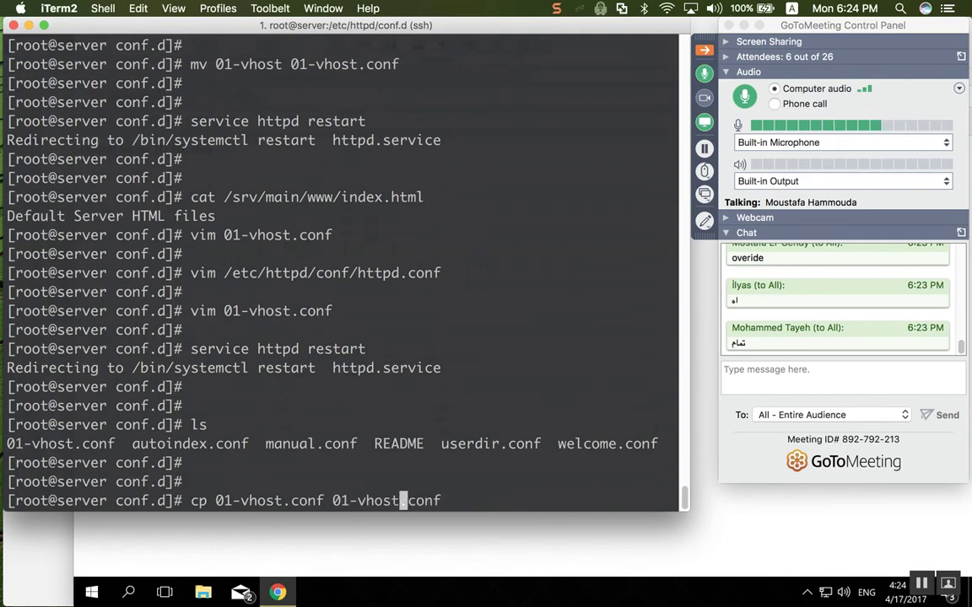
{"action": "key", "text": "BackSpace"}
{"action": "type", "text": "2"}
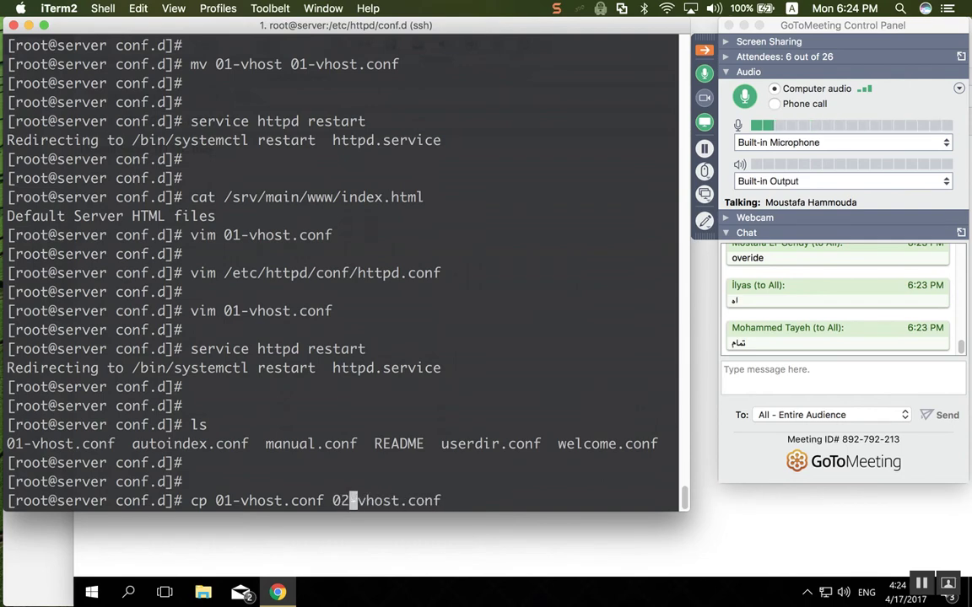
{"action": "key", "text": "Return"}
{"action": "key", "text": "Return"}
{"action": "key", "text": "Return"}
Open 02-vhost.conf for editing in vim.
{"action": "type", "text": "vim 02"}
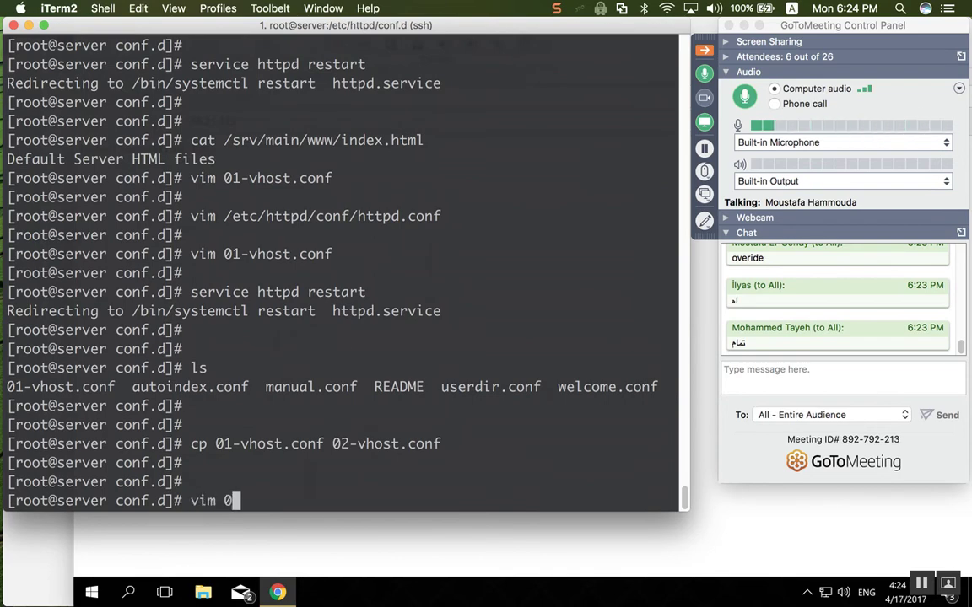
{"action": "key", "text": "Tab"}
{"action": "key", "text": "Return"}
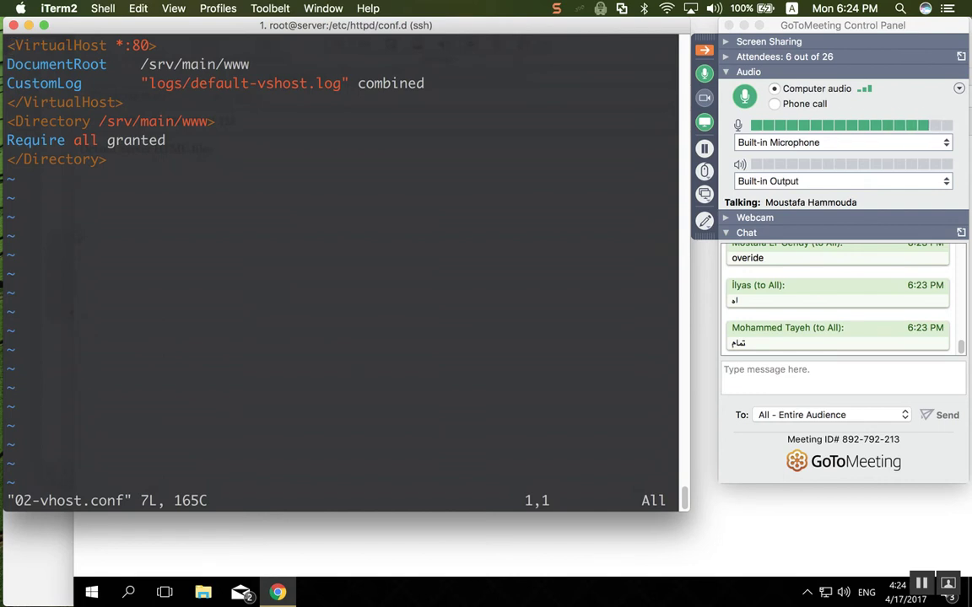
{"action": "key", "text": "Down"}
{"action": "key", "text": "Down"}
{"action": "key", "text": "Up"}
{"action": "key", "text": "Right"}
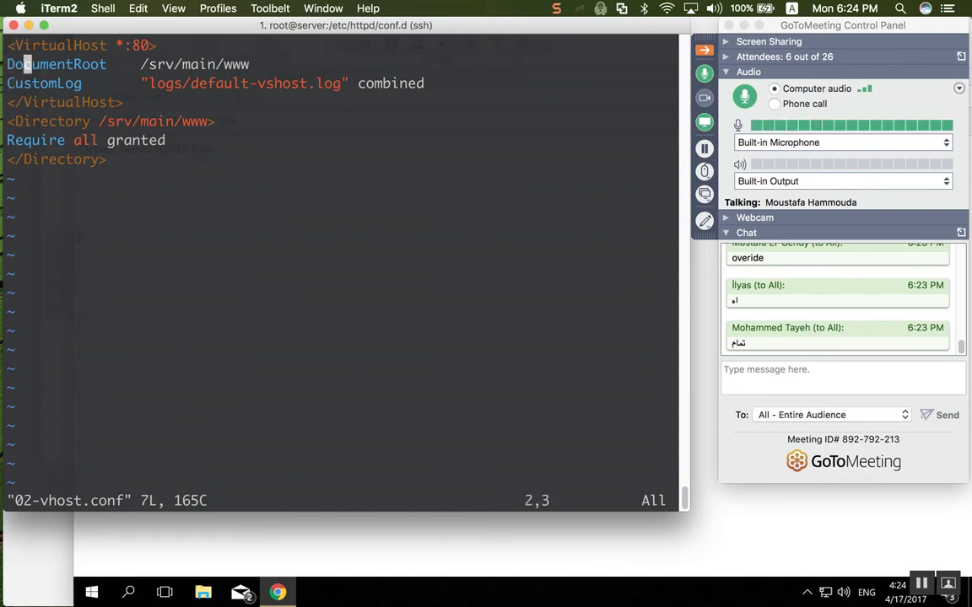
{"action": "key", "text": "Right"}
{"action": "key", "text": "Right"}
{"action": "key", "text": "Right"}
{"action": "key", "text": "Right"}
{"action": "key", "text": "Right"}
{"action": "key", "text": "Right"}
{"action": "key", "text": "Right"}
{"action": "key", "text": "Right"}
{"action": "key", "text": "Right"}
{"action": "key", "text": "Right"}
{"action": "key", "text": "Right"}
{"action": "key", "text": "Right"}
{"action": "key", "text": "Right"}
{"action": "key", "text": "Right"}
{"action": "key", "text": "Right"}
{"action": "key", "text": "Right"}
{"action": "key", "text": "Right"}
{"action": "key", "text": "Right"}
{"action": "key", "text": "Right"}
{"action": "key", "text": "Right"}
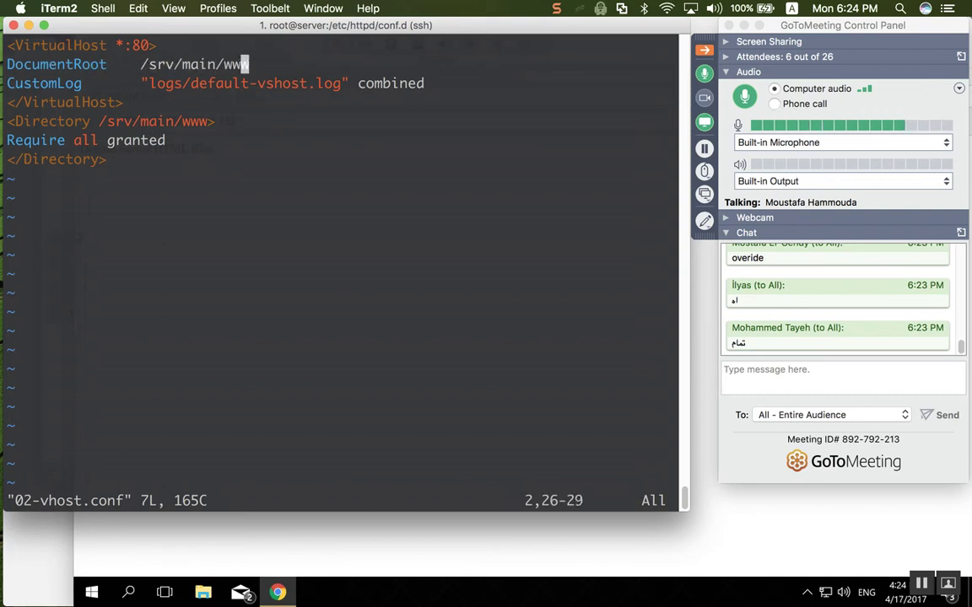
{"action": "key", "text": "i"}
{"action": "key", "text": "Right"}
{"action": "key", "text": "BackSpace"}
{"action": "key", "text": "BackSpace"}
{"action": "key", "text": "BackSpace"}
{"action": "key", "text": "BackSpace"}
{"action": "key", "text": "BackSpace"}
{"action": "key", "text": "BackSpace"}
{"action": "key", "text": "BackSpace"}
{"action": "key", "text": "BackSpace"}
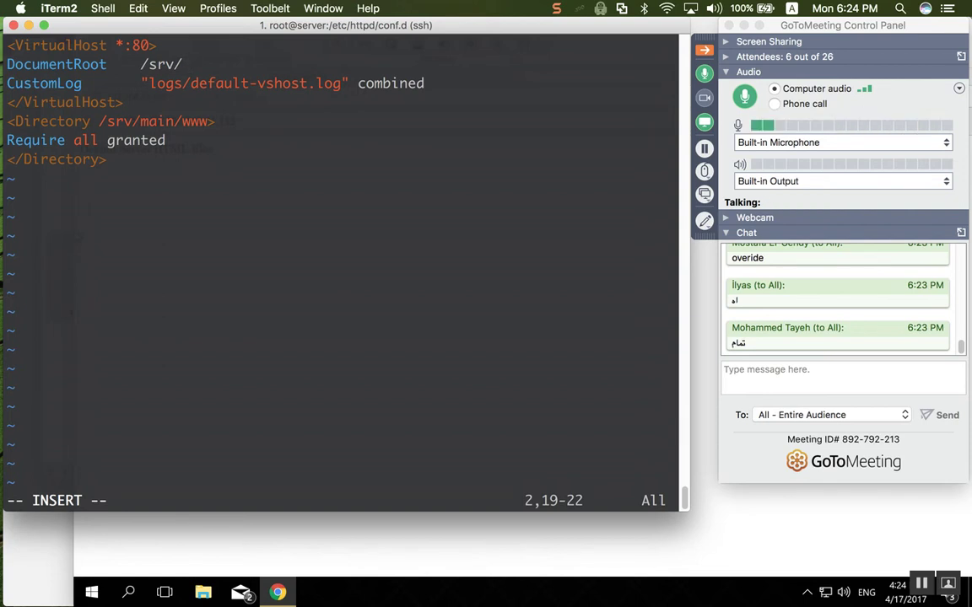
{"action": "type", "text": "www.za3bola.com"}
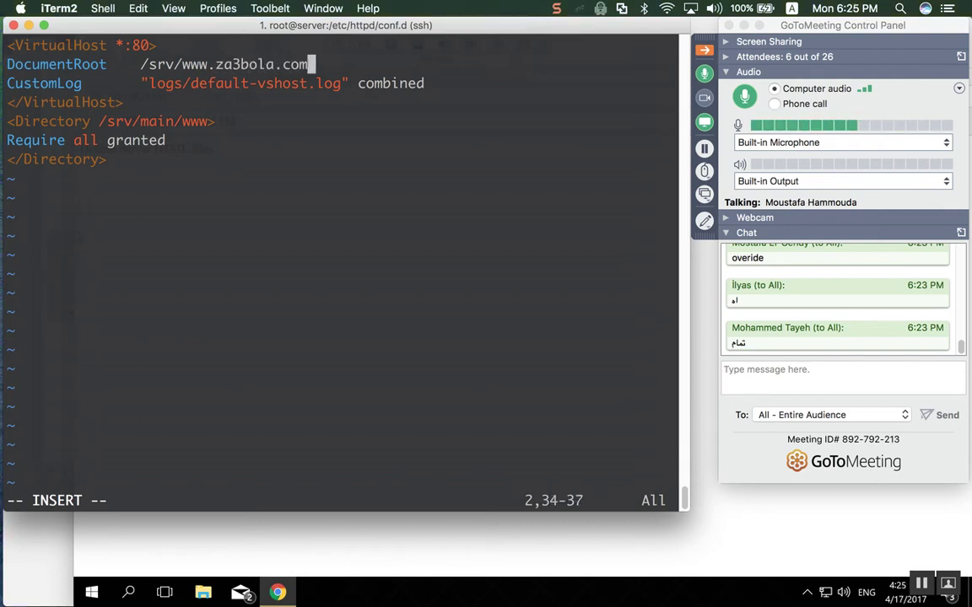
{"action": "type", "text": "/"}
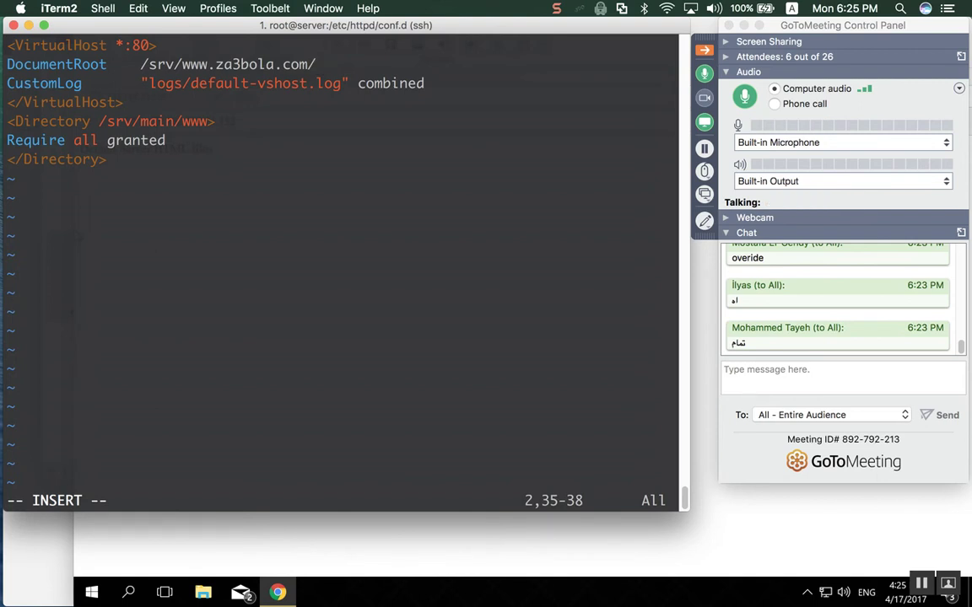
{"action": "type", "text": "www"}
Change the CustomLog file to logs/za3bola-vhost.log, keeping the combined format.
{"action": "key", "text": "Down"}
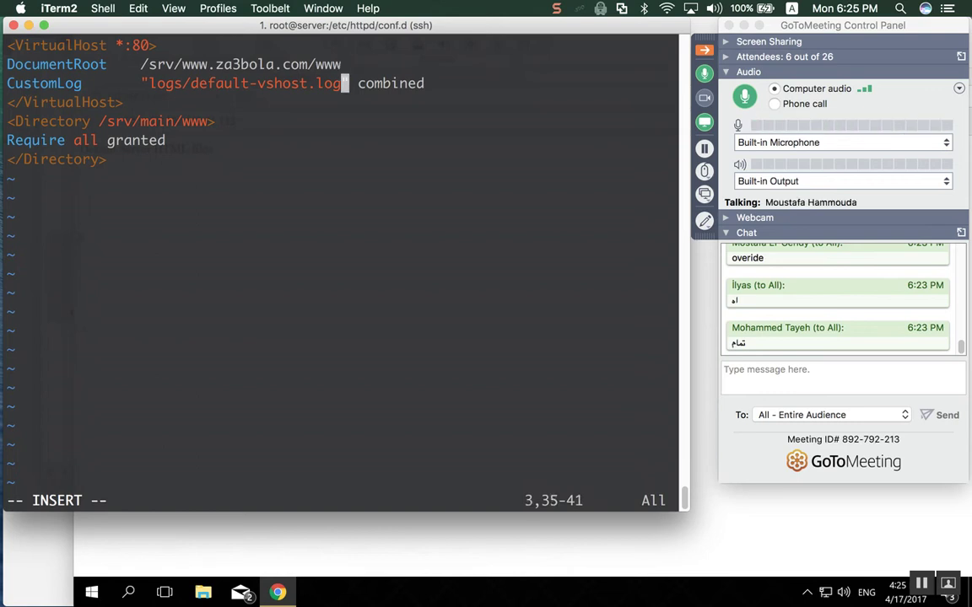
{"action": "key", "text": "Left"}
{"action": "key", "text": "Left"}
{"action": "key", "text": "Left"}
{"action": "key", "text": "Left"}
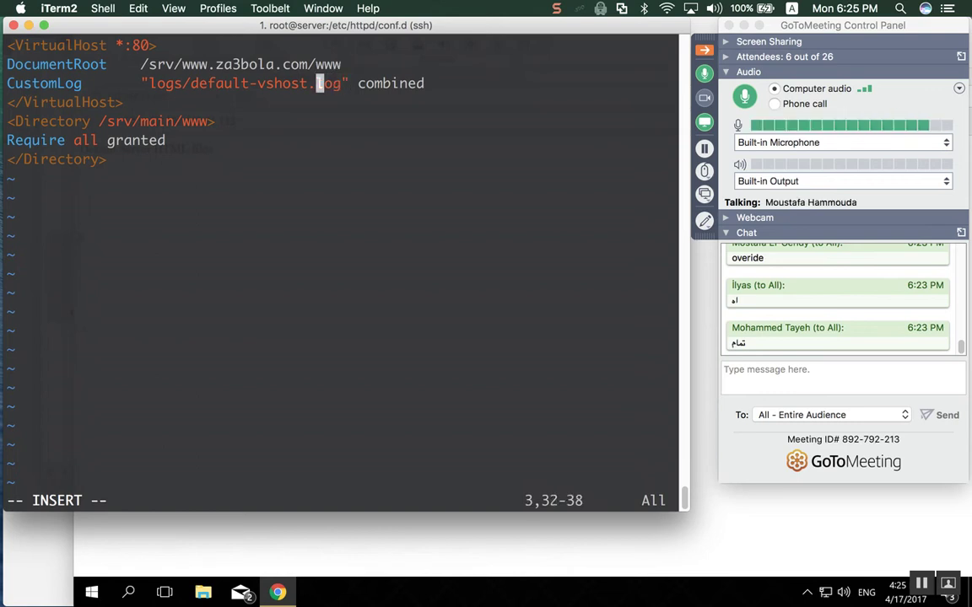
{"action": "key", "text": "BackSpace"}
{"action": "key", "text": "BackSpace"}
{"action": "key", "text": "BackSpace"}
{"action": "key", "text": "BackSpace"}
{"action": "key", "text": "BackSpace"}
{"action": "key", "text": "BackSpace"}
{"action": "key", "text": "BackSpace"}
{"action": "key", "text": "BackSpace"}
{"action": "key", "text": "BackSpace"}
{"action": "key", "text": "BackSpace"}
{"action": "key", "text": "BackSpace"}
{"action": "key", "text": "BackSpace"}
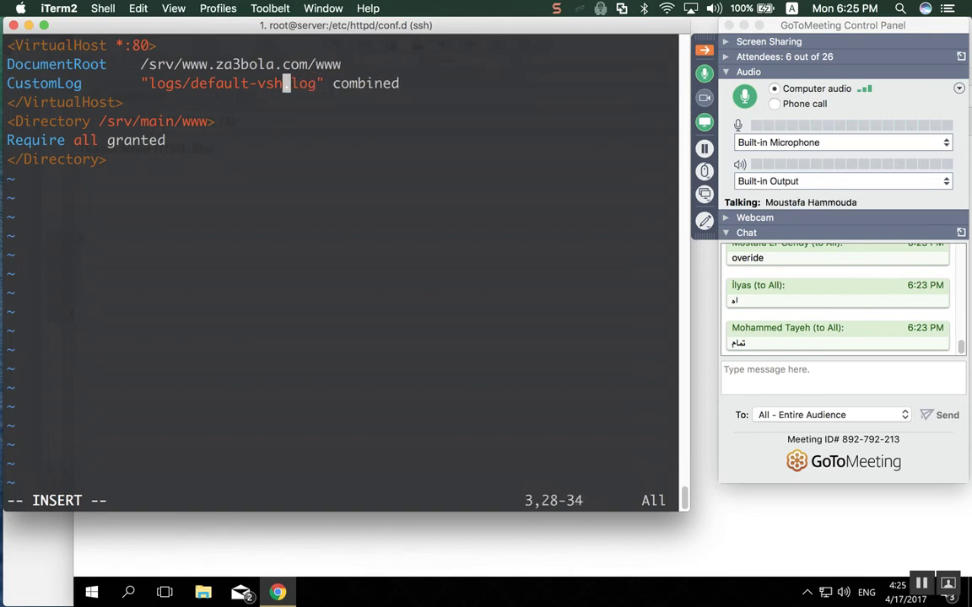
{"action": "key", "text": "BackSpace"}
{"action": "key", "text": "BackSpace"}
{"action": "type", "text": "za3"}
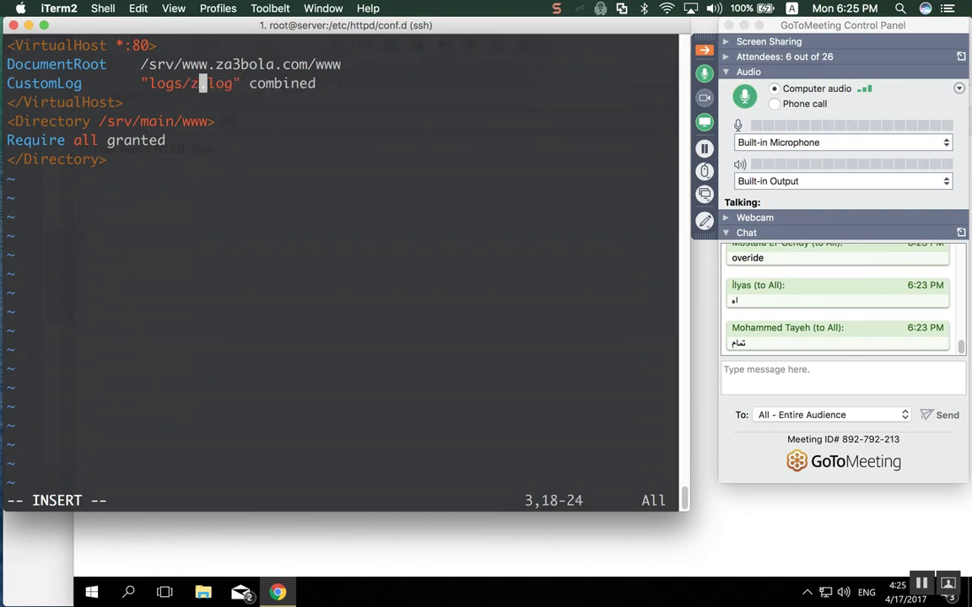
{"action": "type", "text": "bola-vh"}
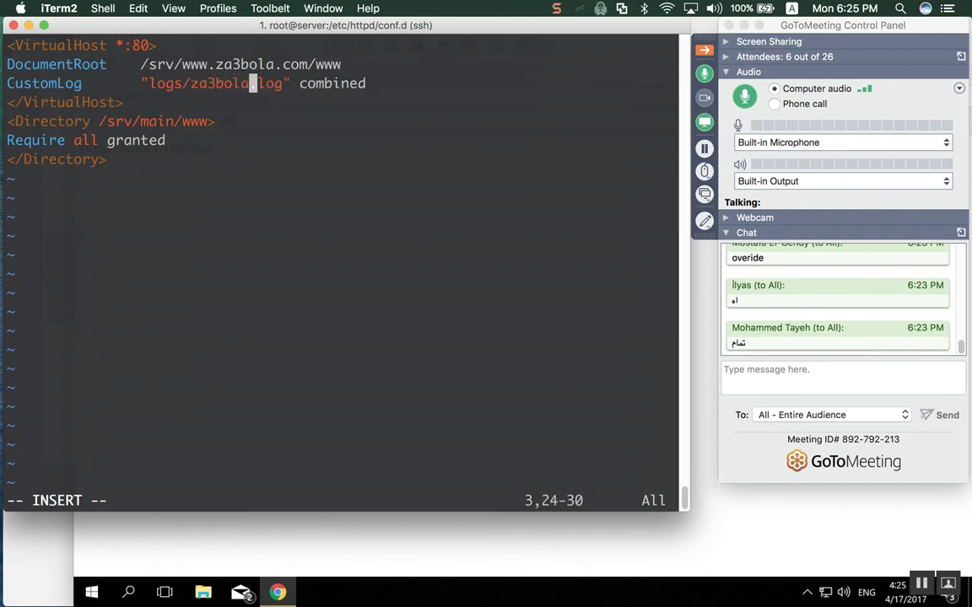
{"action": "type", "text": "ost"}
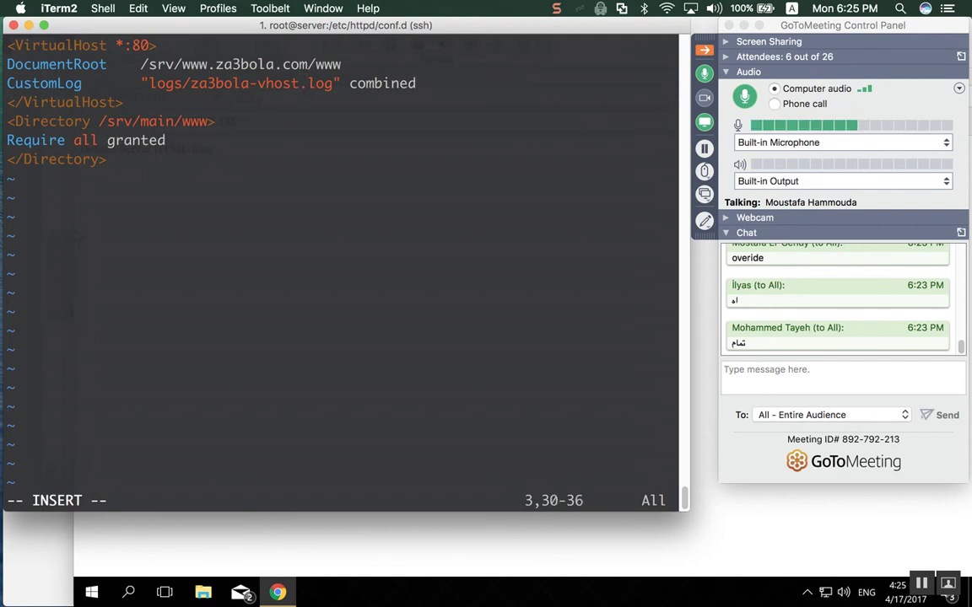
{"action": "key", "text": "Down"}
{"action": "key", "text": "Down"}
{"action": "key", "text": "Left"}
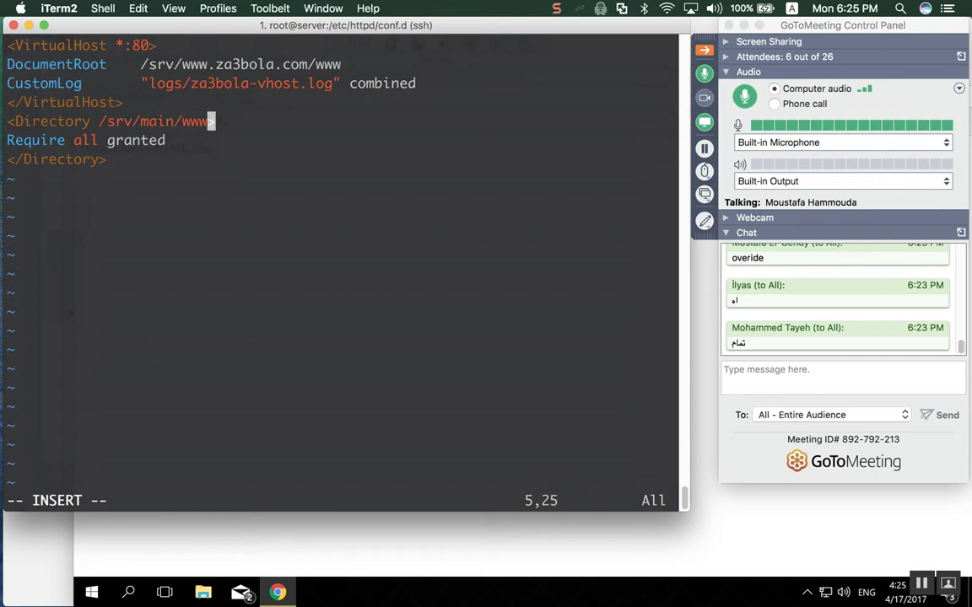
{"action": "key", "text": "BackSpace"}
{"action": "key", "text": "BackSpace"}
{"action": "key", "text": "BackSpace"}
{"action": "key", "text": "BackSpace"}
{"action": "key", "text": "BackSpace"}
{"action": "key", "text": "BackSpace"}
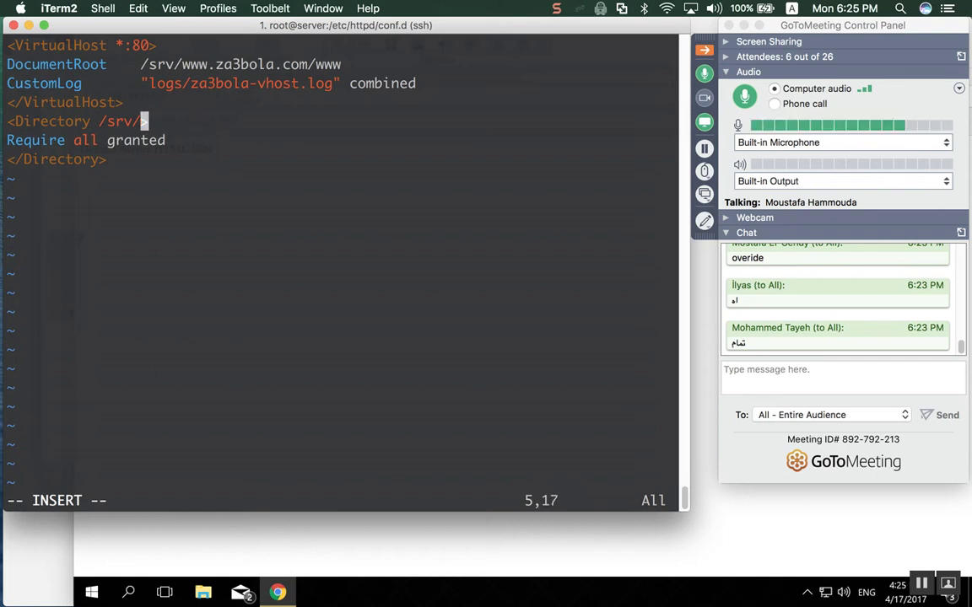
{"action": "type", "text": "www"}
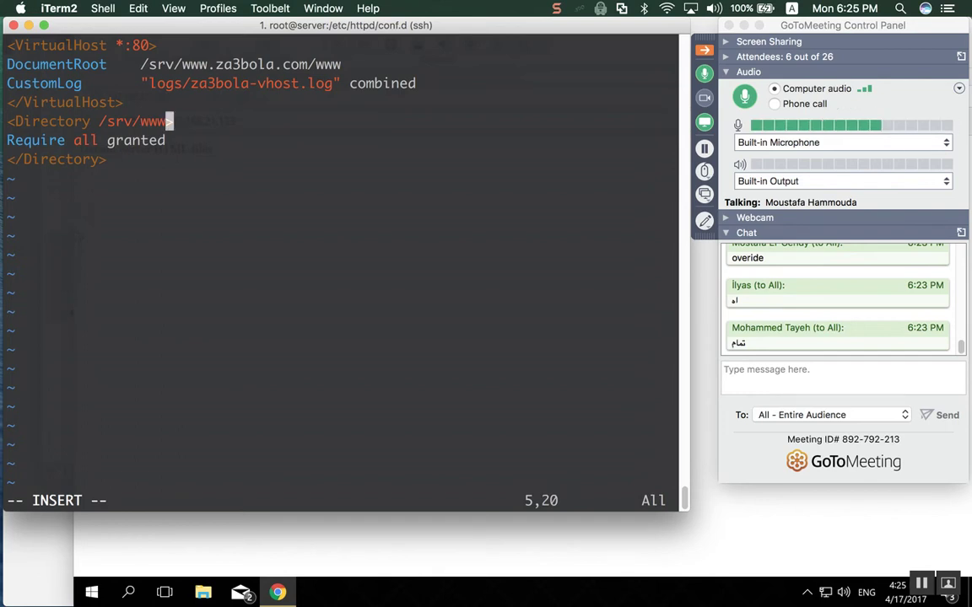
{"action": "type", "text": ".za"}
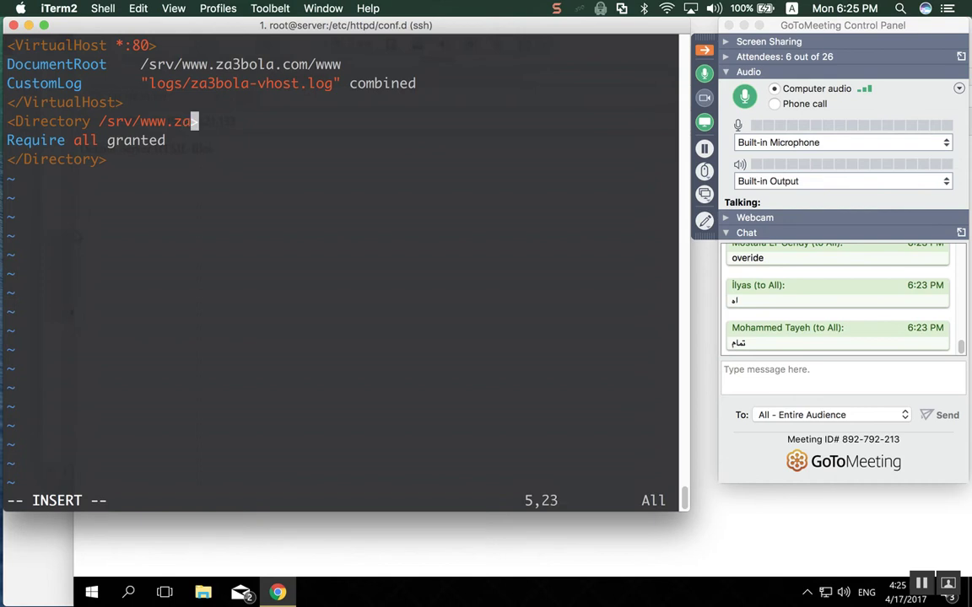
{"action": "type", "text": "3bol"}
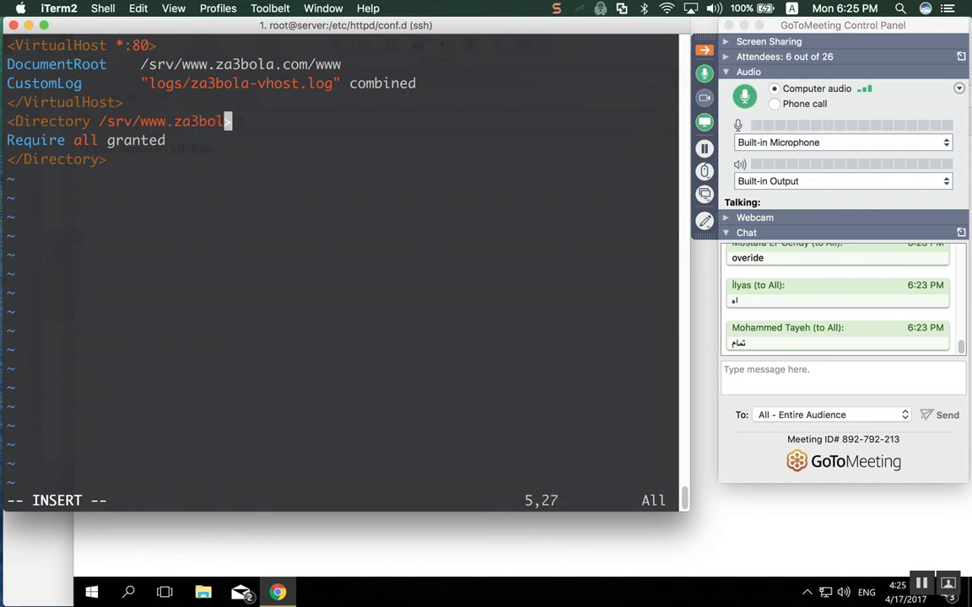
{"action": "type", "text": "a.co"}
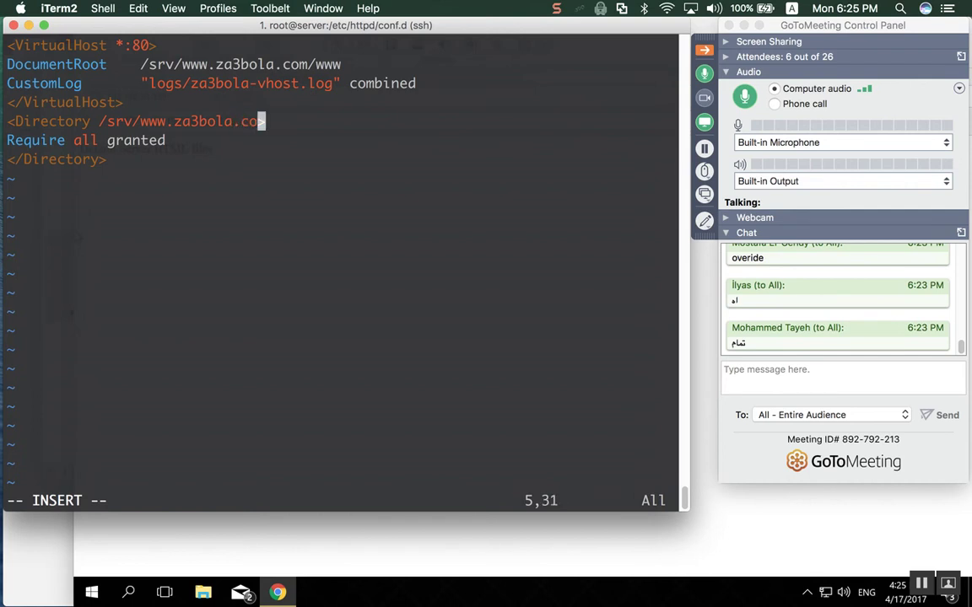
{"action": "type", "text": "m/www"}
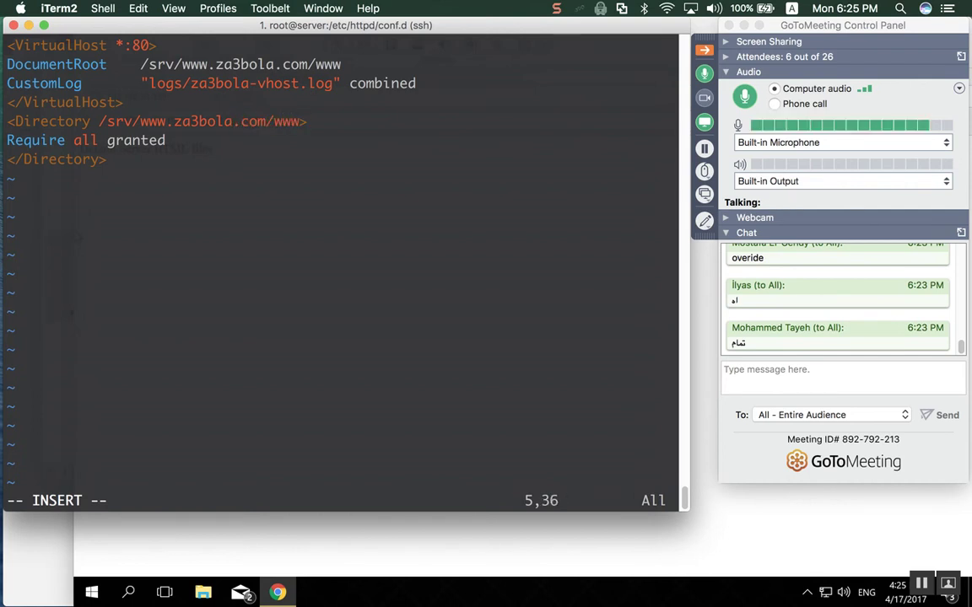
{"action": "key", "text": "Up"}
{"action": "key", "text": "Up"}
{"action": "key", "text": "Up"}
{"action": "key", "text": "Down"}
{"action": "key", "text": "Right"}
{"action": "key", "text": "Up"}
{"action": "key", "text": "Right"}
{"action": "key", "text": "Right"}
{"action": "key", "text": "Right"}
{"action": "key", "text": "Right"}
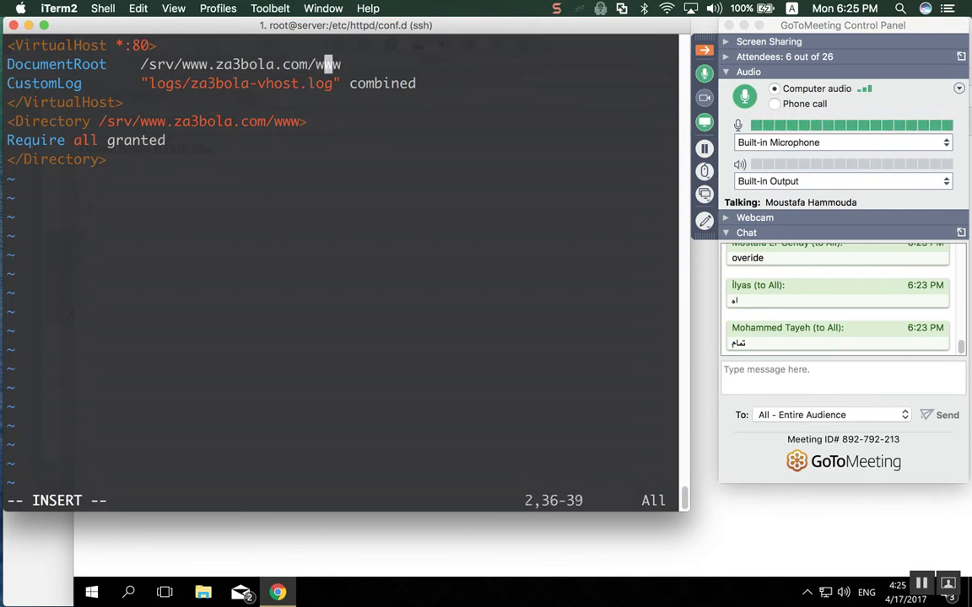
{"action": "key", "text": "Up"}
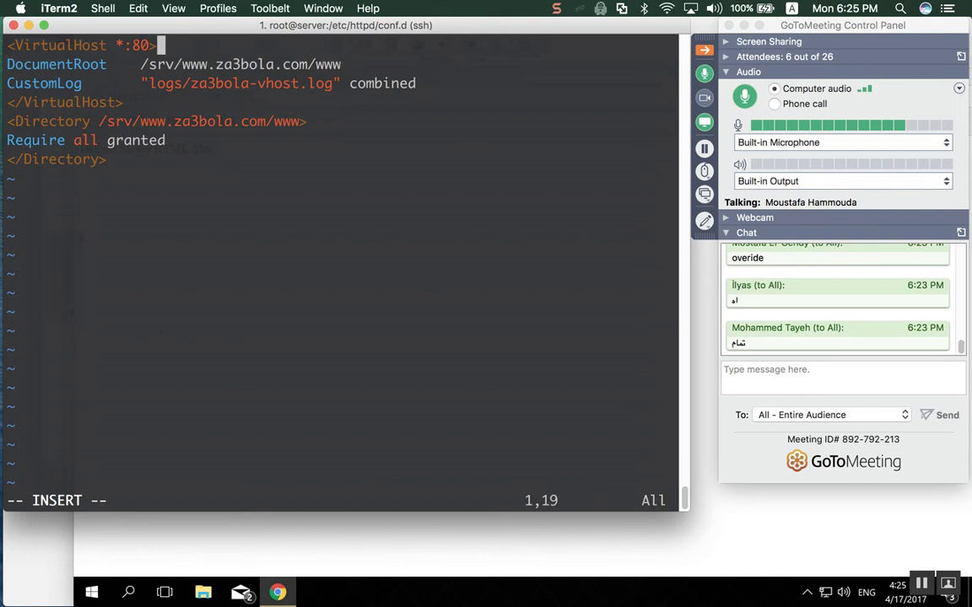
{"action": "key", "text": "Return"}
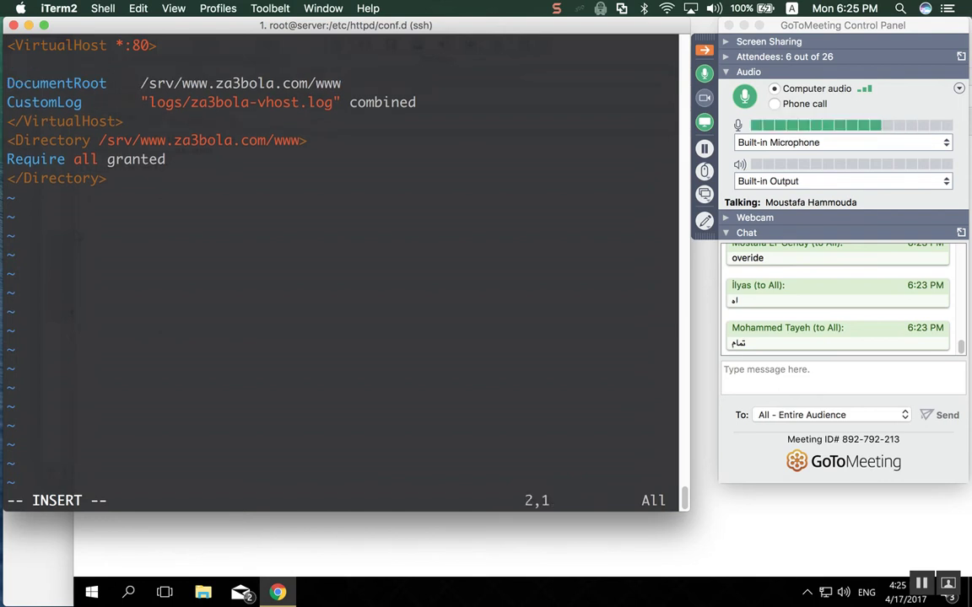
{"action": "type", "text": "Serv"}
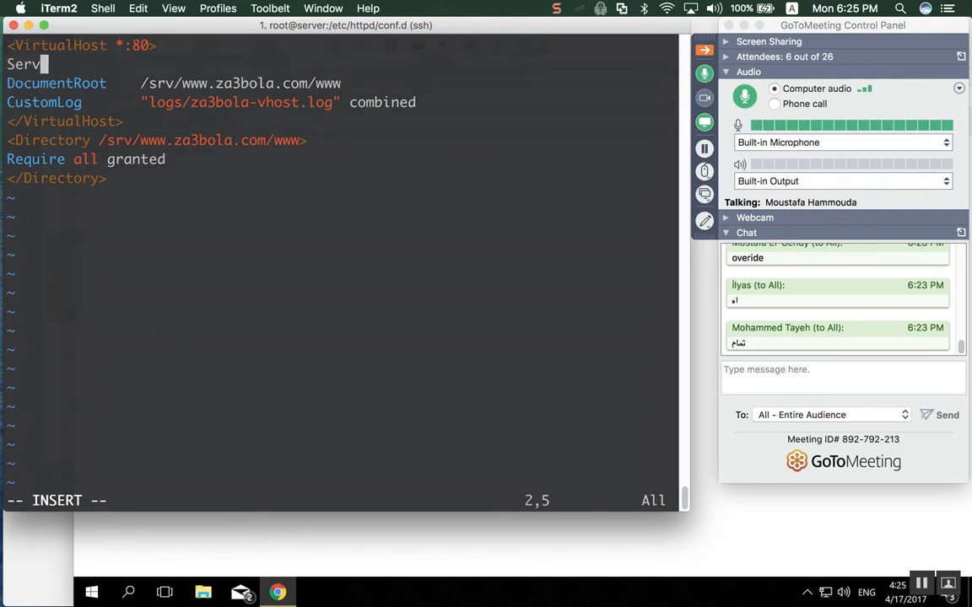
{"action": "type", "text": "erName"}
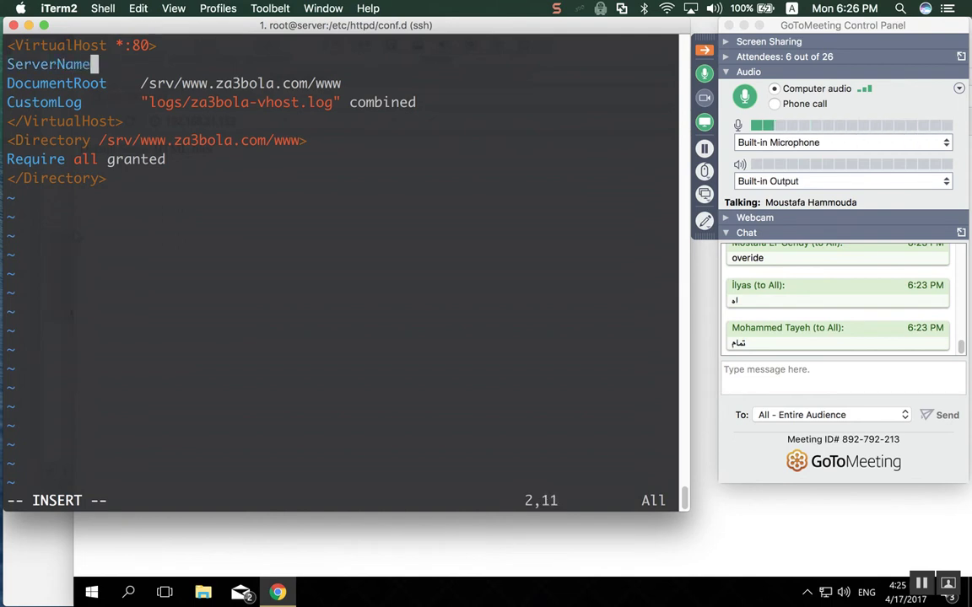
{"action": "key", "text": "Tab"}
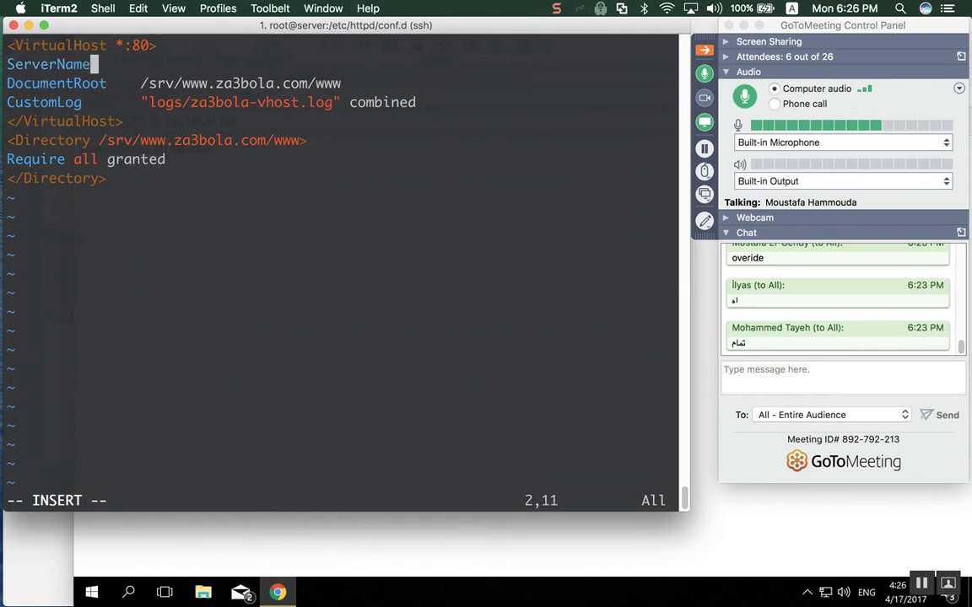
{"action": "type", "text": "www"}
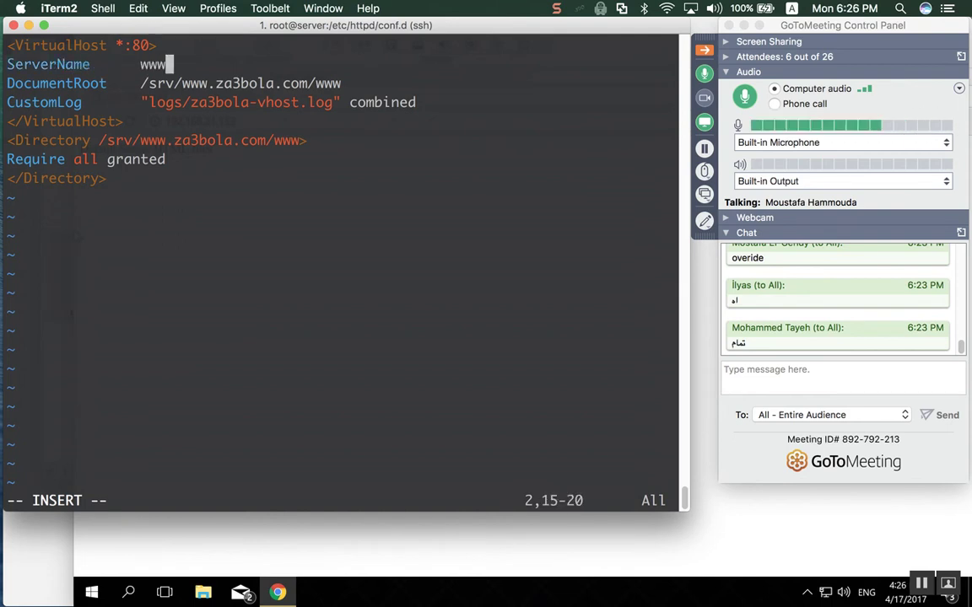
{"action": "type", "text": ".za3"}
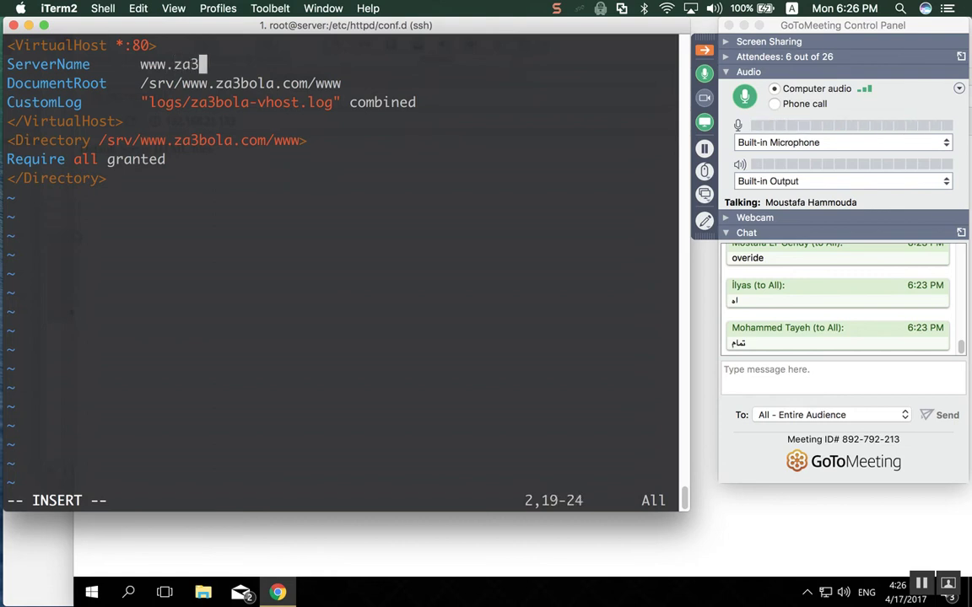
{"action": "type", "text": "bola.com"}
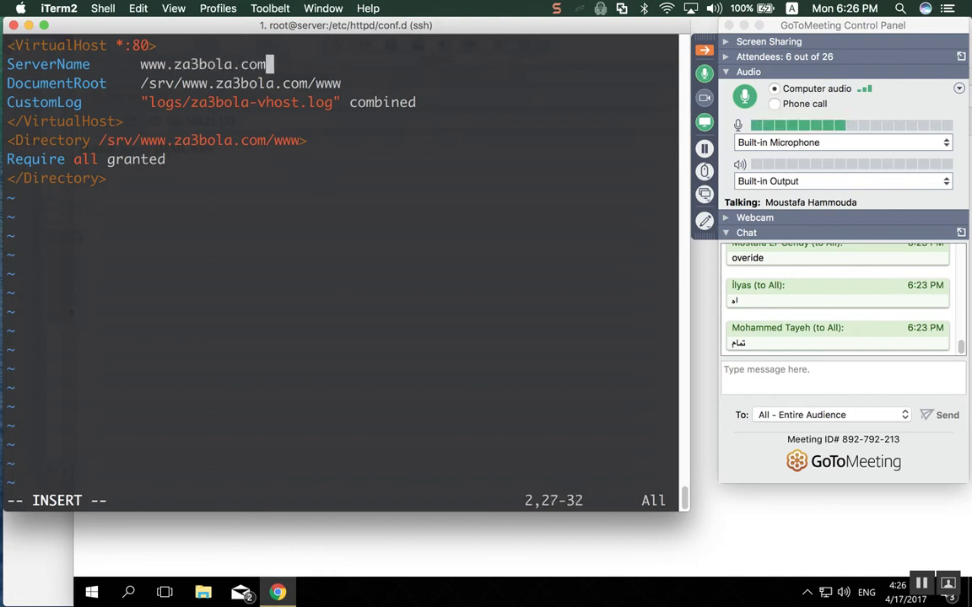
Add a ServerAlias directive with the value za3bola.com directly below the ServerName line.
{"action": "key", "text": "Return"}
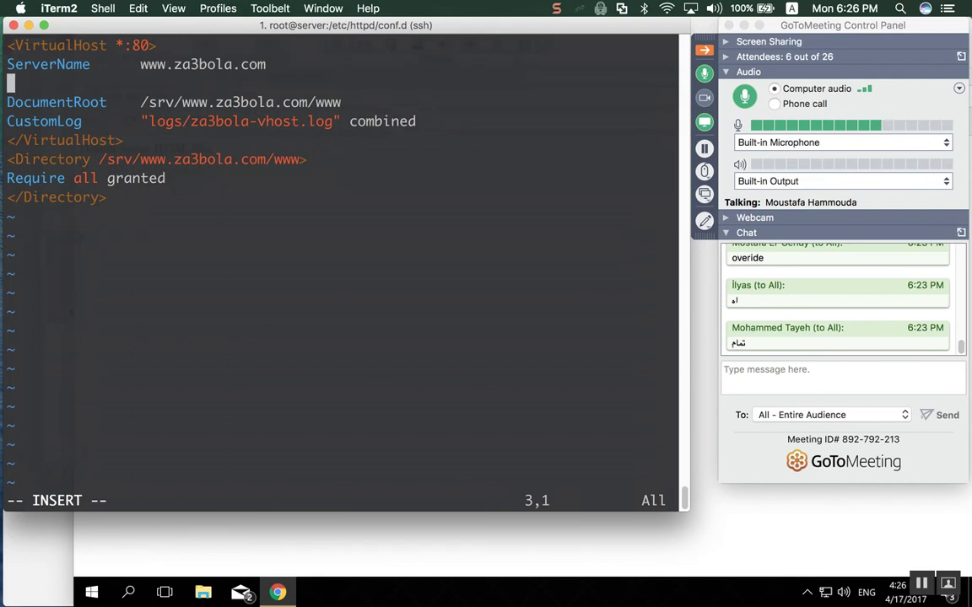
{"action": "type", "text": "ServerAlias"}
{"action": "key", "text": "Tab"}
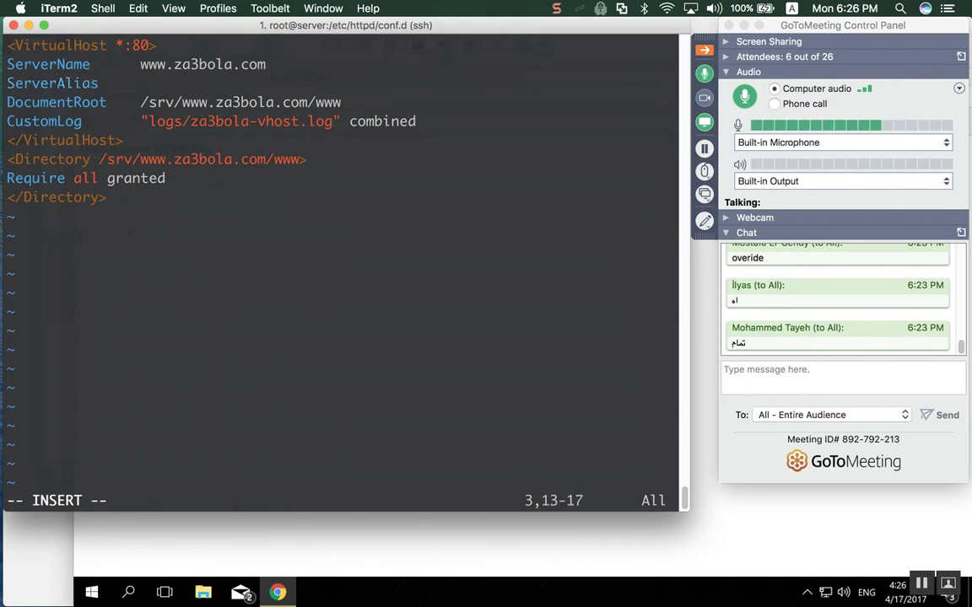
{"action": "type", "text": "za3bo"}
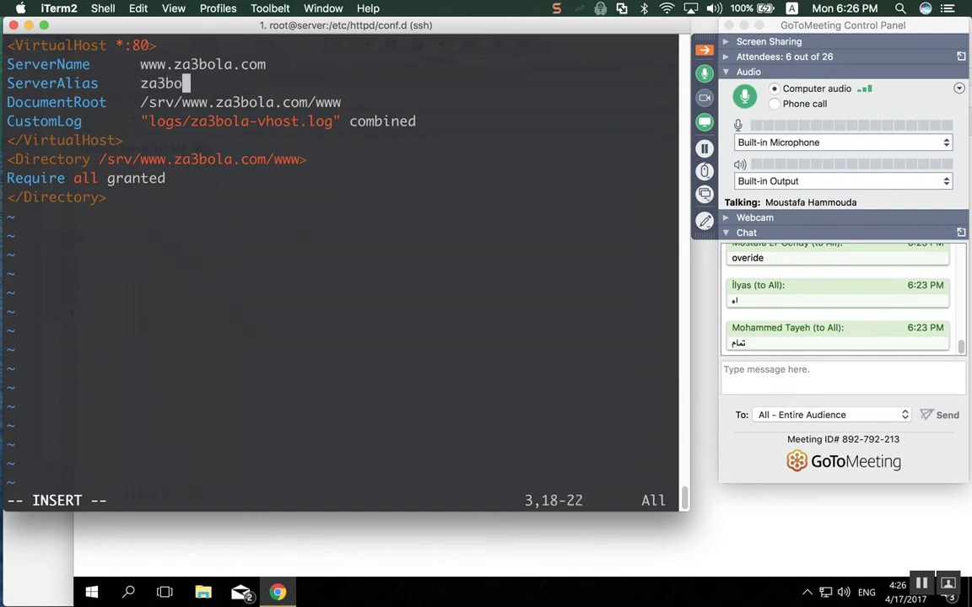
{"action": "type", "text": "ls.com"}
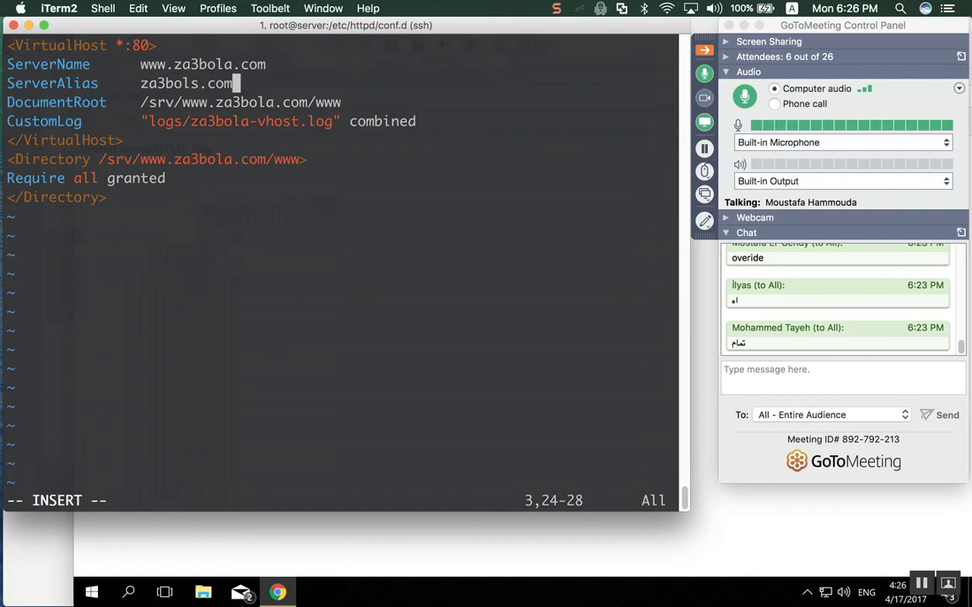
{"action": "key", "text": "Left"}
{"action": "key", "text": "Left"}
{"action": "key", "text": "Left"}
{"action": "key", "text": "Left"}
{"action": "key", "text": "Left"}
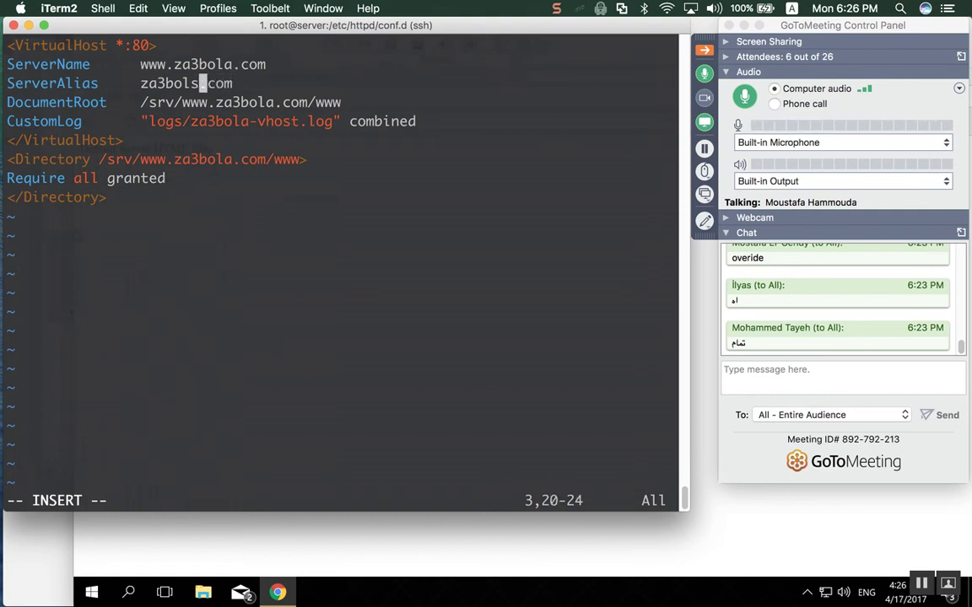
{"action": "key", "text": "Delete"}
{"action": "type", "text": "a"}
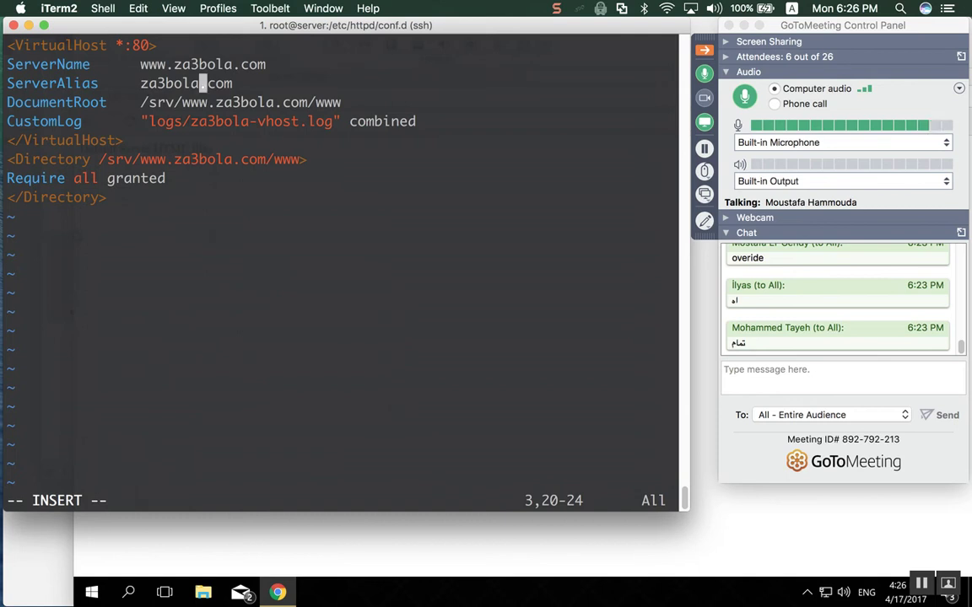
{"action": "left_click_drag", "start_coordinate": [98, 159], "coordinate": [226, 172]}
{"action": "left_click", "coordinate": [293, 169]}
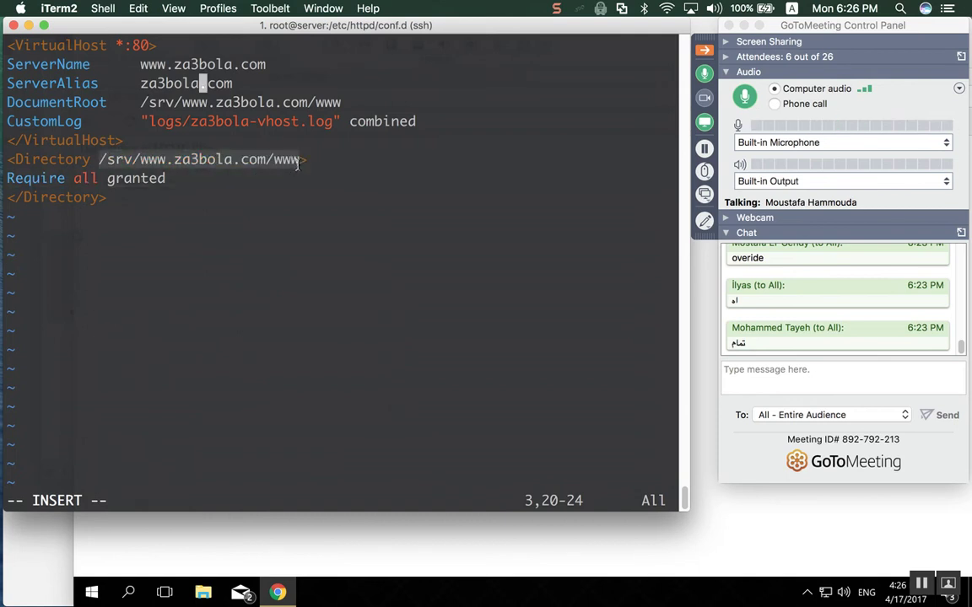
{"action": "key", "text": "Escape"}
{"action": "type", "text": ":wq"}
{"action": "key", "text": "Return"}
{"action": "key", "text": "Return"}
{"action": "type", "text": "vim"}
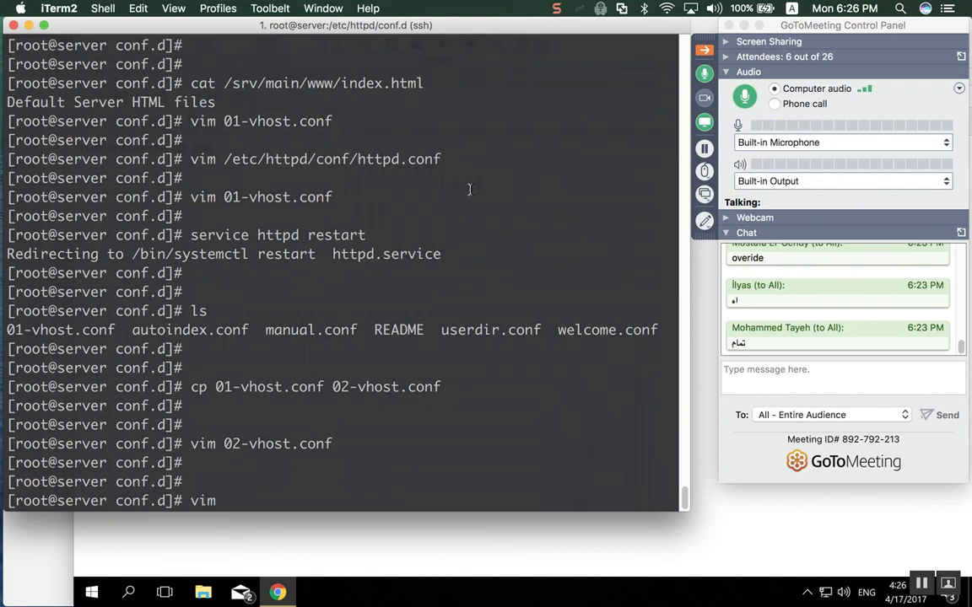
{"action": "type", "text": "/srv/www.za3bola.com/www"}
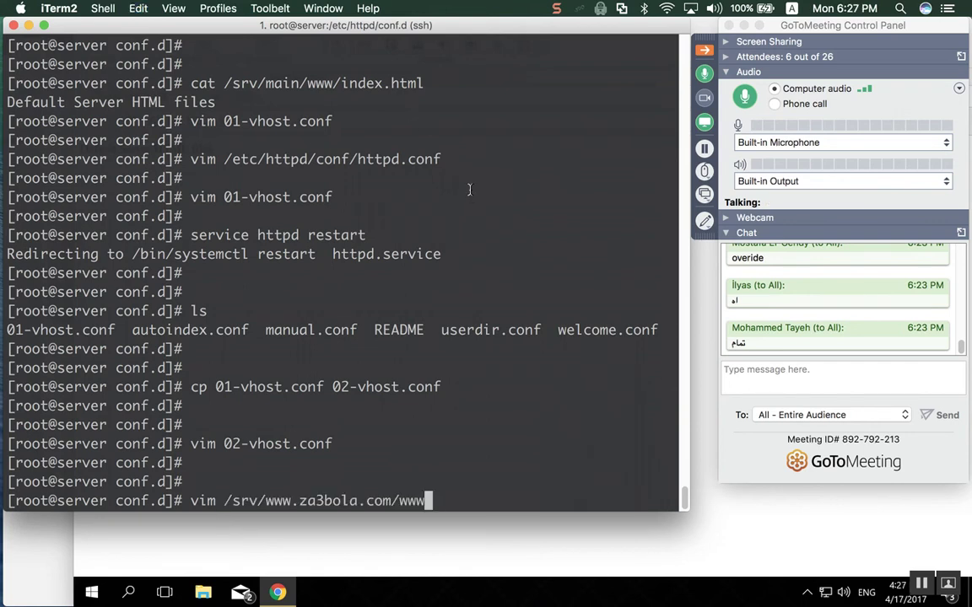
{"action": "type", "text": "/index.html"}
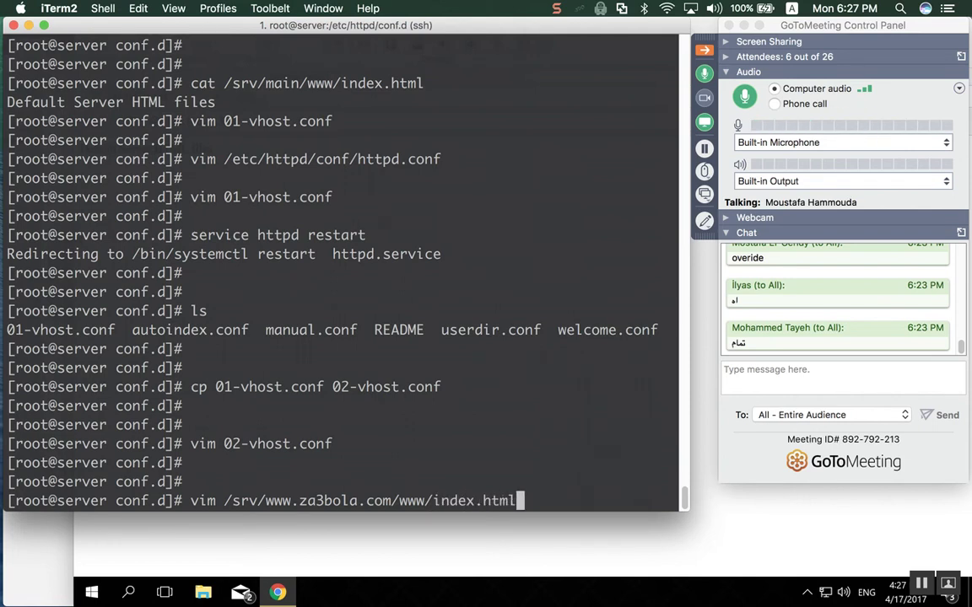
{"action": "key", "text": "Return"}
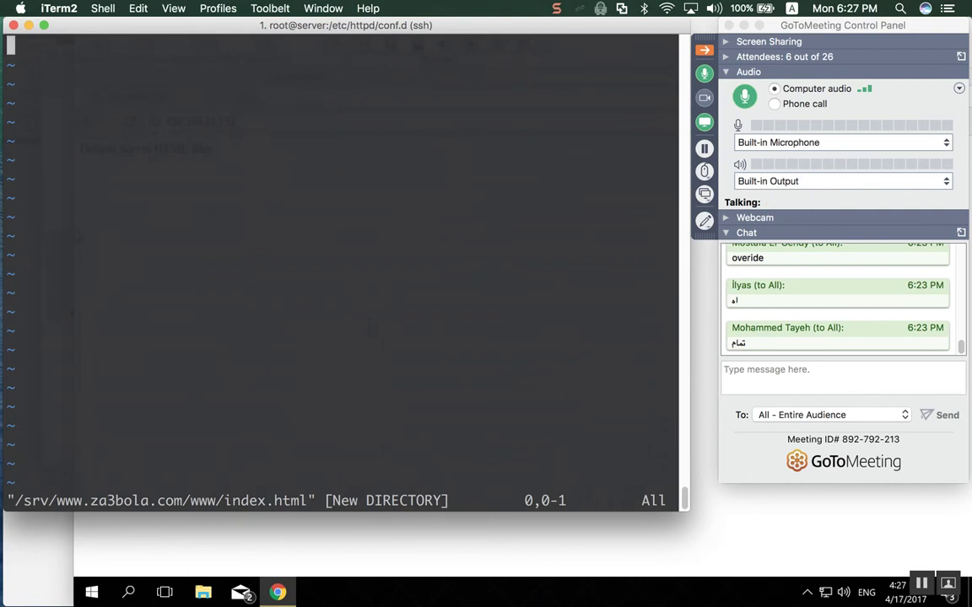
{"action": "type", "text": ":q!"}
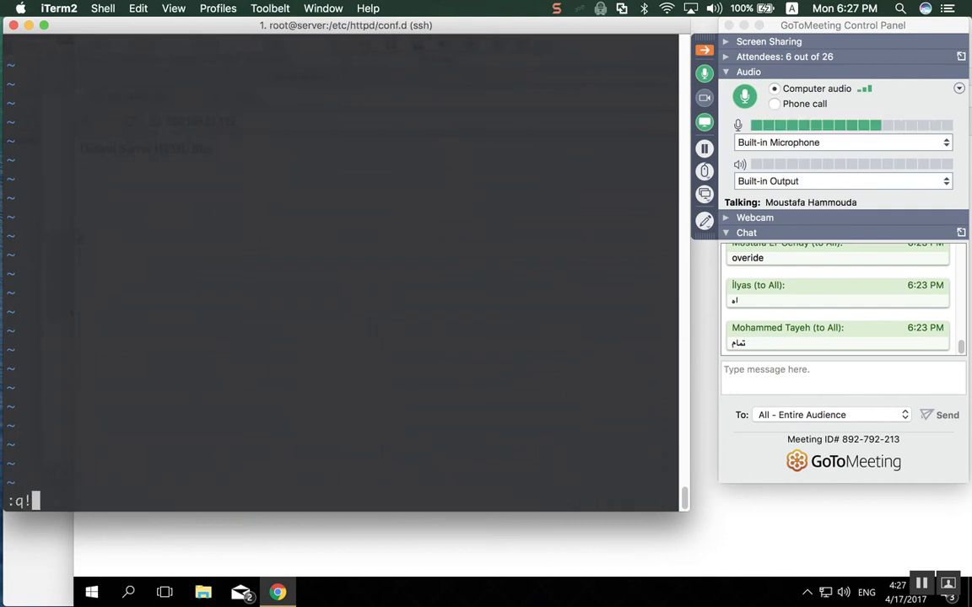
{"action": "key", "text": "Return"}
{"action": "key", "text": "Return"}
{"action": "key", "text": "Return"}
{"action": "key", "text": "Return"}
{"action": "type", "text": "mkdir"}
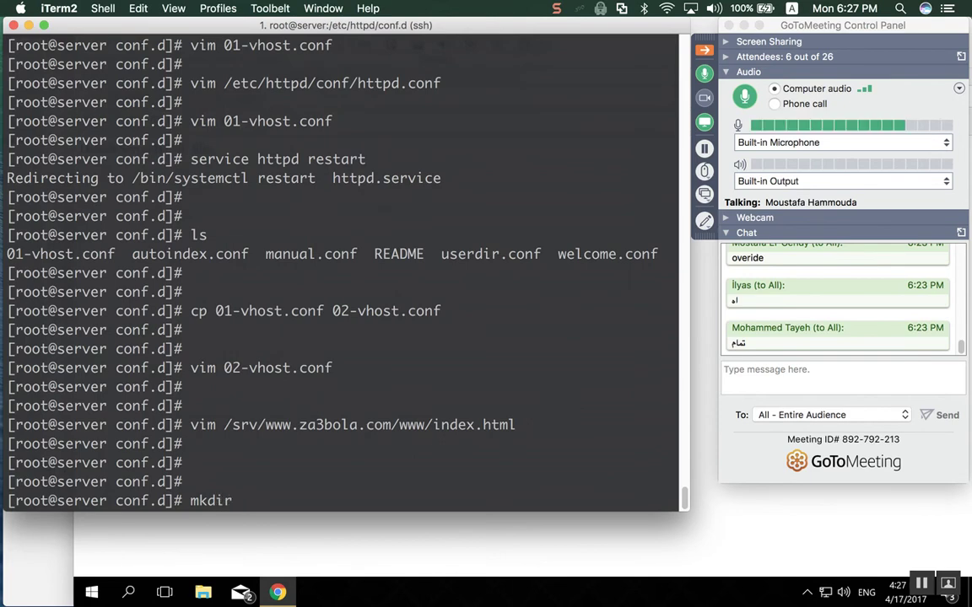
{"action": "type", "text": "/srv/www.za3bola.com/www"}
{"action": "key", "text": "Return"}
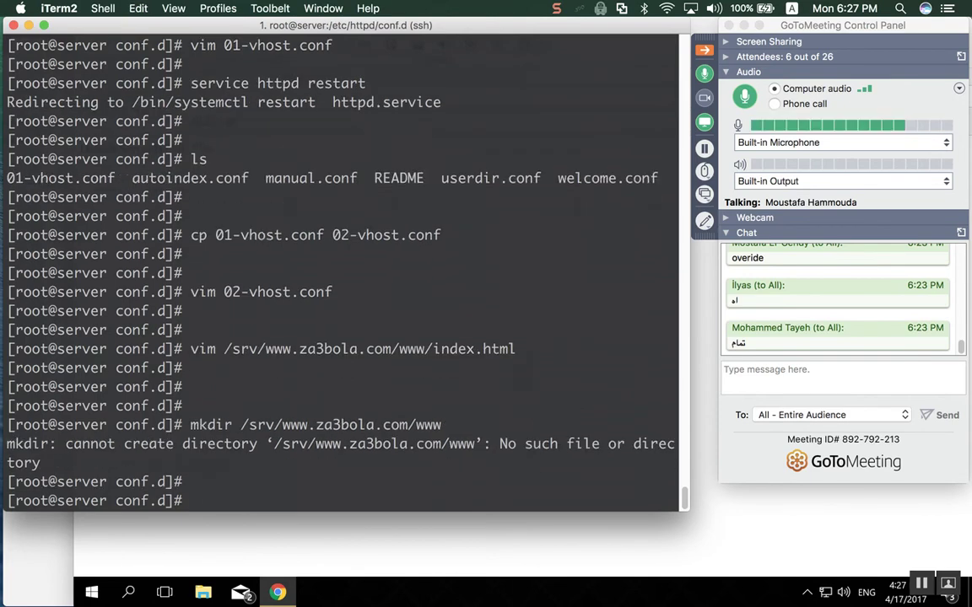
{"action": "key", "text": "Up"}
{"action": "key", "text": "Left"}
{"action": "key", "text": "Left"}
{"action": "key", "text": "Left"}
{"action": "key", "text": "Left"}
{"action": "key", "text": "Left"}
{"action": "key", "text": "Left"}
{"action": "key", "text": "Left"}
{"action": "key", "text": "Left"}
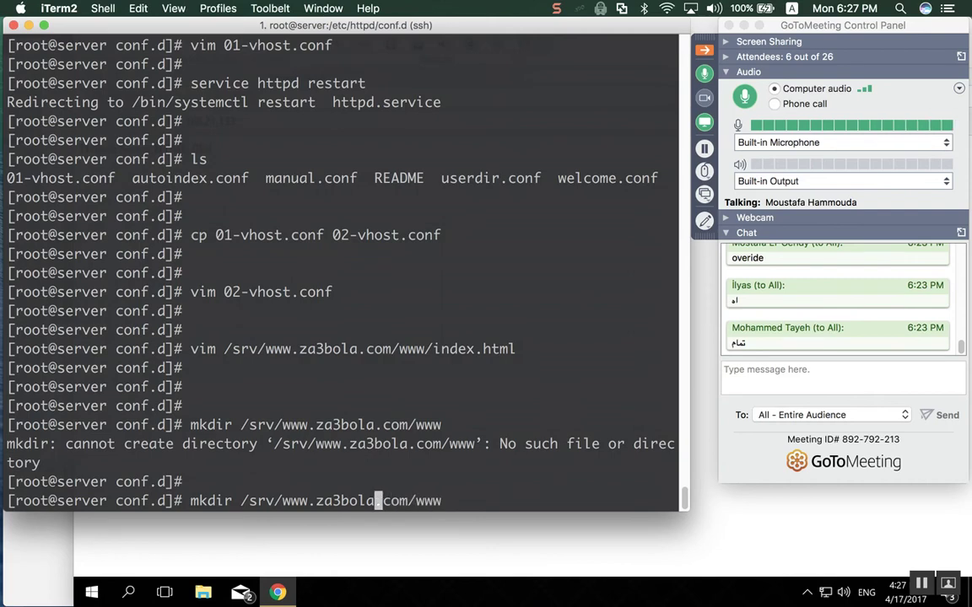
{"action": "key", "text": "Left"}
{"action": "key", "text": "Left"}
{"action": "key", "text": "Left"}
{"action": "key", "text": "Left"}
{"action": "key", "text": "Left"}
{"action": "key", "text": "Left"}
{"action": "key", "text": "Left"}
{"action": "key", "text": "Left"}
{"action": "key", "text": "Left"}
{"action": "key", "text": "Left"}
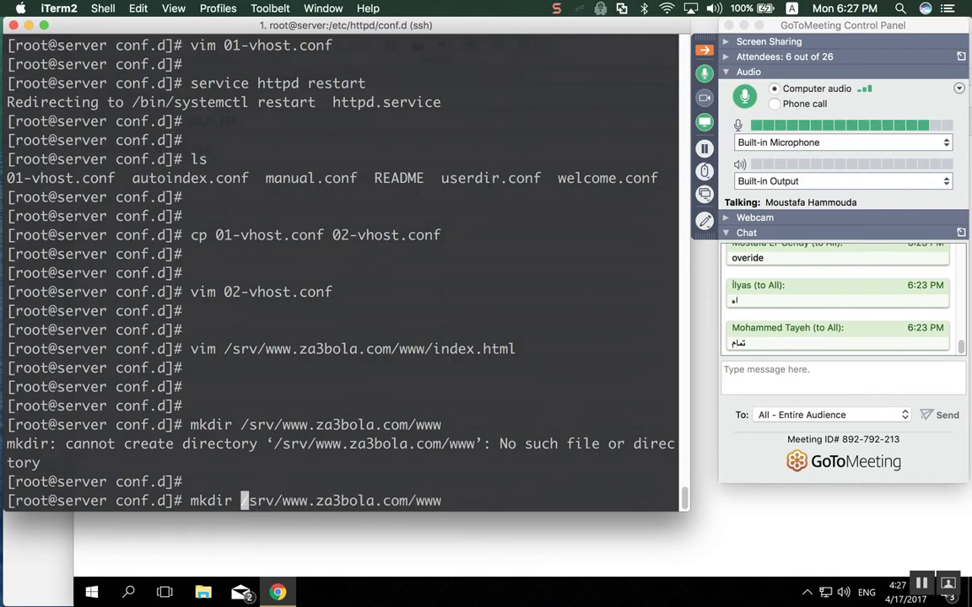
{"action": "type", "text": "-p"}
{"action": "key", "text": "Return"}
{"action": "key", "text": "Return"}
{"action": "key", "text": "Return"}
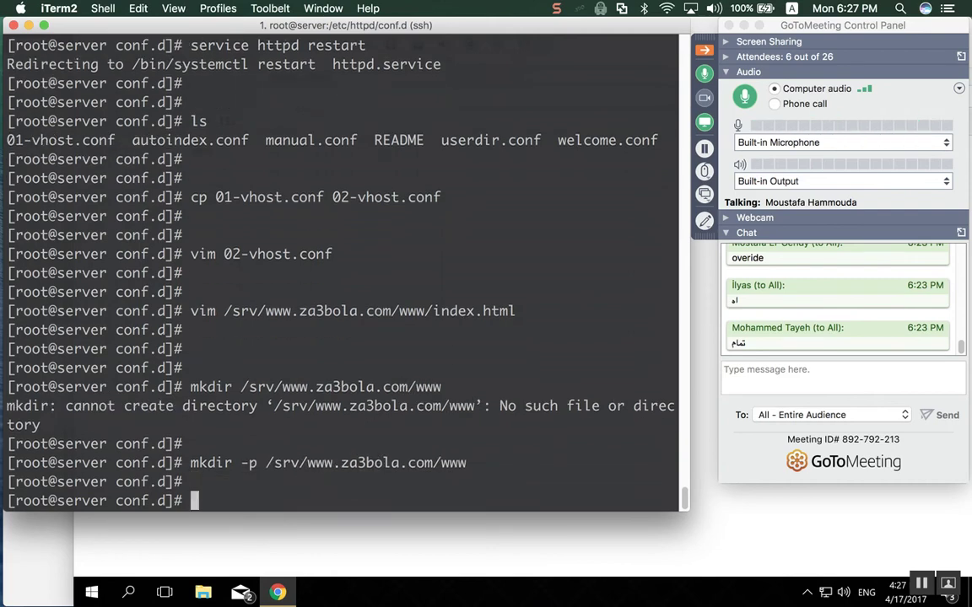
{"action": "key", "text": "Up"}
{"action": "key", "text": "Up"}
{"action": "key", "text": "Up"}
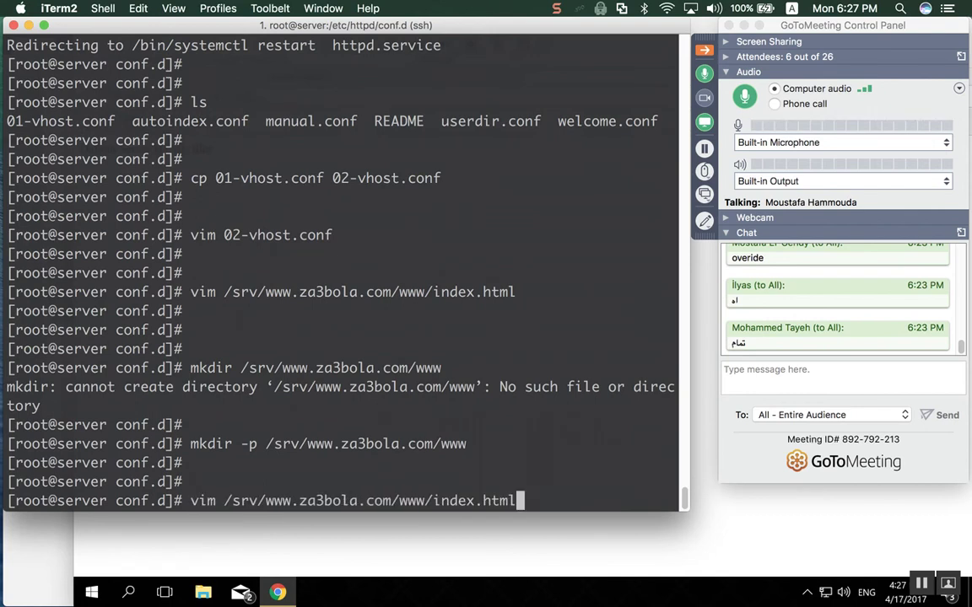
{"action": "key", "text": "Return"}
{"action": "key", "text": "i"}
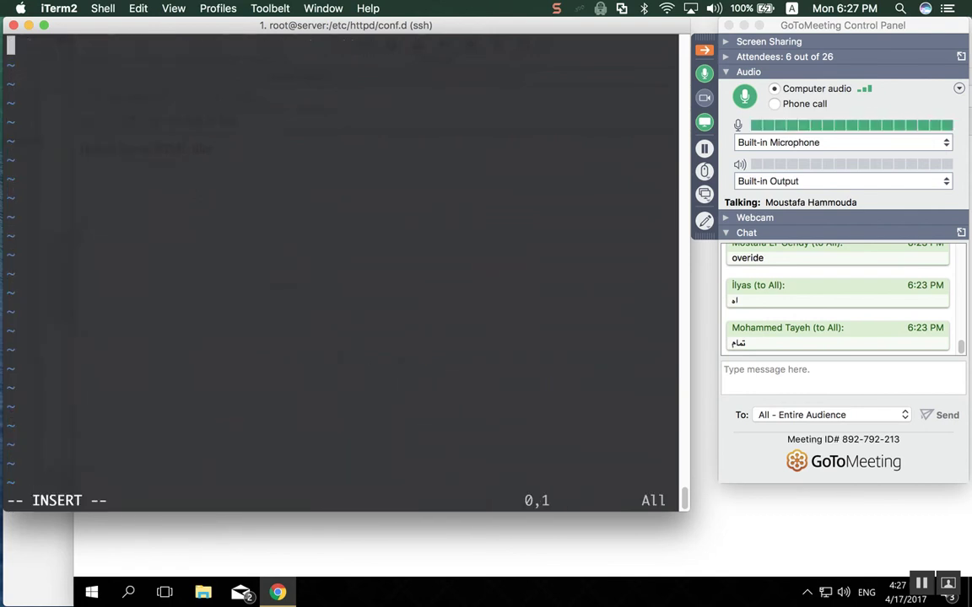
{"action": "type", "text": "<"}
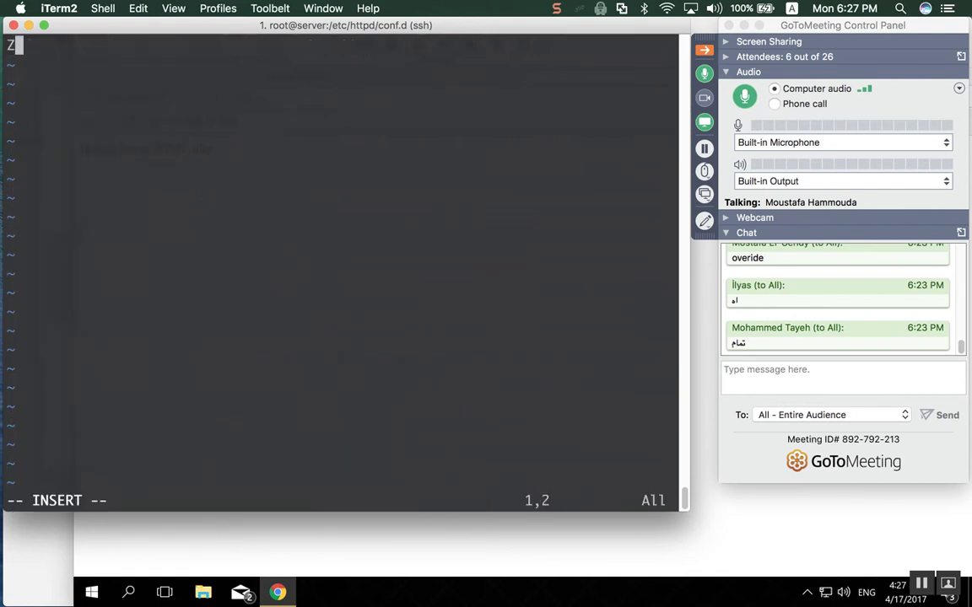
{"action": "type", "text": "a3bola."}
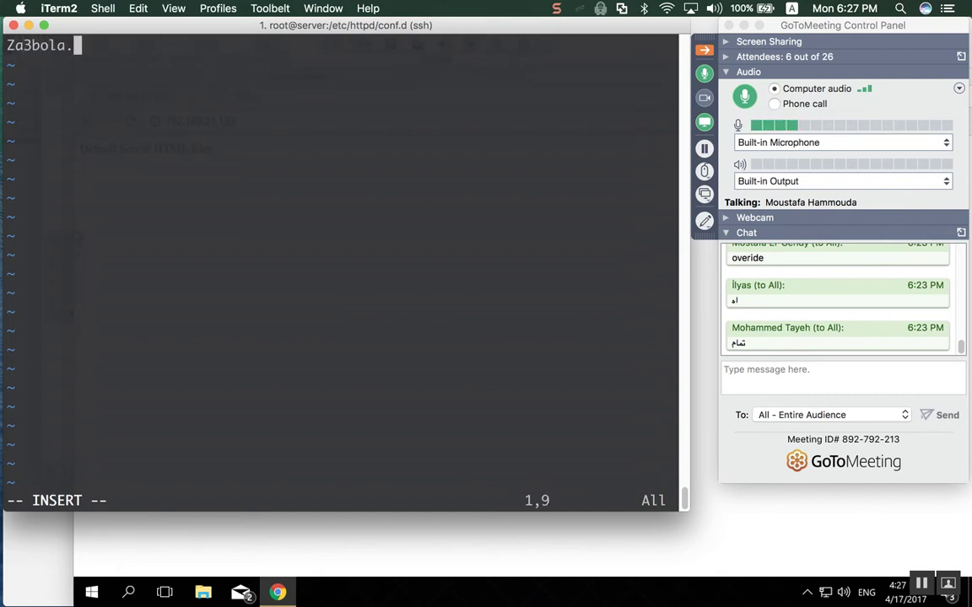
{"action": "type", "text": "com Website"}
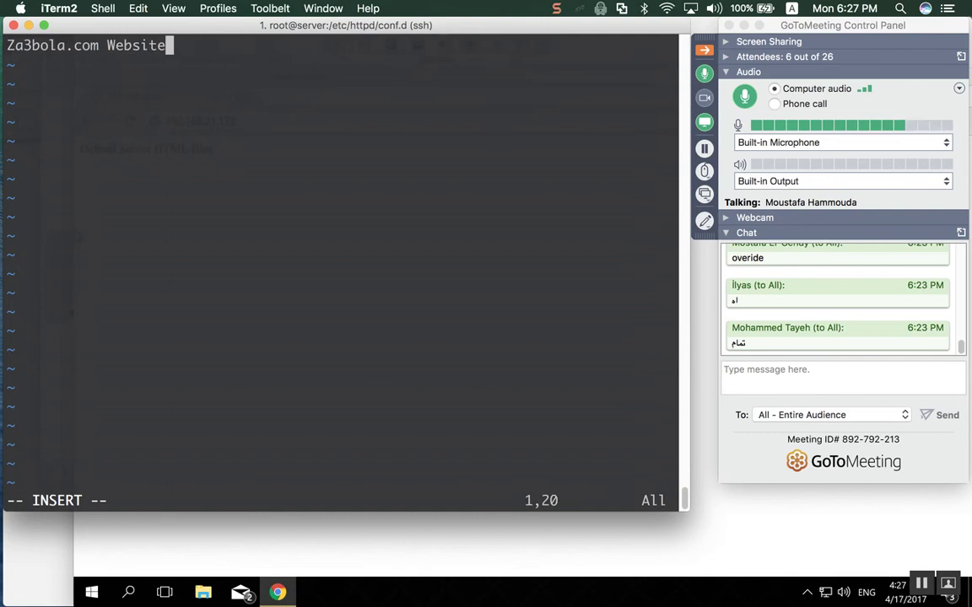
{"action": "key", "text": "Escape"}
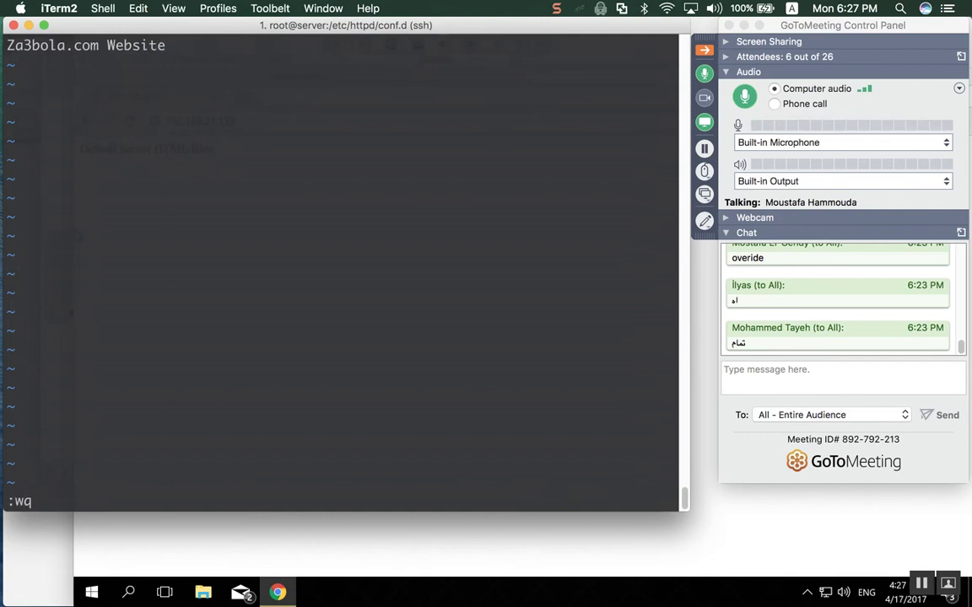
{"action": "type", "text": ":wq"}
{"action": "key", "text": "Return"}
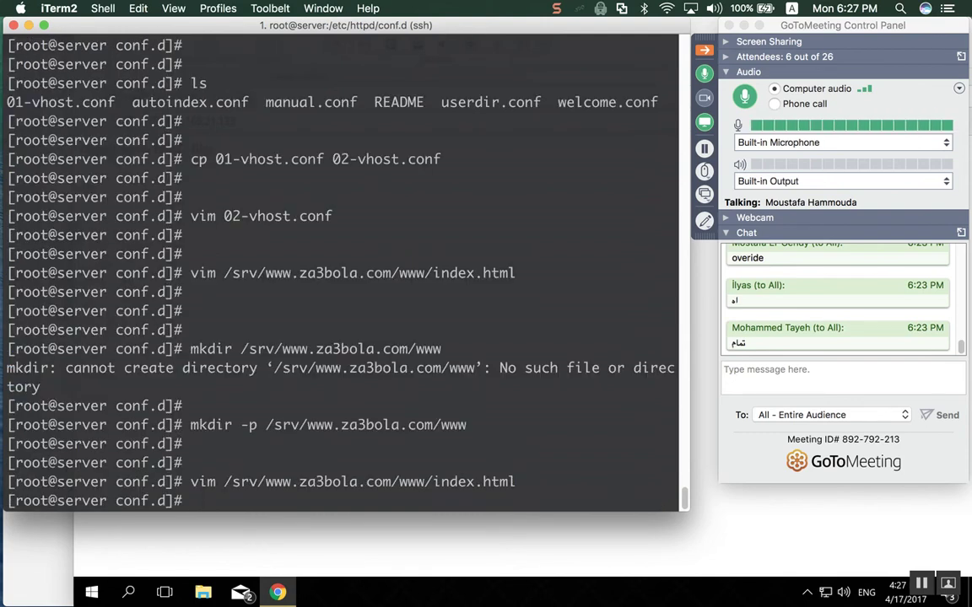
Restart the httpd service to apply the new virtual host configuration.
{"action": "key", "text": "Return"}
{"action": "key", "text": "Return"}
{"action": "key", "text": "Return"}
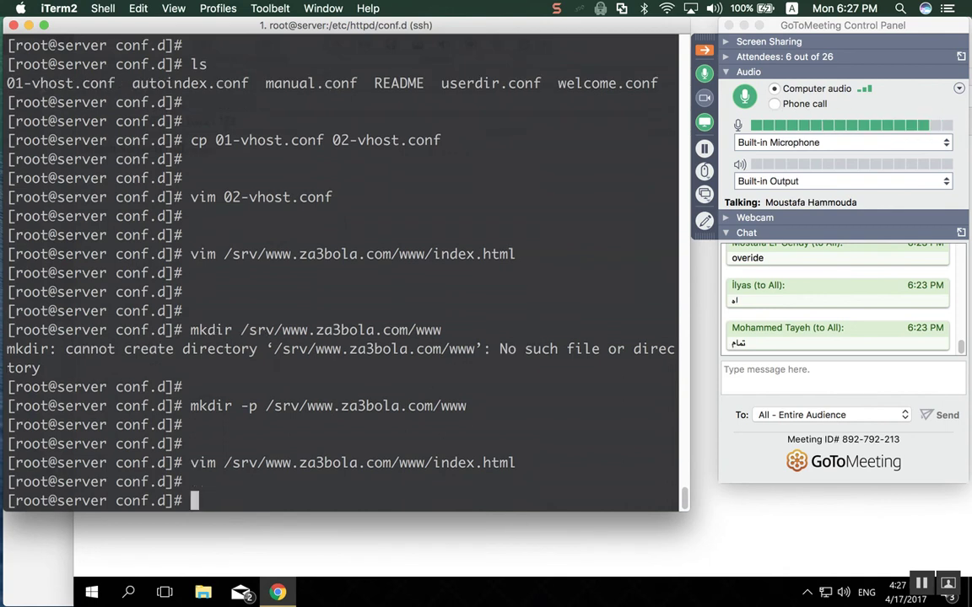
{"action": "type", "text": "servi"}
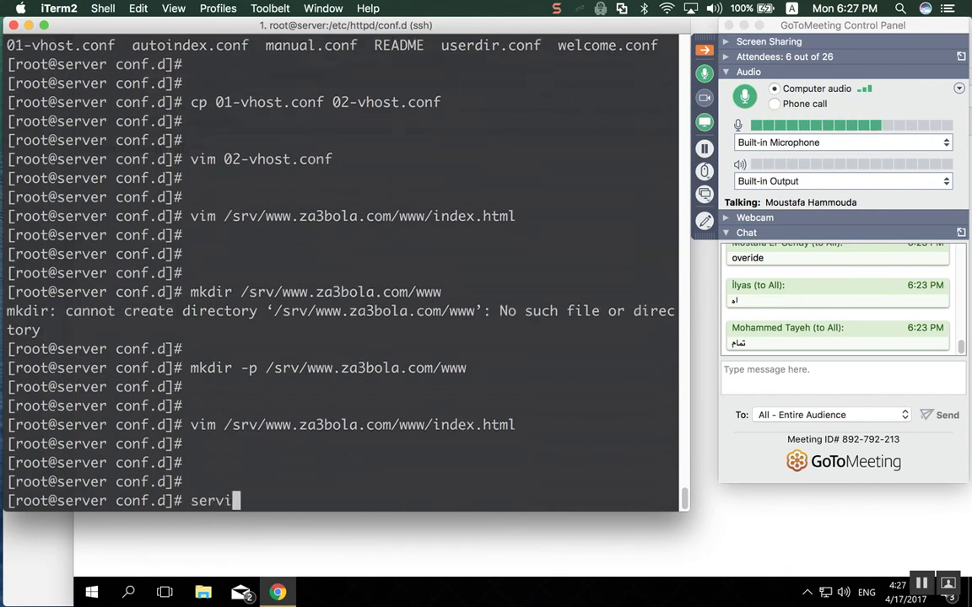
{"action": "type", "text": "ce httpd restart"}
{"action": "key", "text": "Return"}
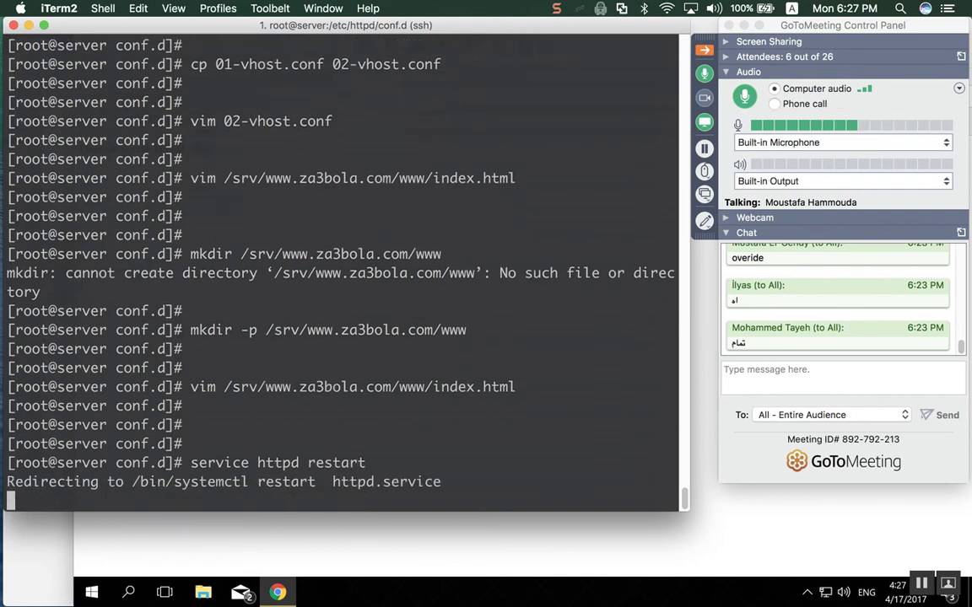
{"action": "key", "text": "Return"}
{"action": "key", "text": "Return"}
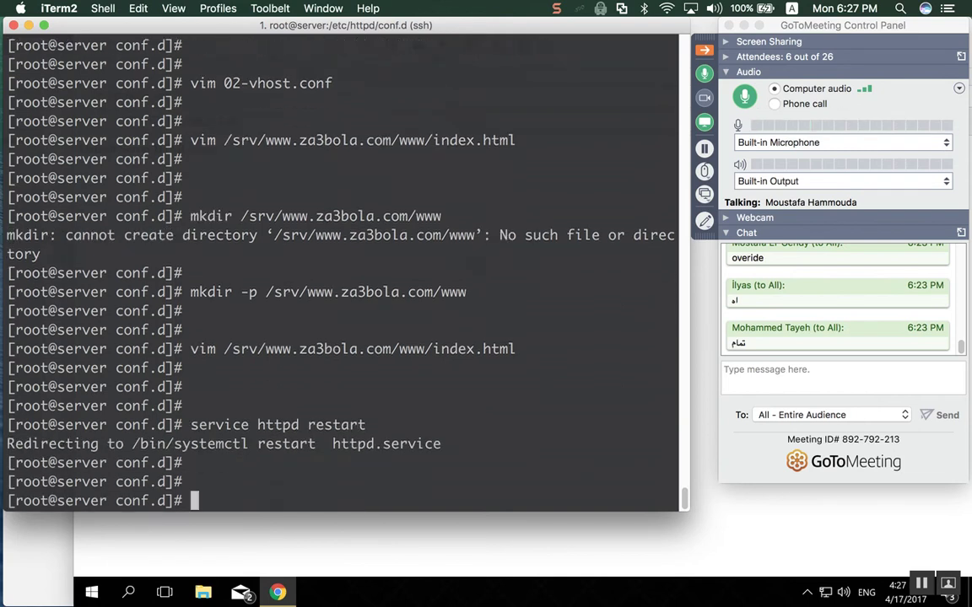
{"action": "key", "text": "super+Tab"}
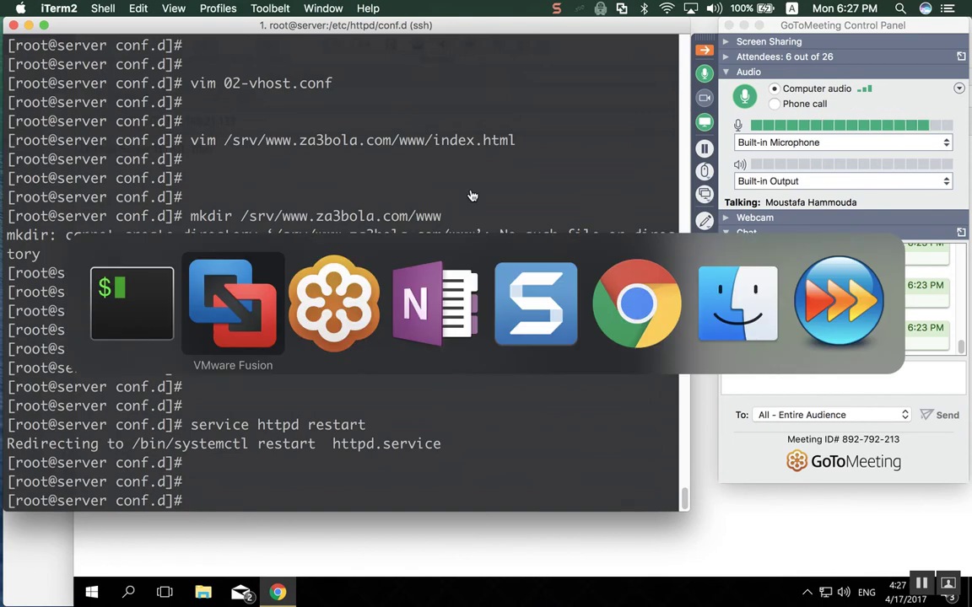
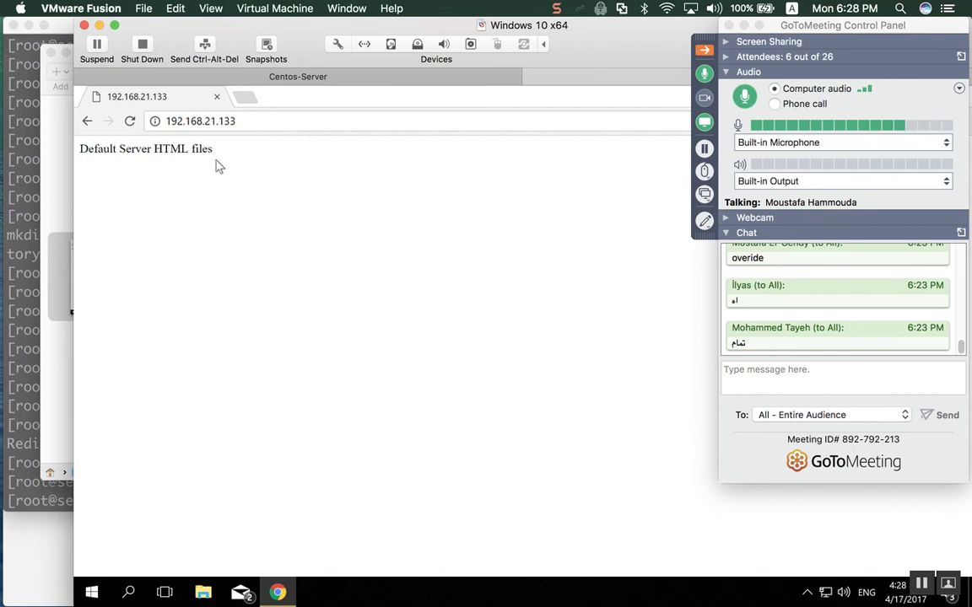
{"action": "left_click", "coordinate": [265, 120]}
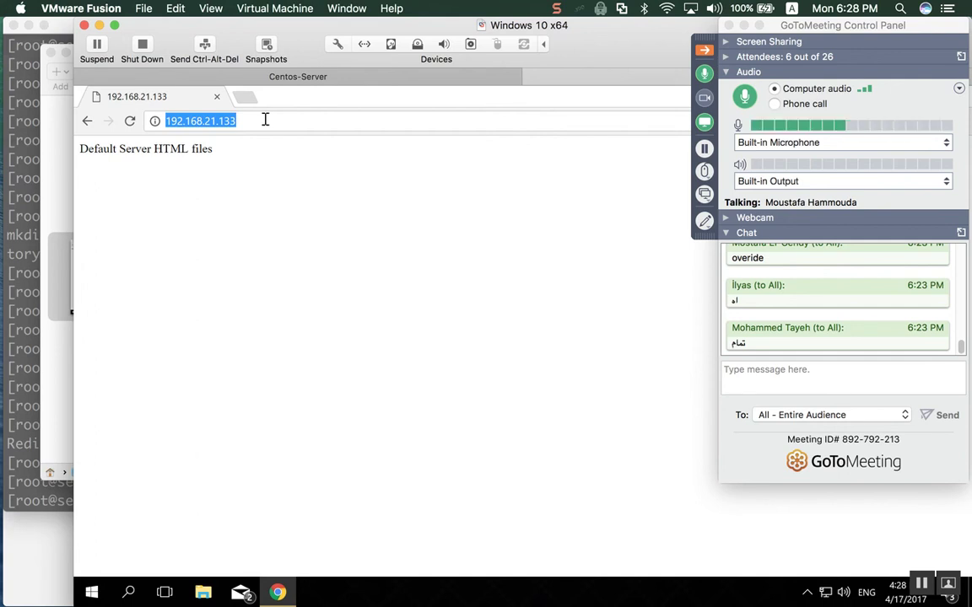
{"action": "type", "text": "www."}
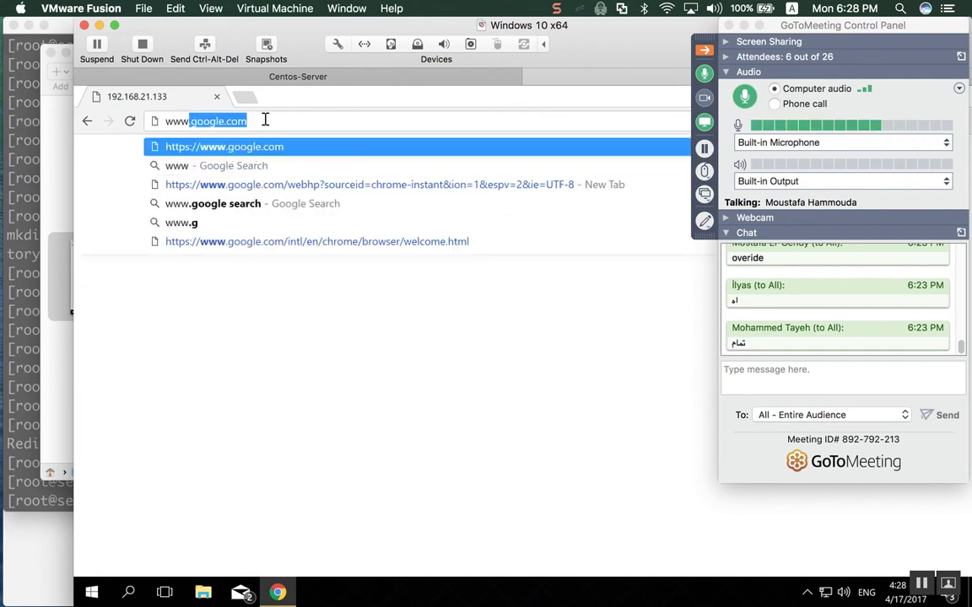
{"action": "type", "text": "z"}
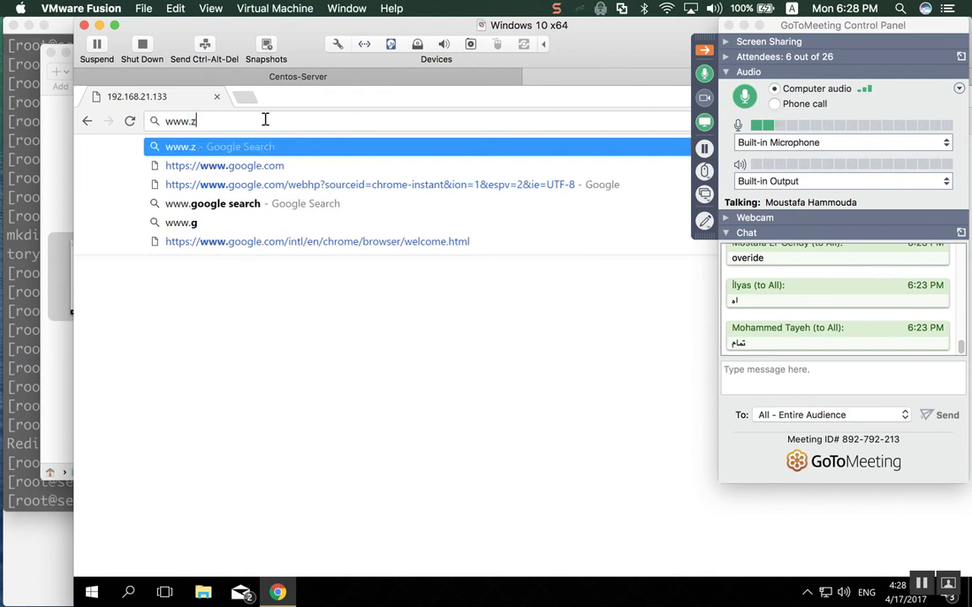
{"action": "type", "text": "a3"}
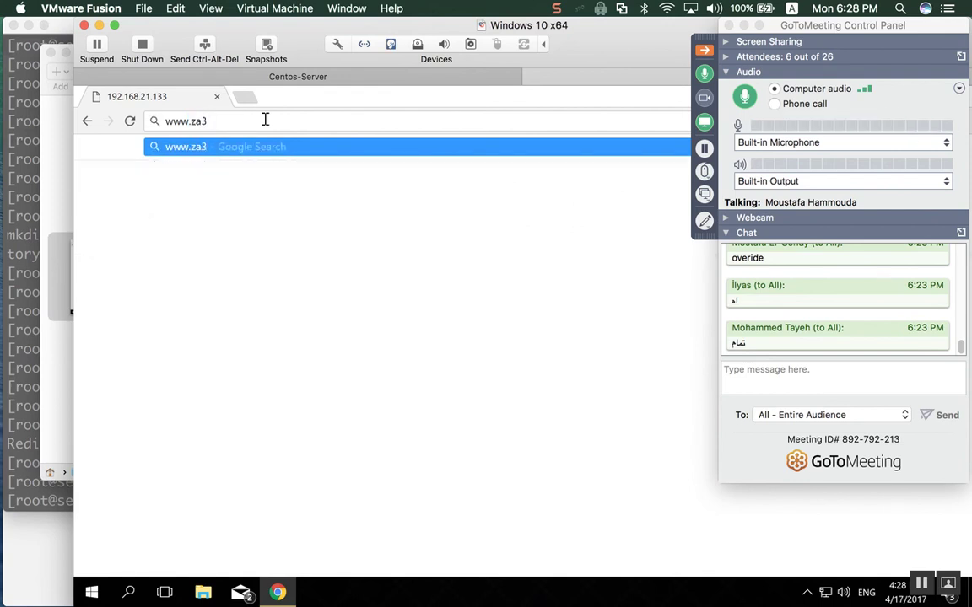
{"action": "type", "text": "bola.com"}
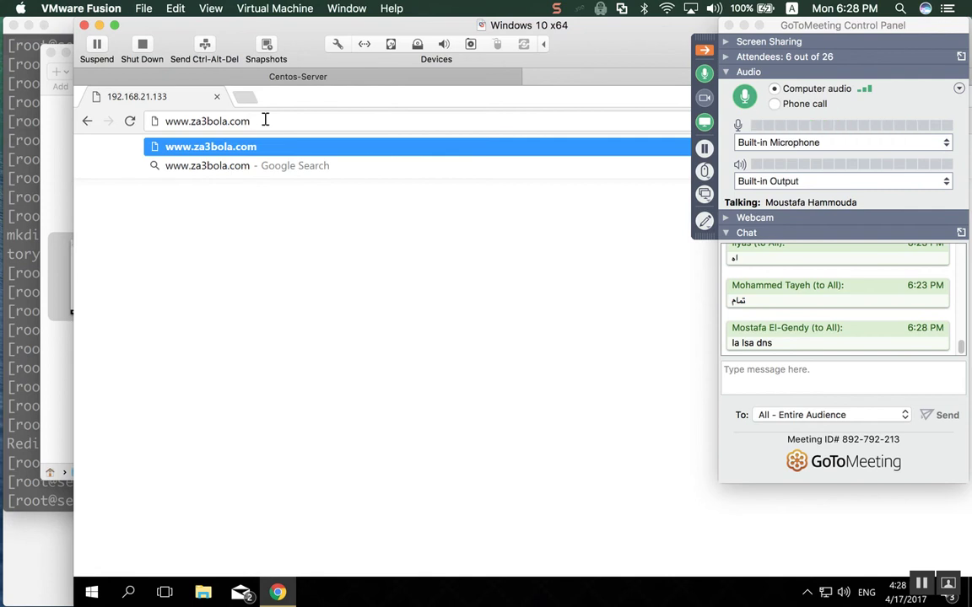
{"action": "key", "text": "Return"}
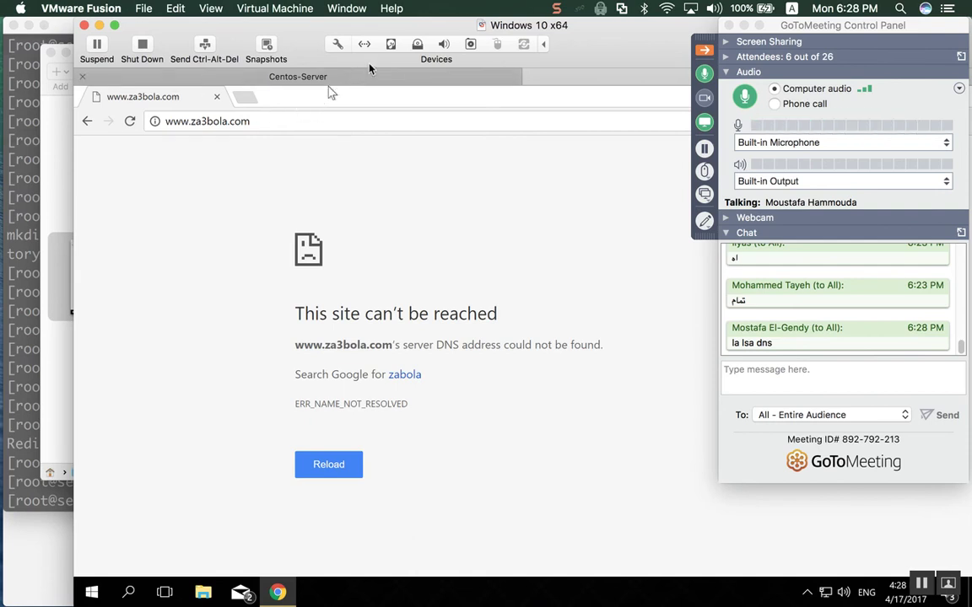
Open the folder C:\Windows\System32 in File Explorer on the Windows 10 machine.
{"action": "left_click_drag", "start_coordinate": [263, 31], "coordinate": [180, 25]}
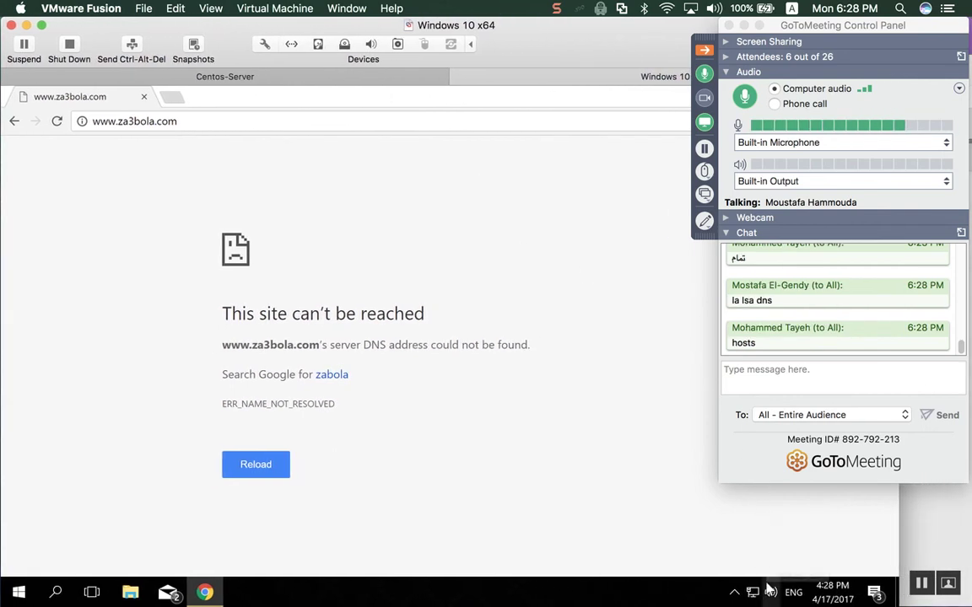
{"action": "mouse_move", "coordinate": [757, 596]}
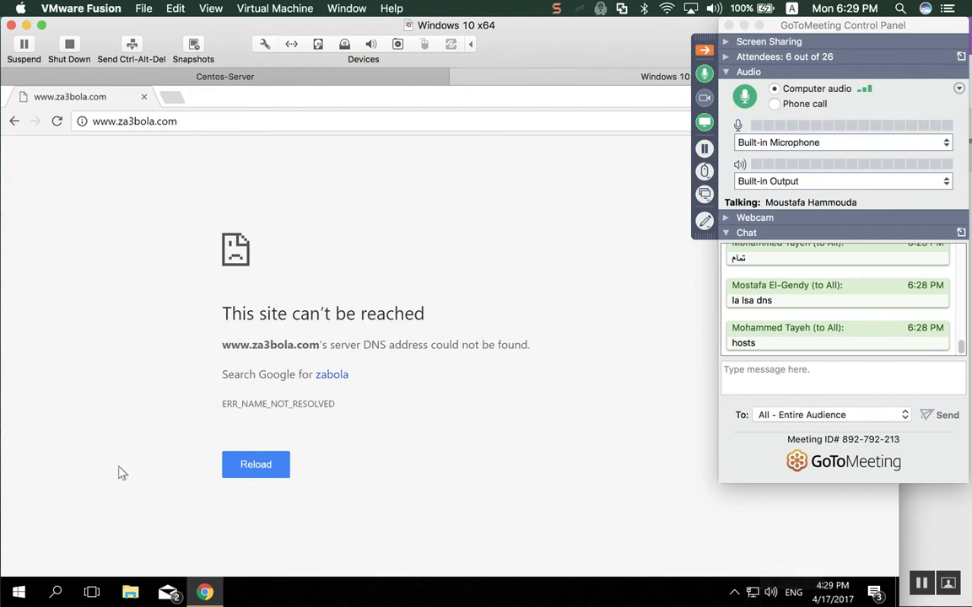
{"action": "left_click", "coordinate": [130, 593]}
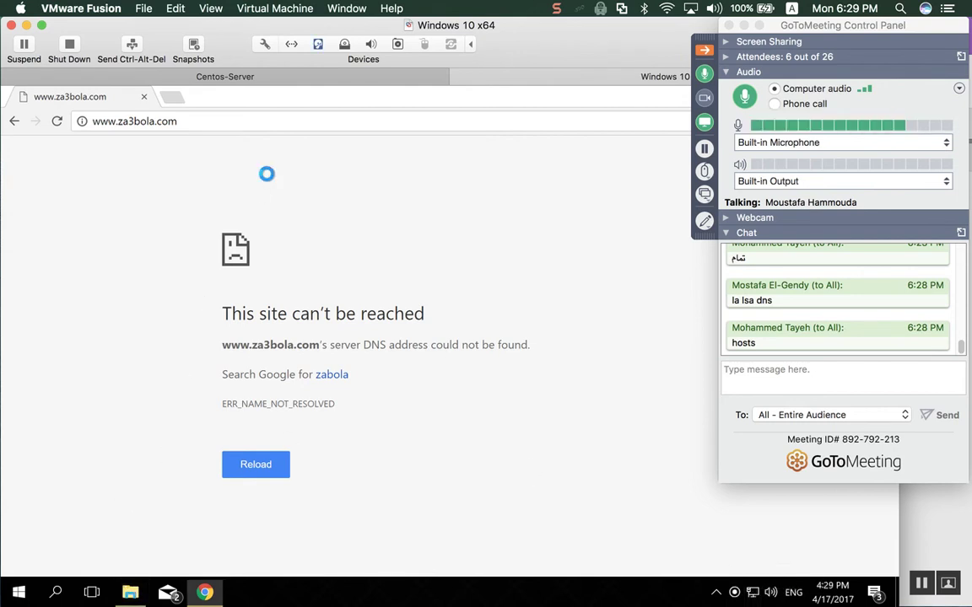
{"action": "left_click", "coordinate": [224, 358]}
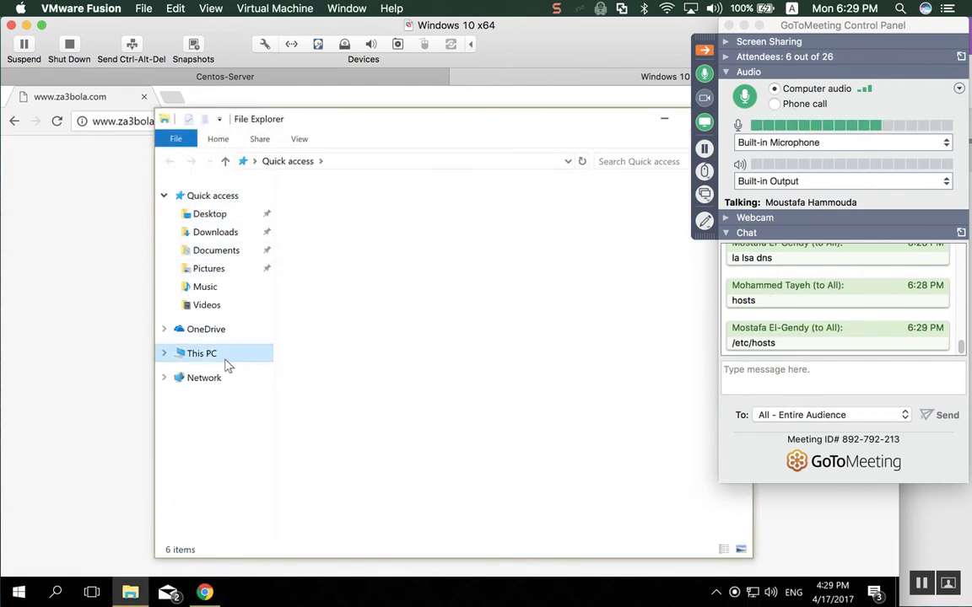
{"action": "double_click", "coordinate": [415, 361]}
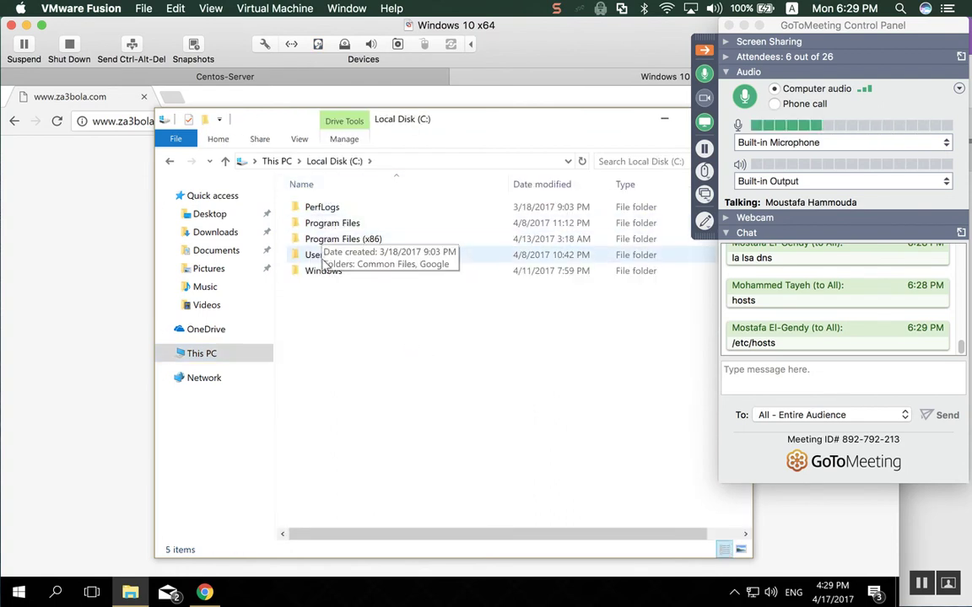
{"action": "left_click", "coordinate": [323, 275]}
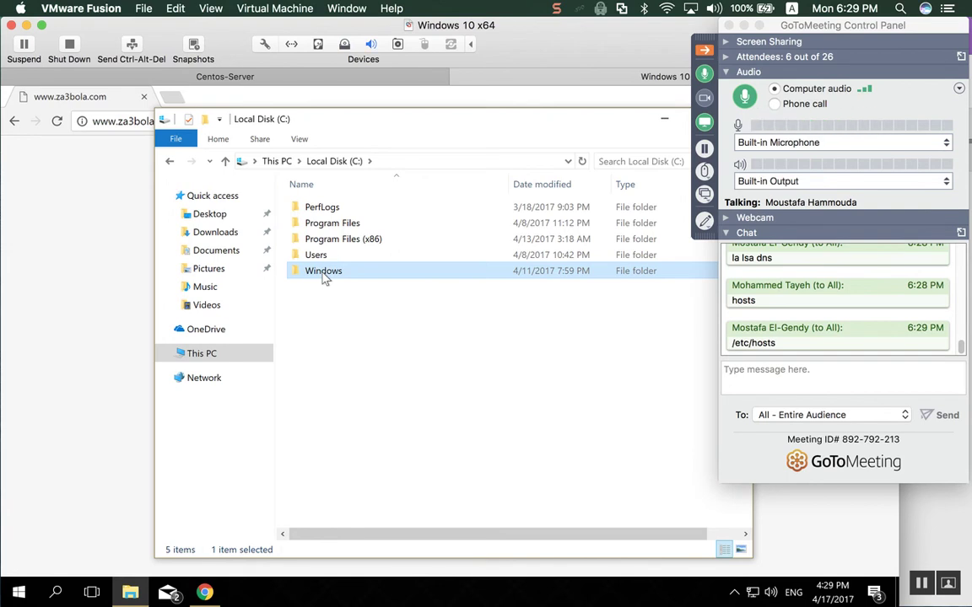
{"action": "right_click", "coordinate": [325, 278]}
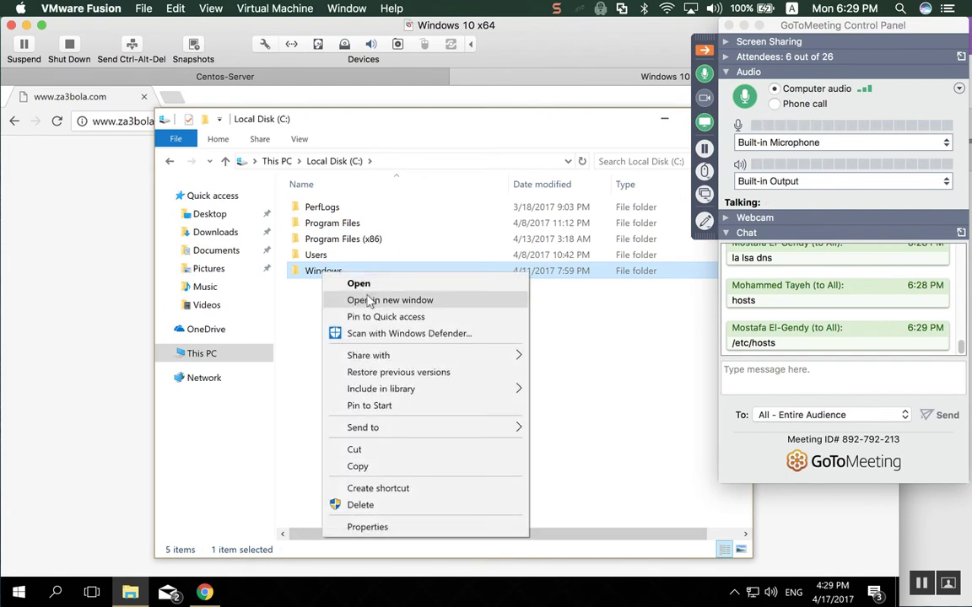
{"action": "left_click", "coordinate": [363, 284]}
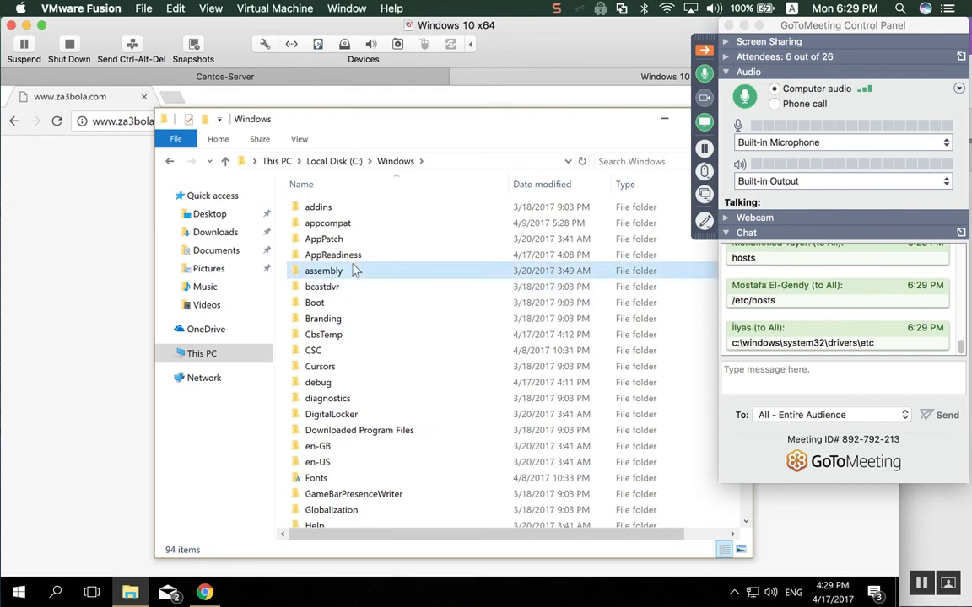
{"action": "type", "text": "system32"}
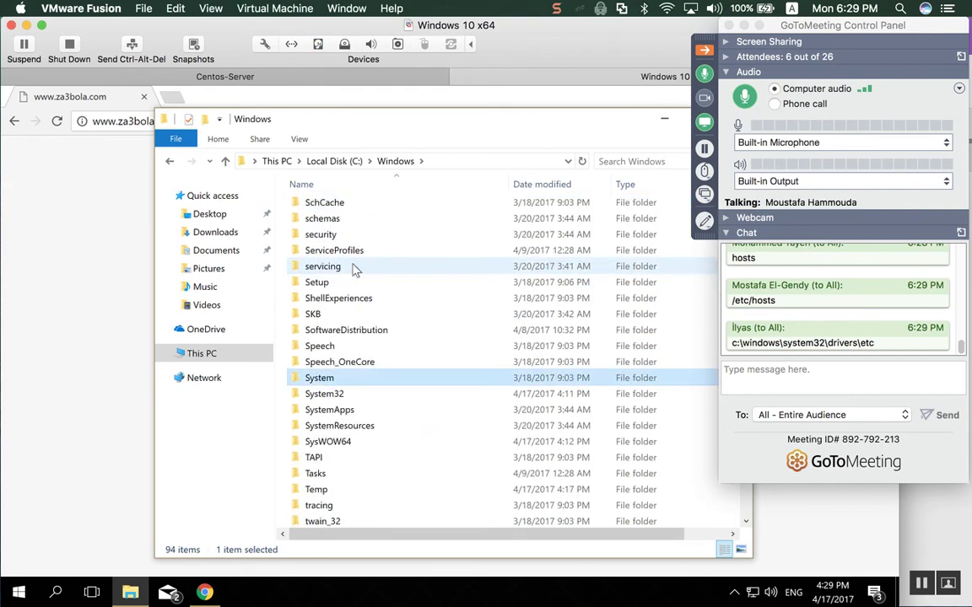
{"action": "key", "text": "Return"}
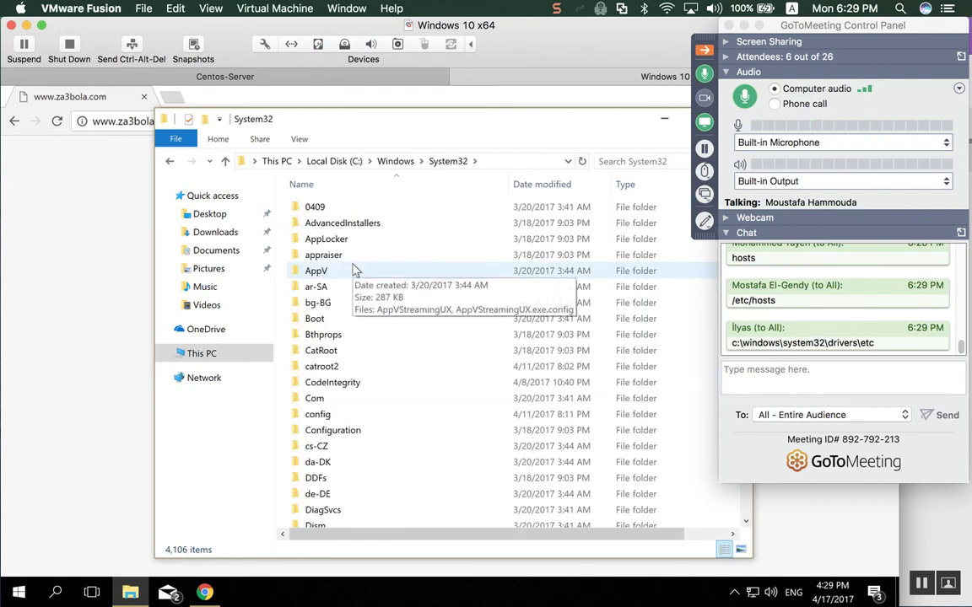
{"action": "type", "text": "es-mx"}
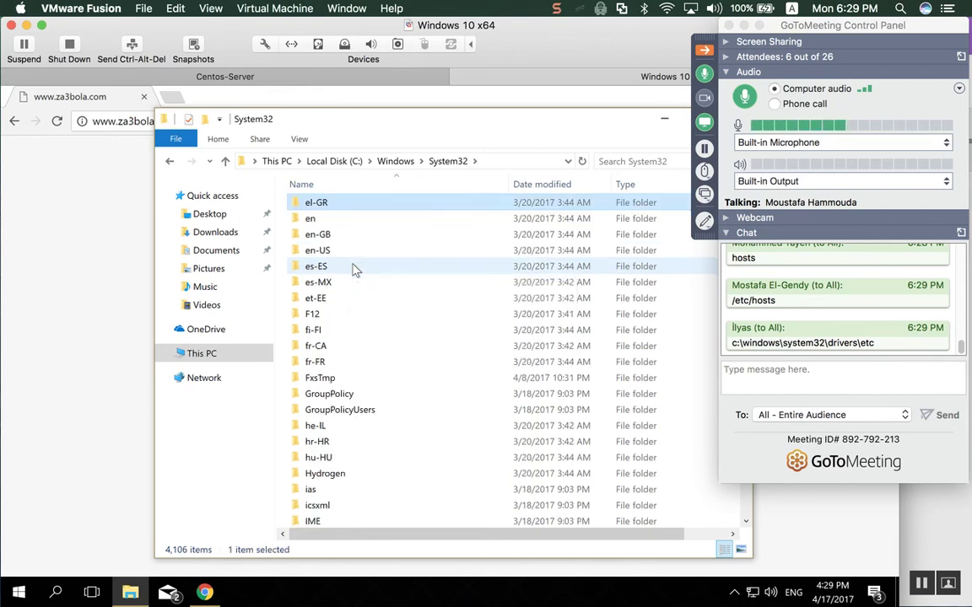
{"action": "type", "text": "eappg"}
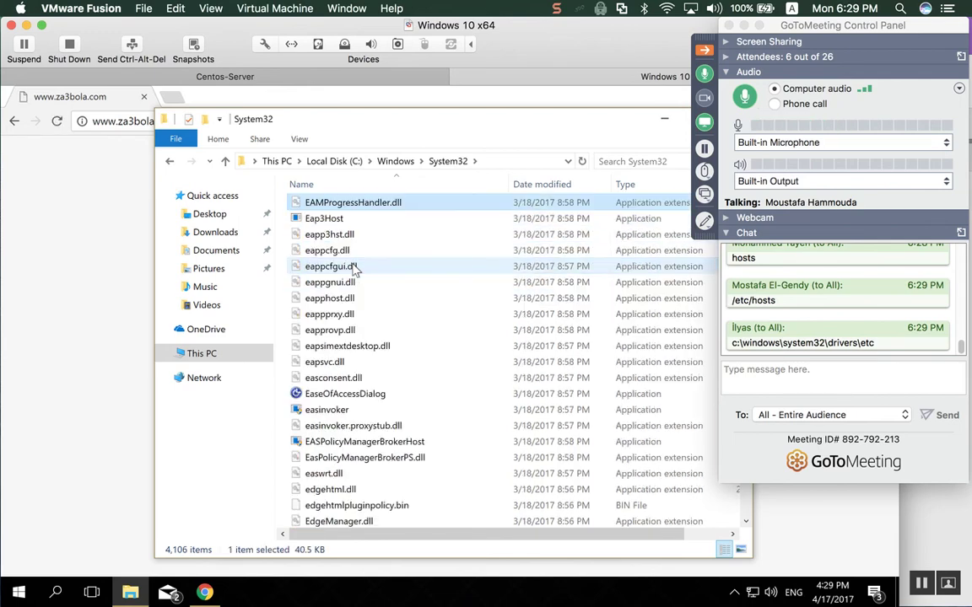
{"action": "key", "text": "Down"}
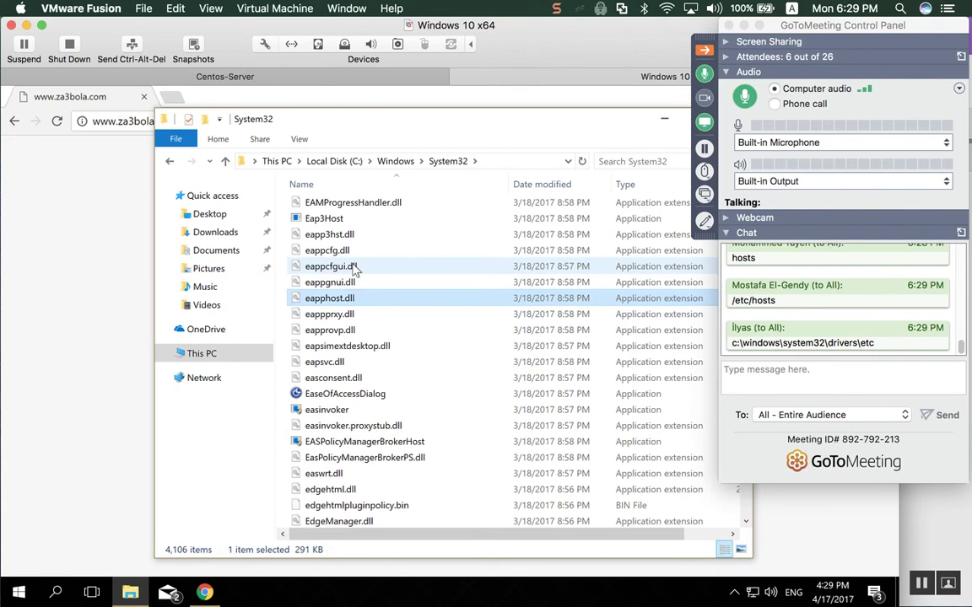
{"action": "scroll", "coordinate": [355, 268], "scroll_direction": "up", "scroll_amount": 20}
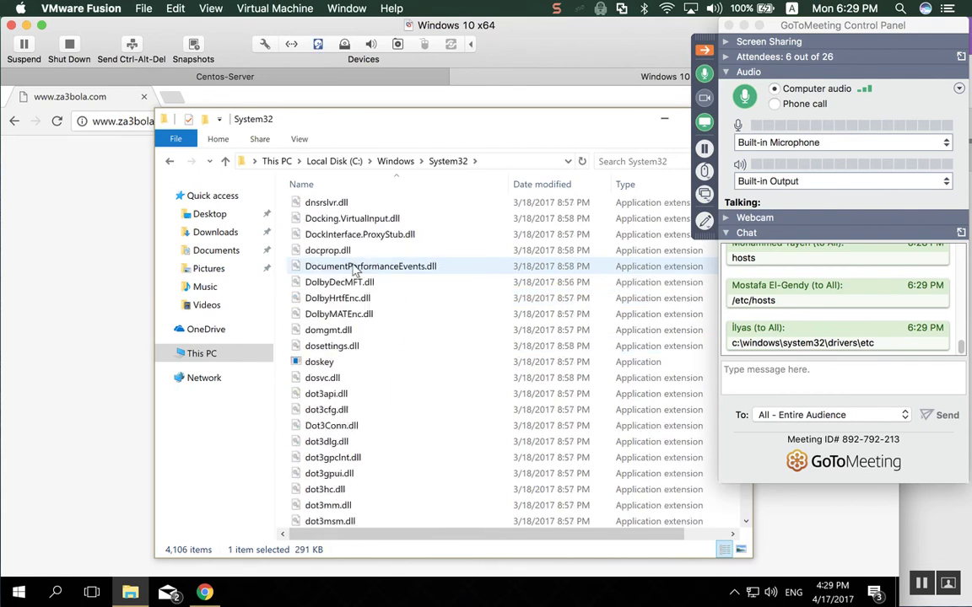
Open the etc folder inside the drivers folder of System32.
{"action": "left_click_drag", "start_coordinate": [476, 129], "coordinate": [337, 124]}
{"action": "scroll", "coordinate": [246, 255], "scroll_direction": "up", "scroll_amount": 10}
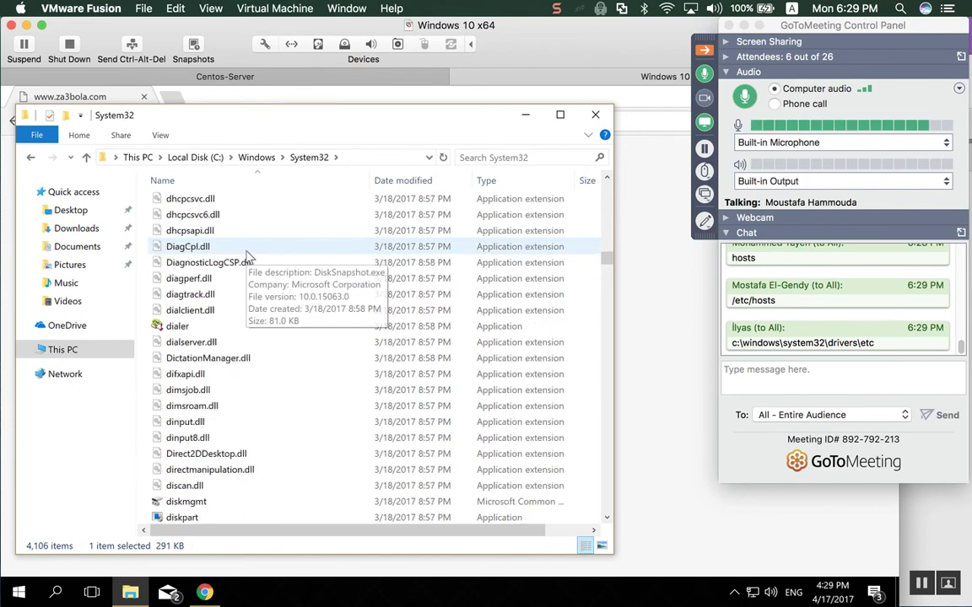
{"action": "scroll", "coordinate": [248, 257], "scroll_direction": "up", "scroll_amount": 2}
{"action": "key", "text": "d"}
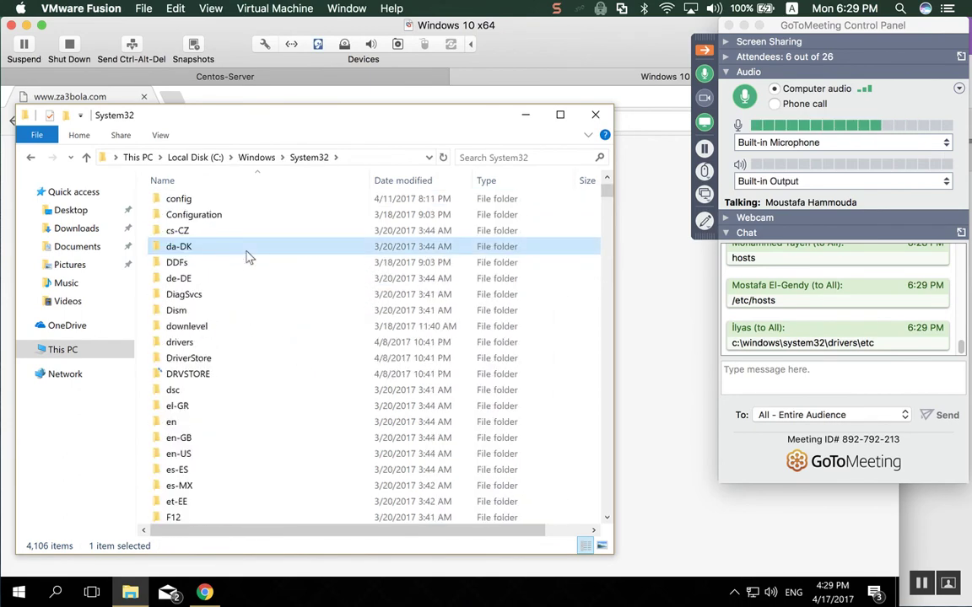
{"action": "key", "text": "Down"}
{"action": "key", "text": "Down"}
{"action": "key", "text": "Down"}
{"action": "key", "text": "Down"}
{"action": "key", "text": "Down"}
{"action": "key", "text": "Down"}
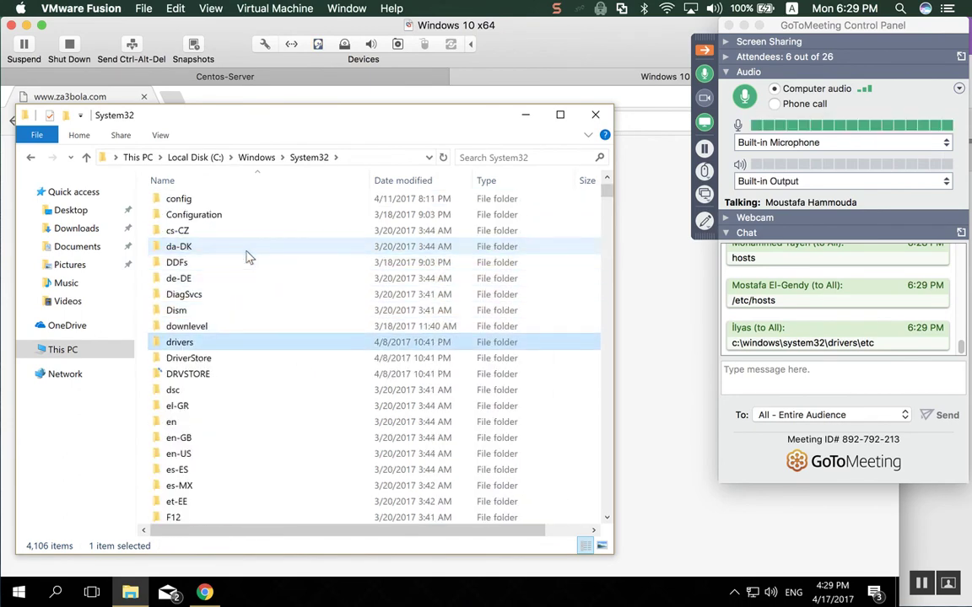
{"action": "key", "text": "Return"}
{"action": "type", "text": "etc"}
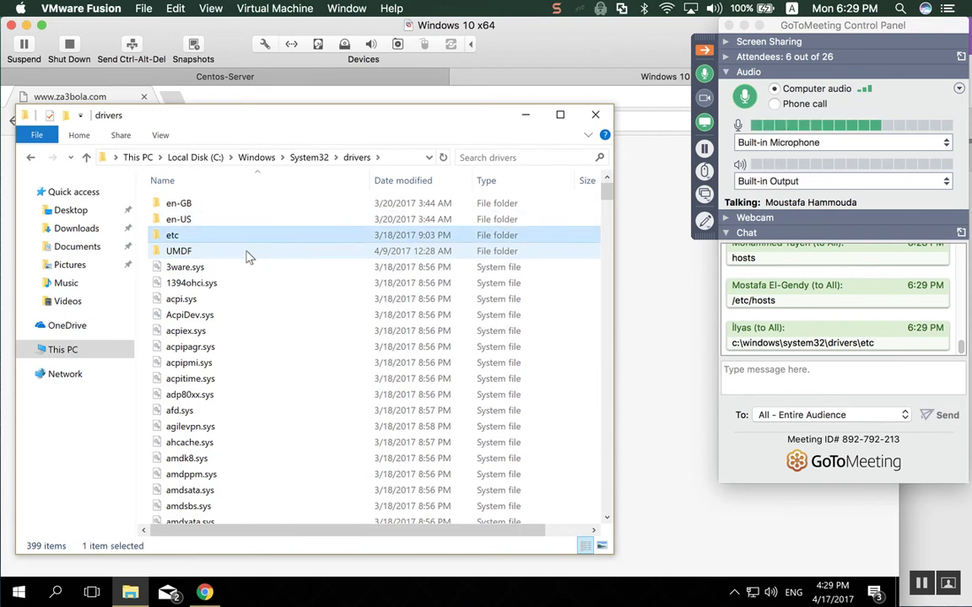
{"action": "key", "text": "Return"}
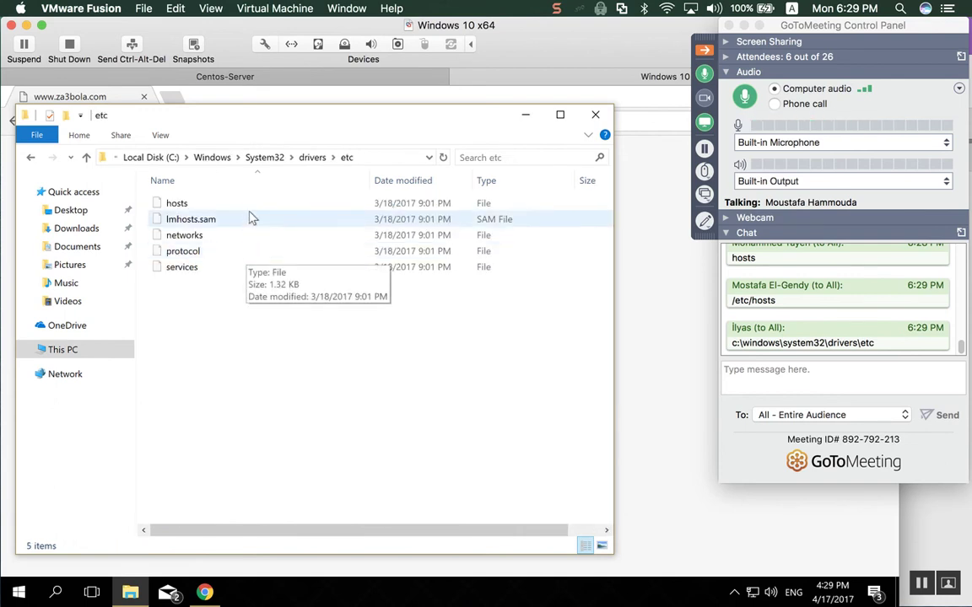
Copy the hosts file from the etc folder onto the Windows desktop, minimizing the open windows.
{"action": "left_click", "coordinate": [248, 210]}
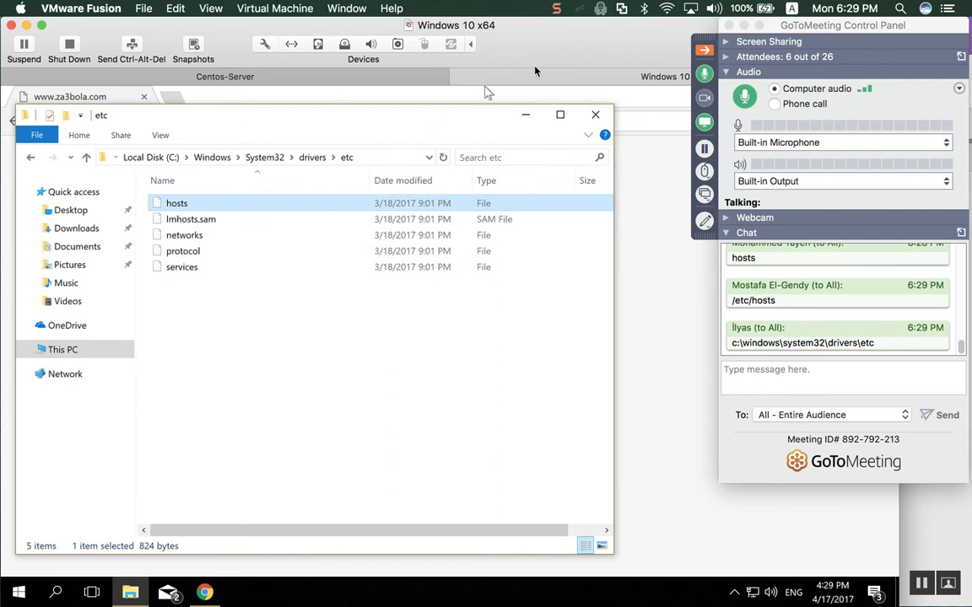
{"action": "left_click", "coordinate": [524, 114]}
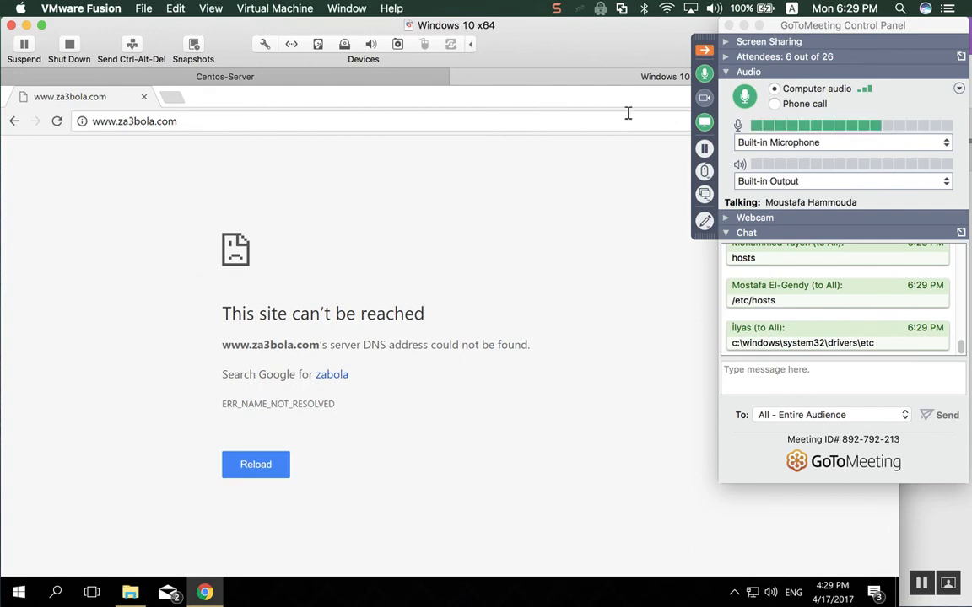
{"action": "left_click", "coordinate": [705, 51]}
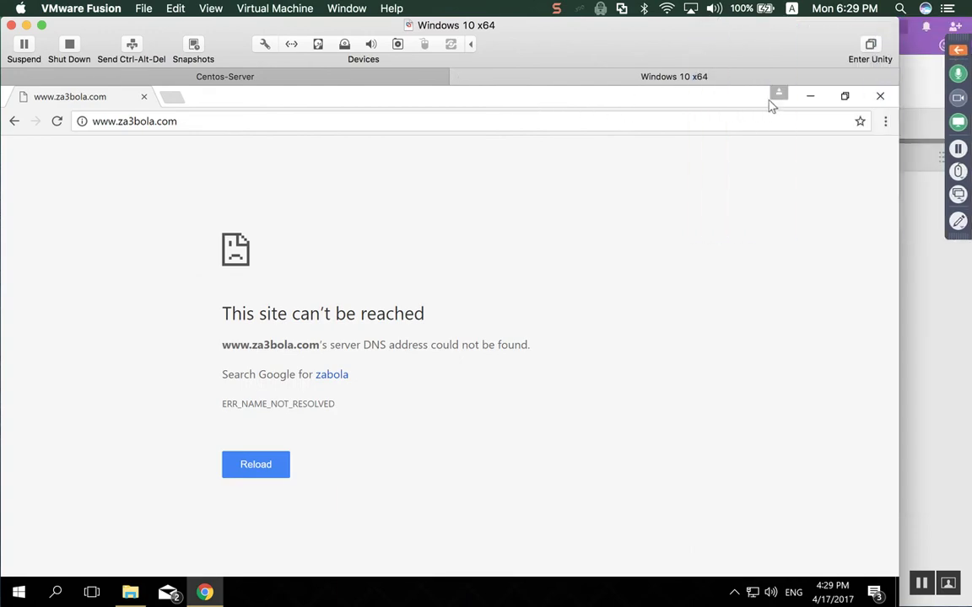
{"action": "left_click", "coordinate": [809, 101]}
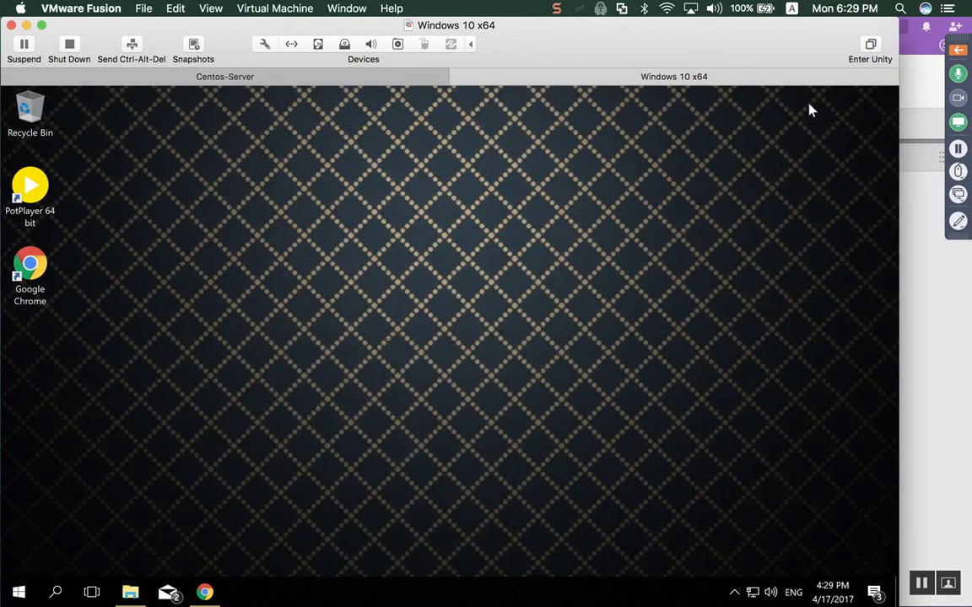
{"action": "right_click", "coordinate": [463, 220]}
{"action": "left_click", "coordinate": [524, 283]}
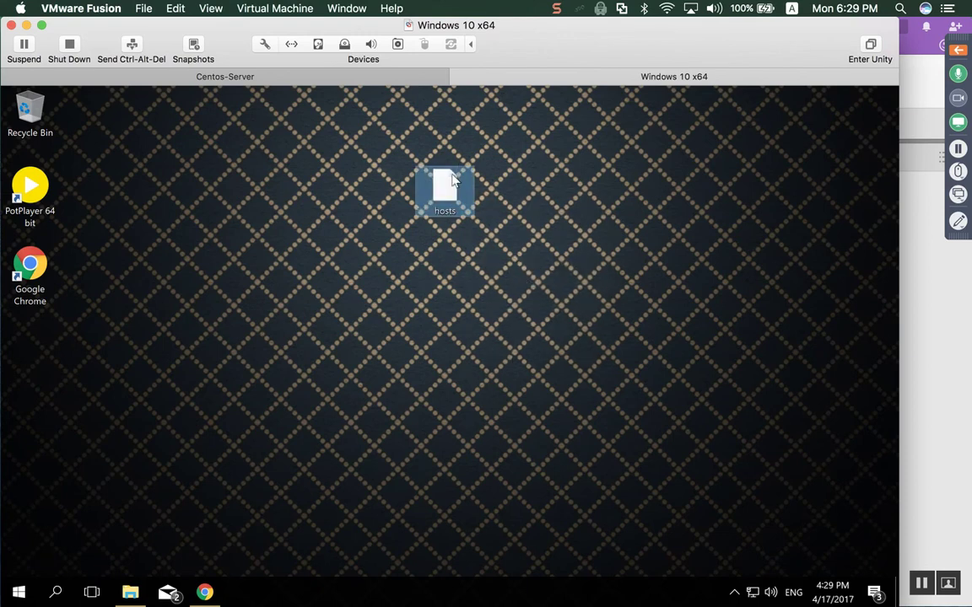
Open the hosts file from the desktop in Notepad.
{"action": "right_click", "coordinate": [452, 174]}
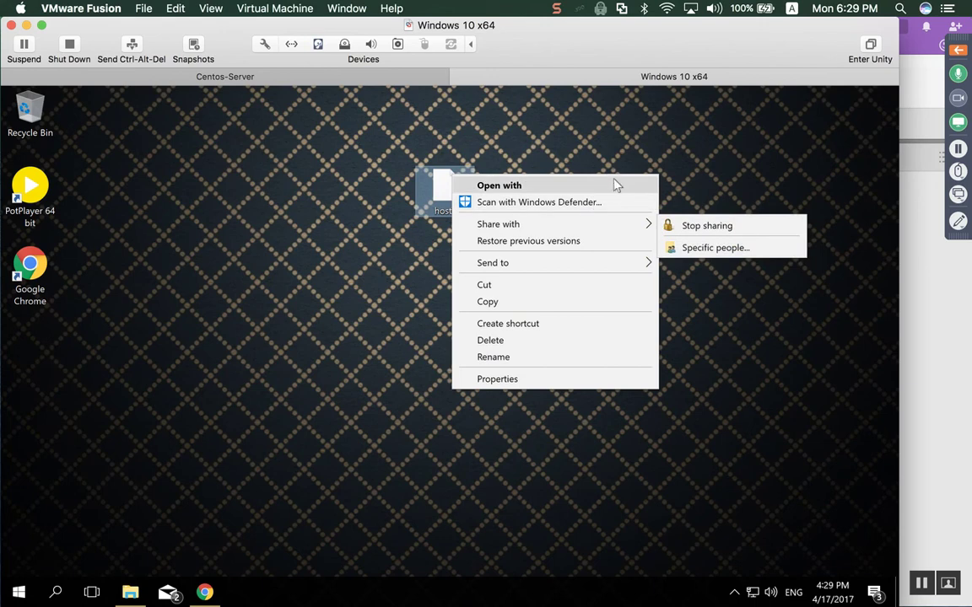
{"action": "left_click", "coordinate": [611, 188]}
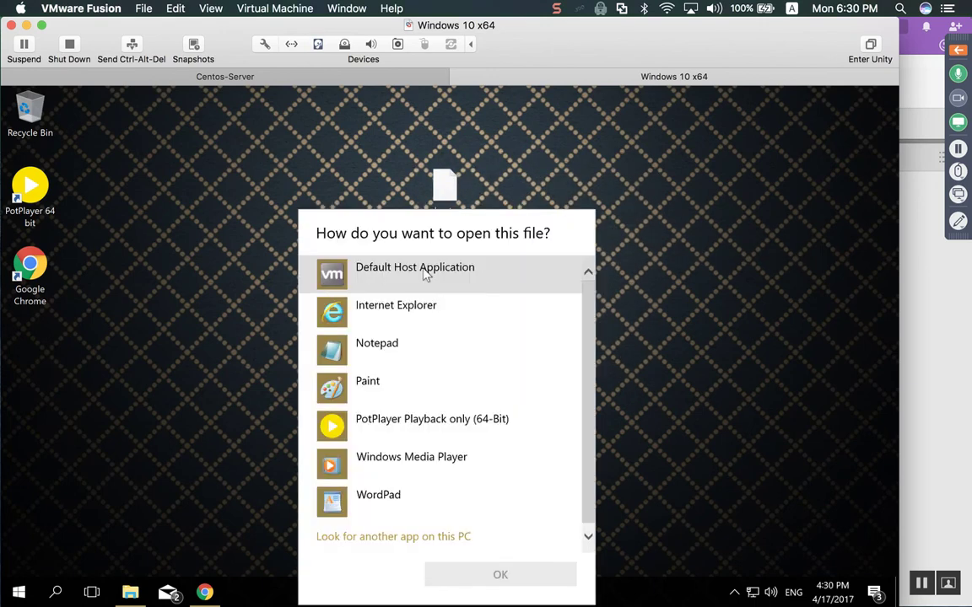
{"action": "left_click", "coordinate": [409, 344]}
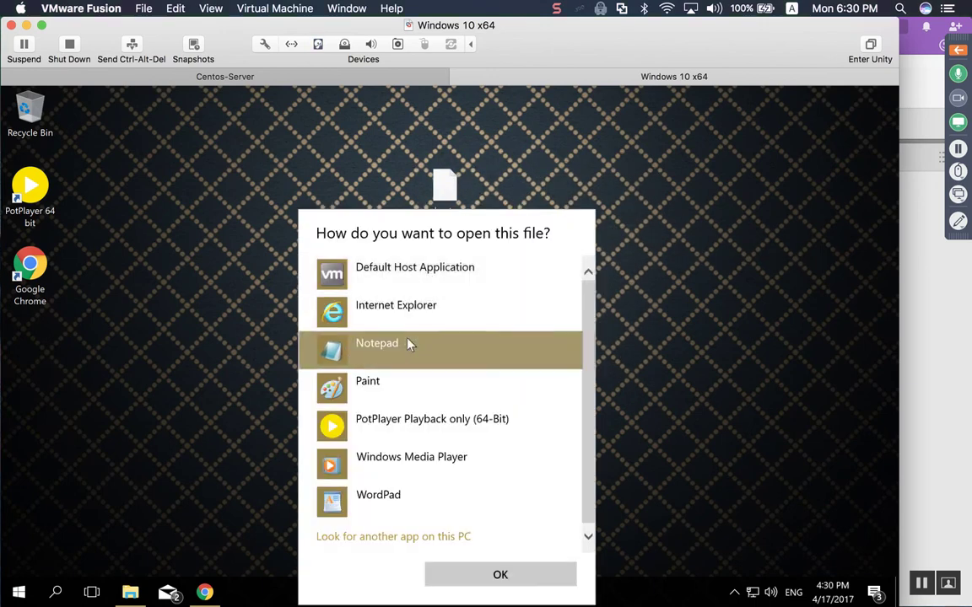
{"action": "left_click", "coordinate": [500, 575]}
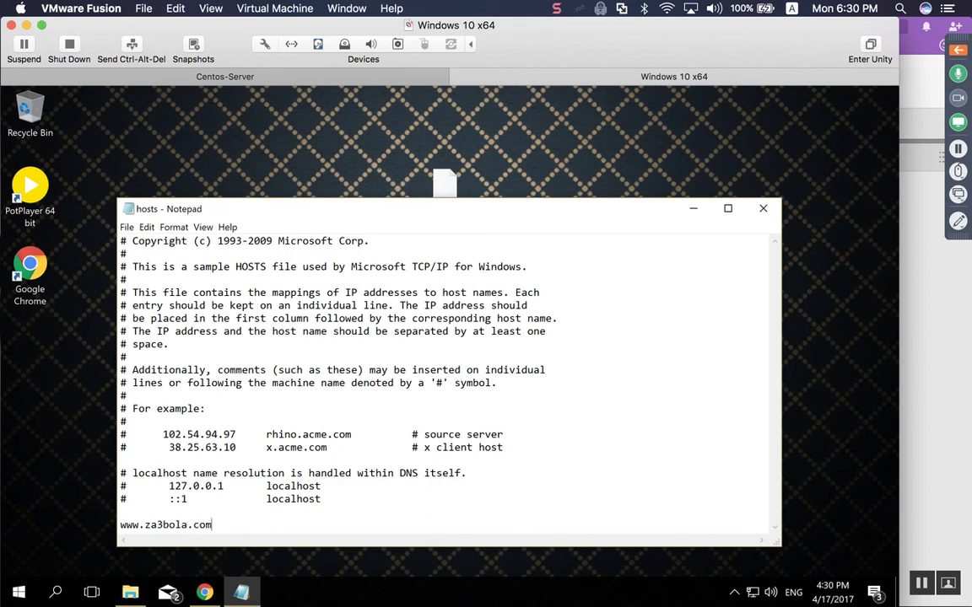
{"action": "key", "text": "Return"}
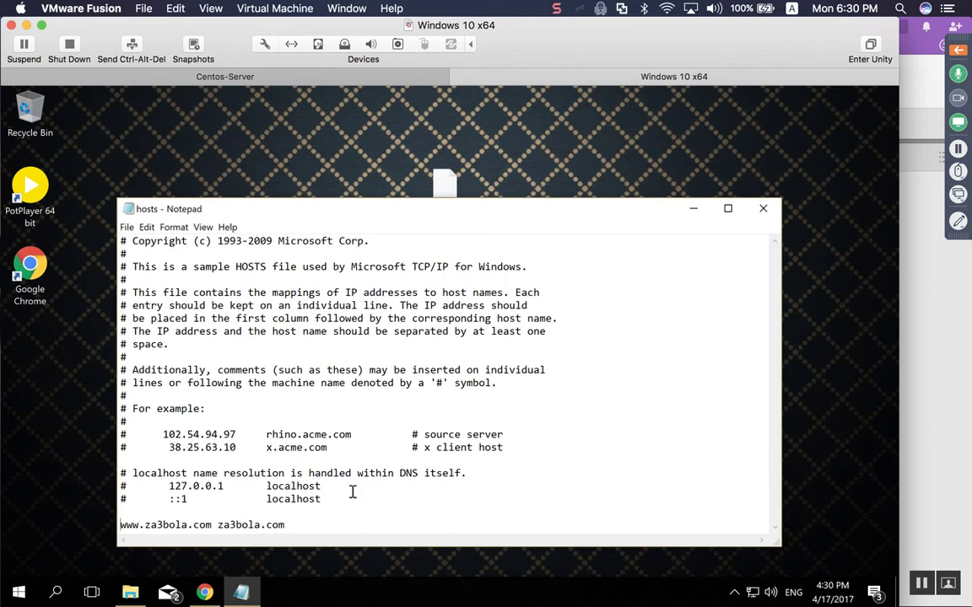
{"action": "type", "text": "192.168."}
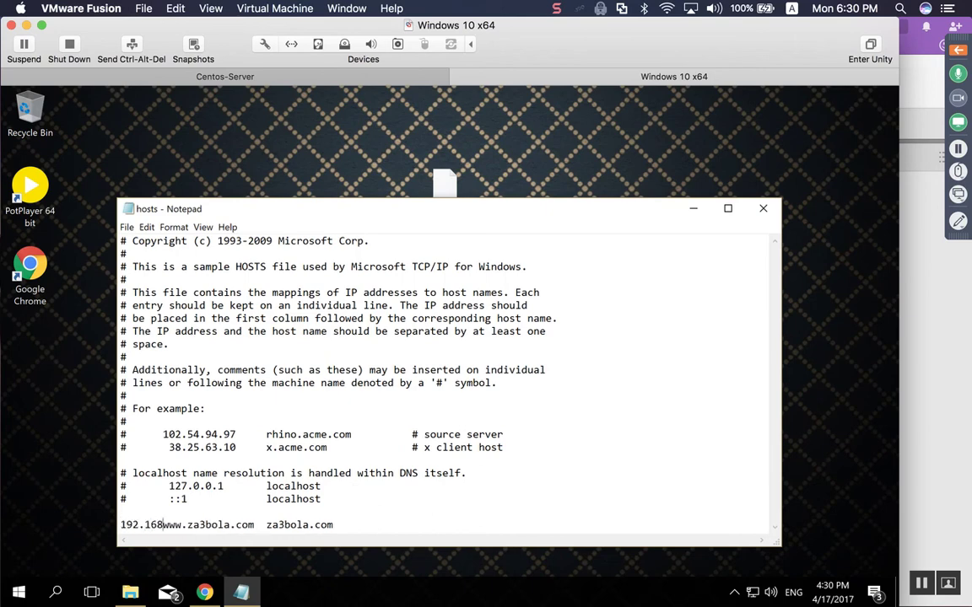
{"action": "type", "text": "21.133"}
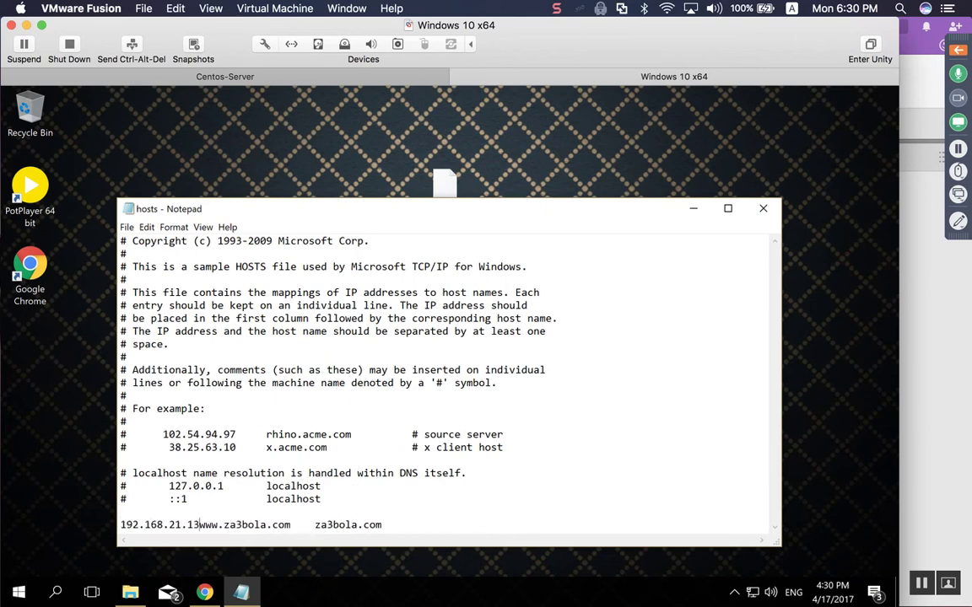
{"action": "key", "text": "BackSpace"}
{"action": "key", "text": "Tab"}
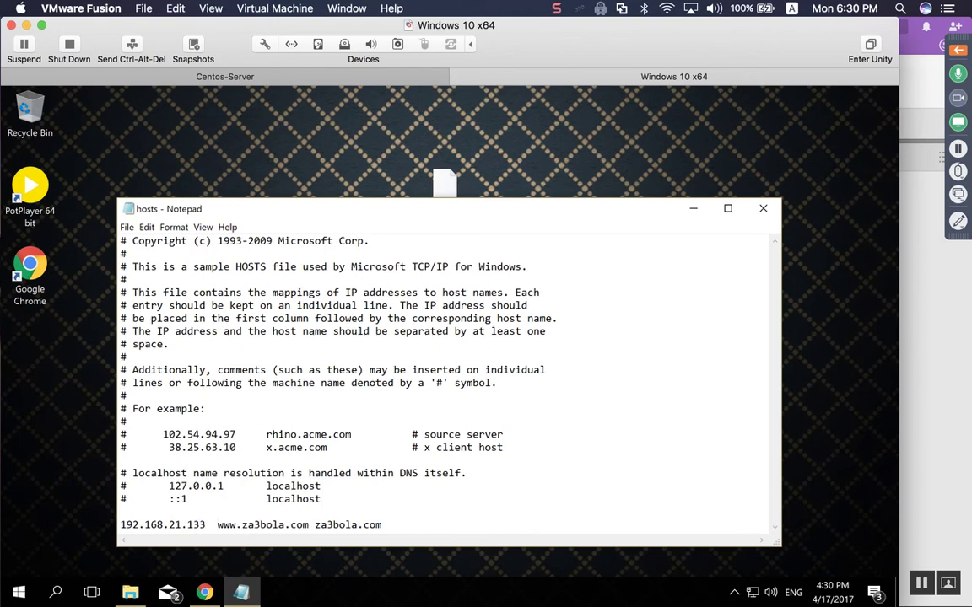
{"action": "type", "text": ":"}
{"action": "key", "text": "BackSpace"}
Save and close the edited hosts file and copy it from the desktop.
{"action": "left_click", "coordinate": [763, 210]}
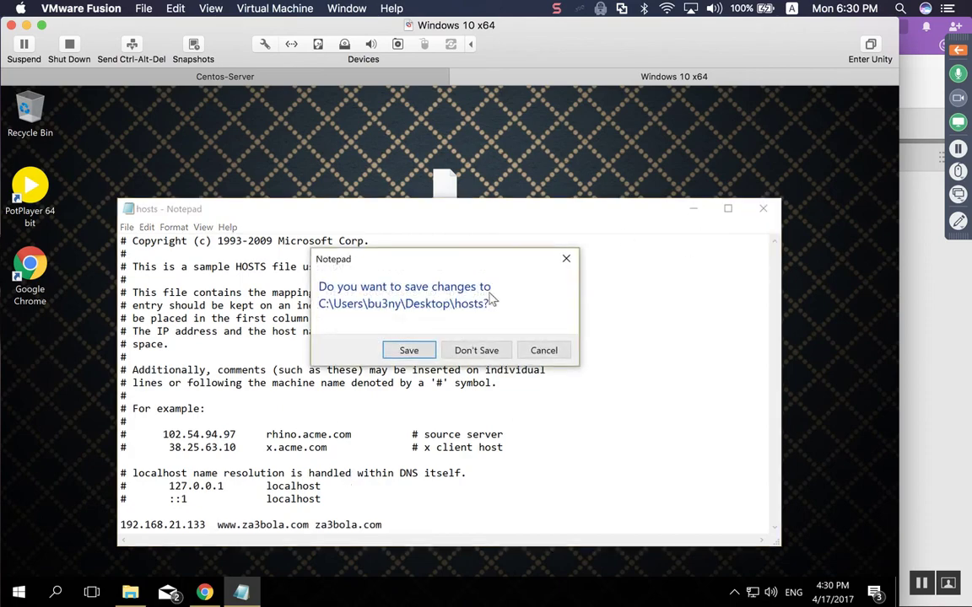
{"action": "left_click", "coordinate": [422, 348]}
{"action": "left_click", "coordinate": [447, 194]}
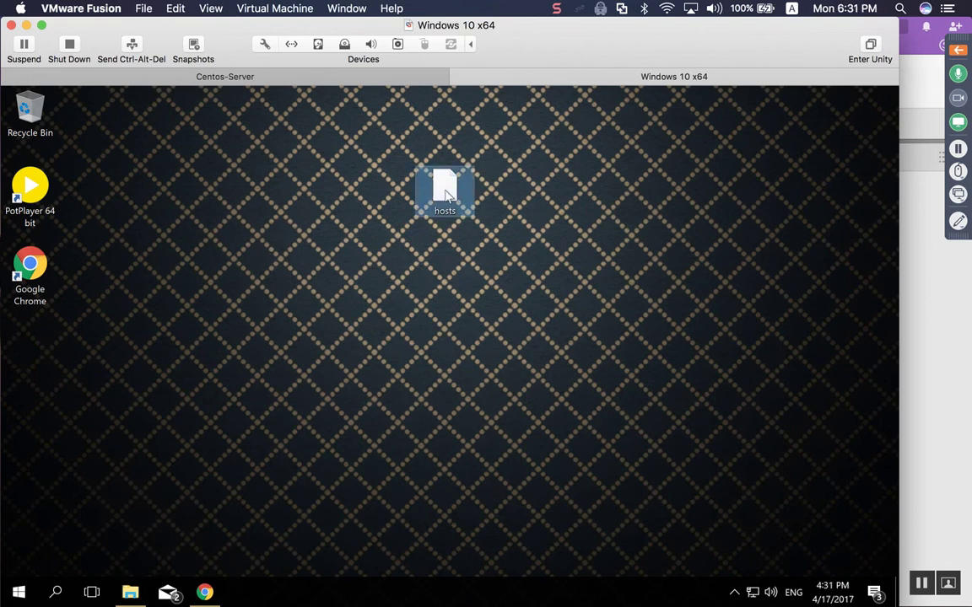
{"action": "key", "text": "super+Tab"}
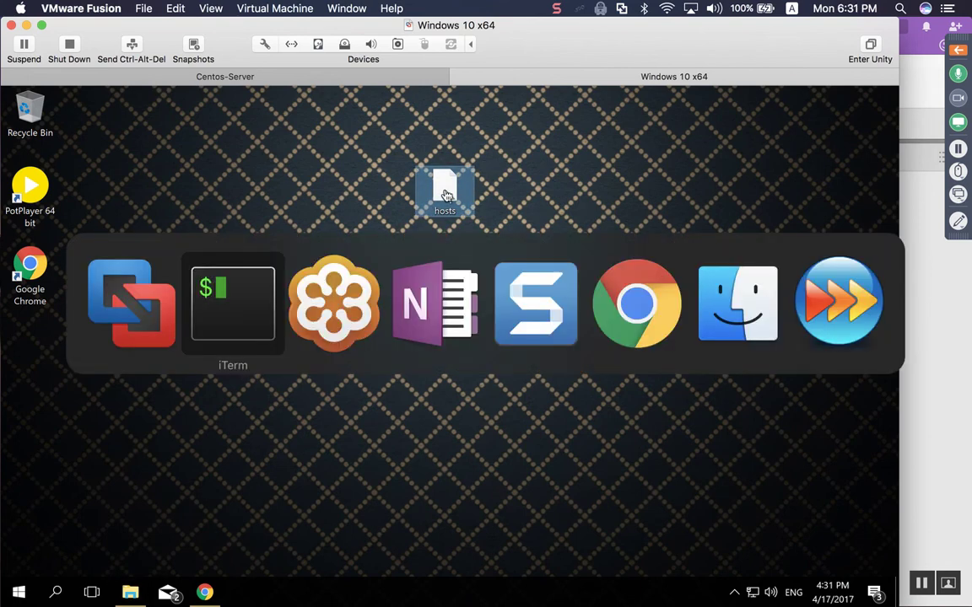
{"action": "key", "text": "super+Tab"}
{"action": "key", "text": "super+Tab"}
{"action": "key", "text": "super+Tab"}
{"action": "key", "text": "super+Tab"}
{"action": "key", "text": "super+Tab"}
{"action": "key", "text": "super+Tab"}
{"action": "key", "text": "super+Tab"}
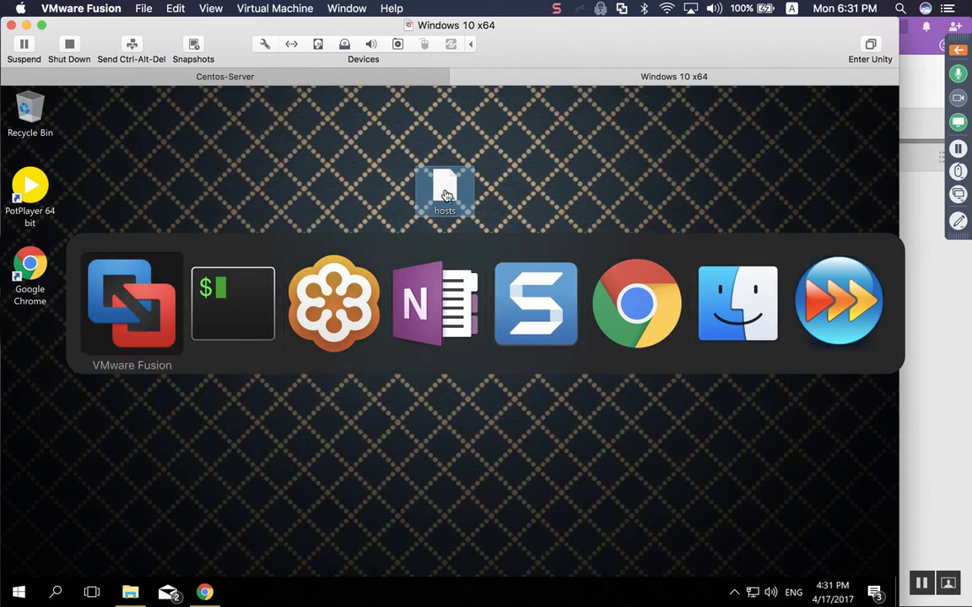
Paste the edited hosts file into C:\Windows\System32\drivers\etc, replacing the original and granting administrator permission.
{"action": "left_click", "coordinate": [131, 591]}
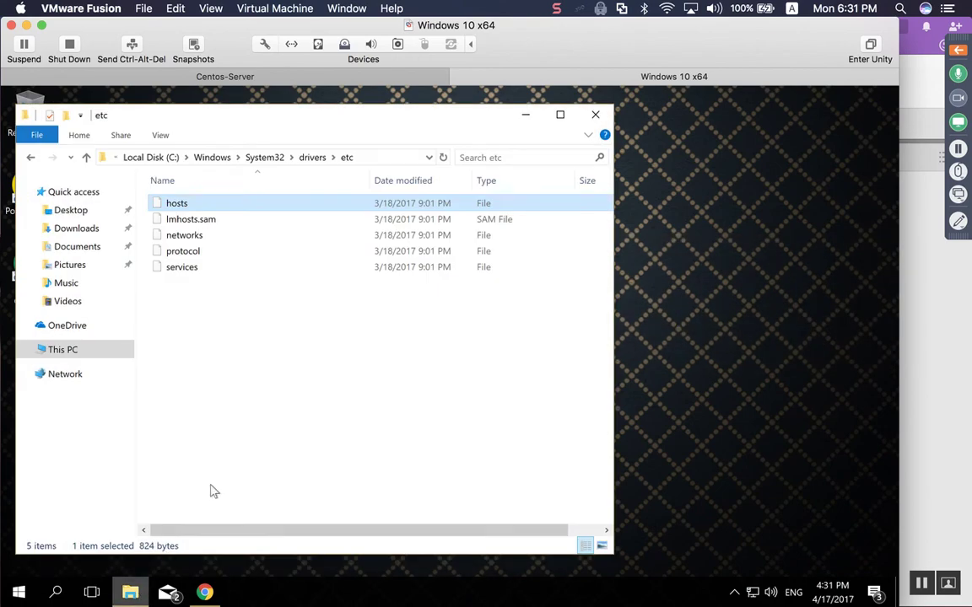
{"action": "right_click", "coordinate": [336, 368]}
{"action": "left_click", "coordinate": [429, 259]}
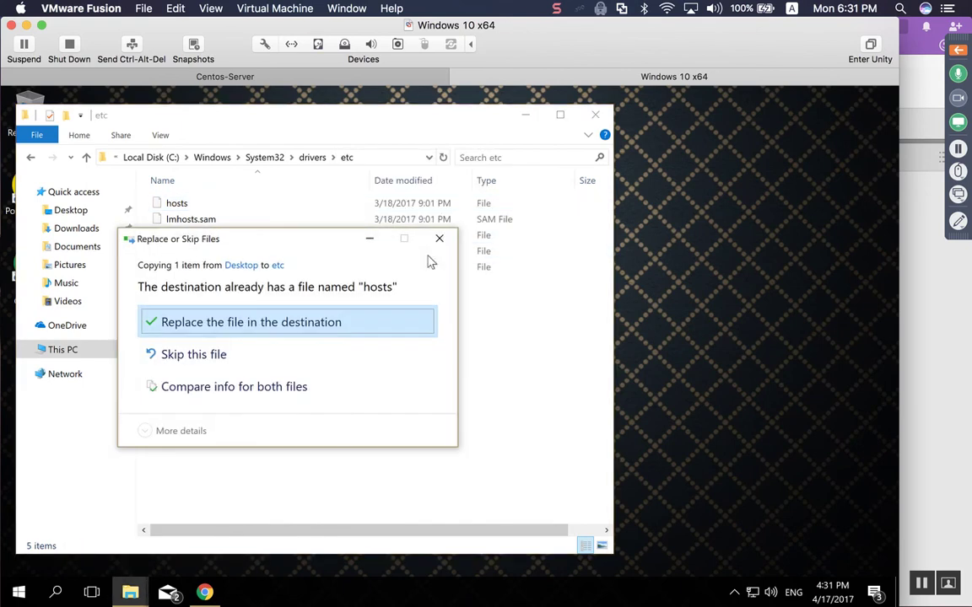
{"action": "left_click", "coordinate": [240, 323]}
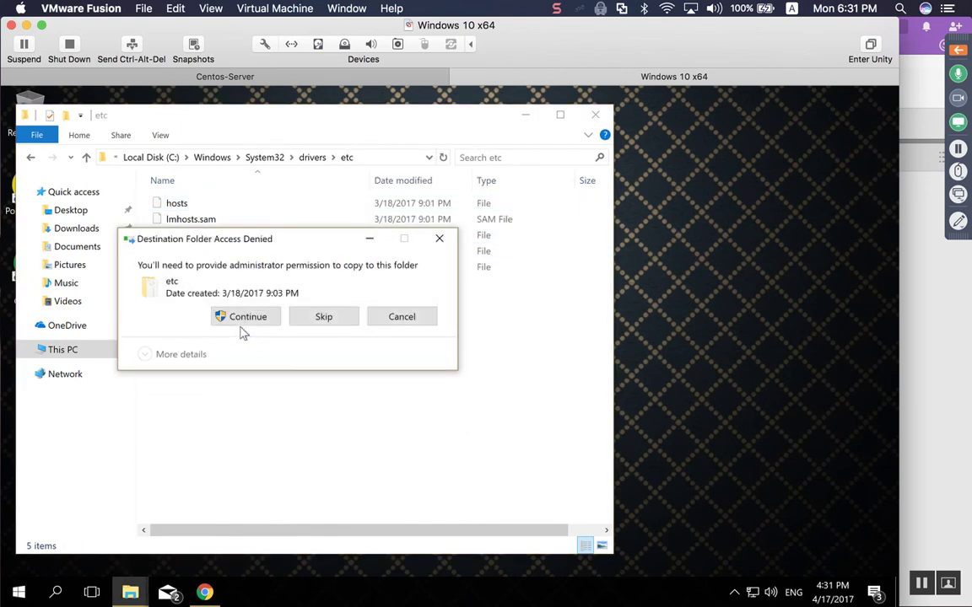
{"action": "left_click", "coordinate": [244, 320]}
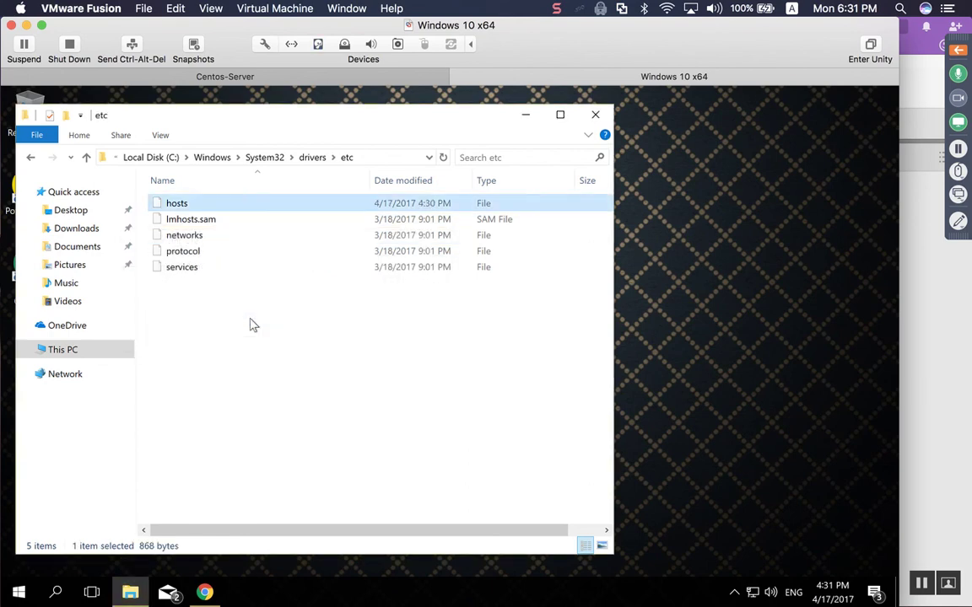
{"action": "left_click", "coordinate": [208, 592]}
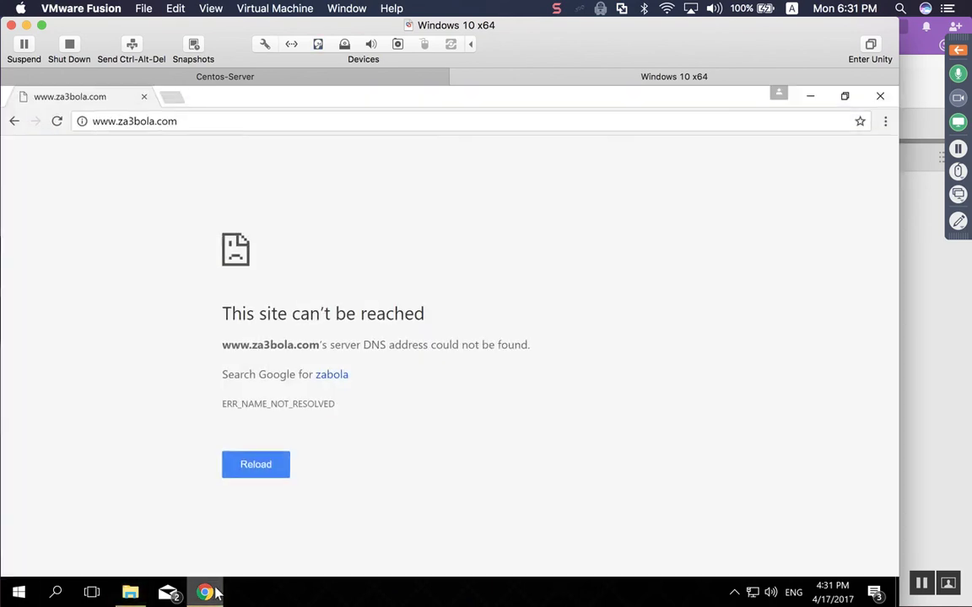
{"action": "left_click", "coordinate": [216, 592]}
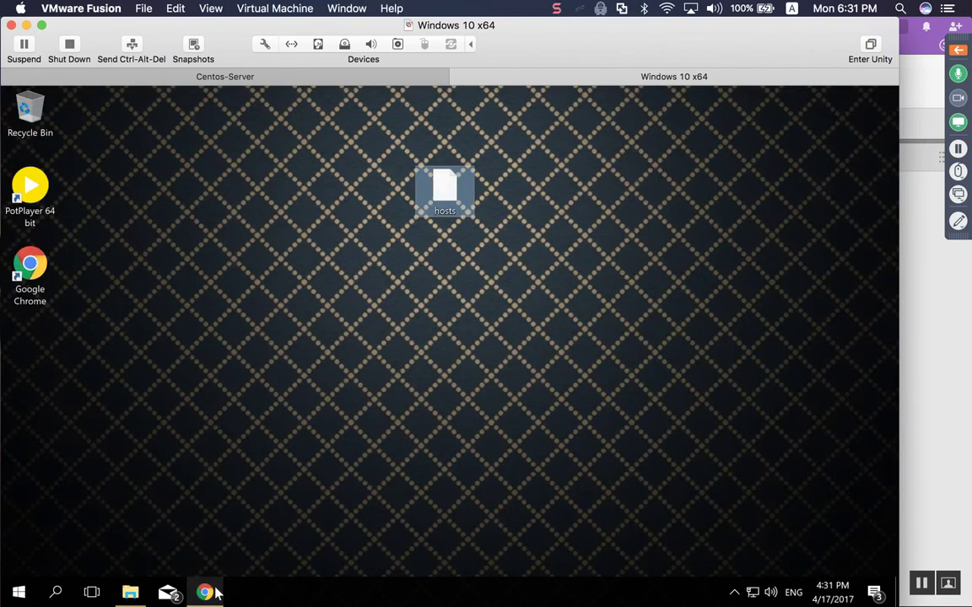
{"action": "left_click", "coordinate": [216, 592]}
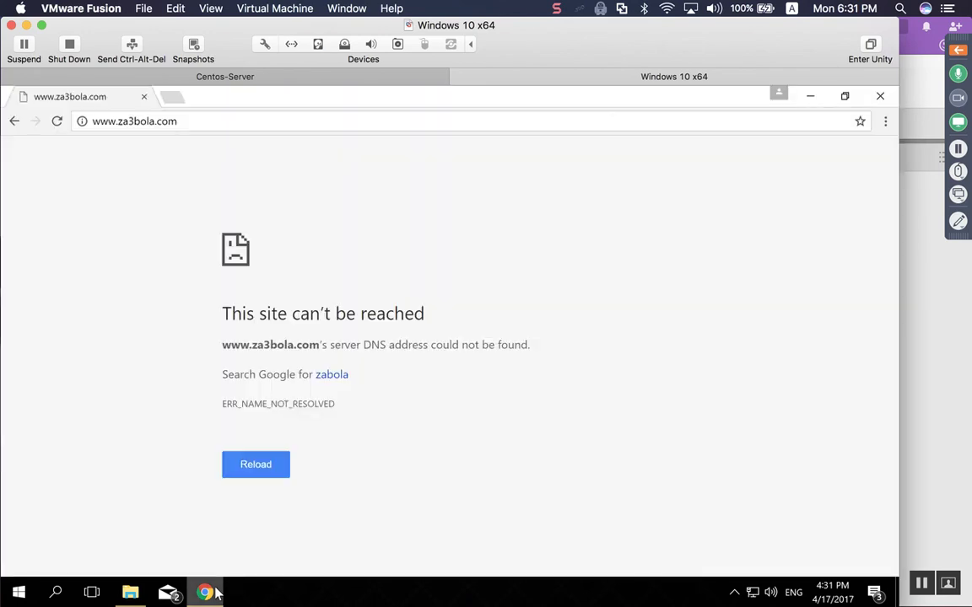
{"action": "left_click", "coordinate": [269, 472]}
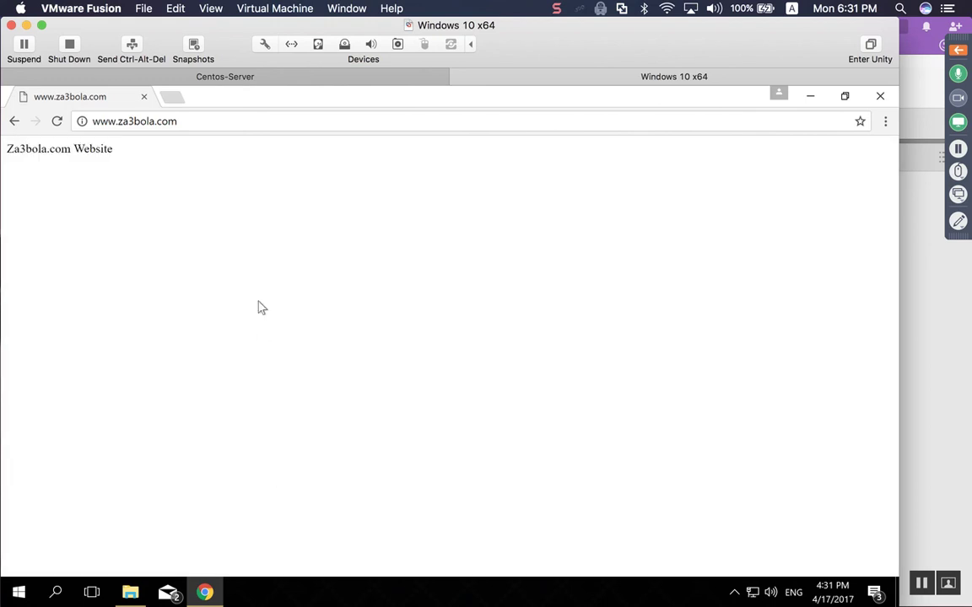
{"action": "left_click", "coordinate": [179, 100]}
{"action": "type", "text": "192"}
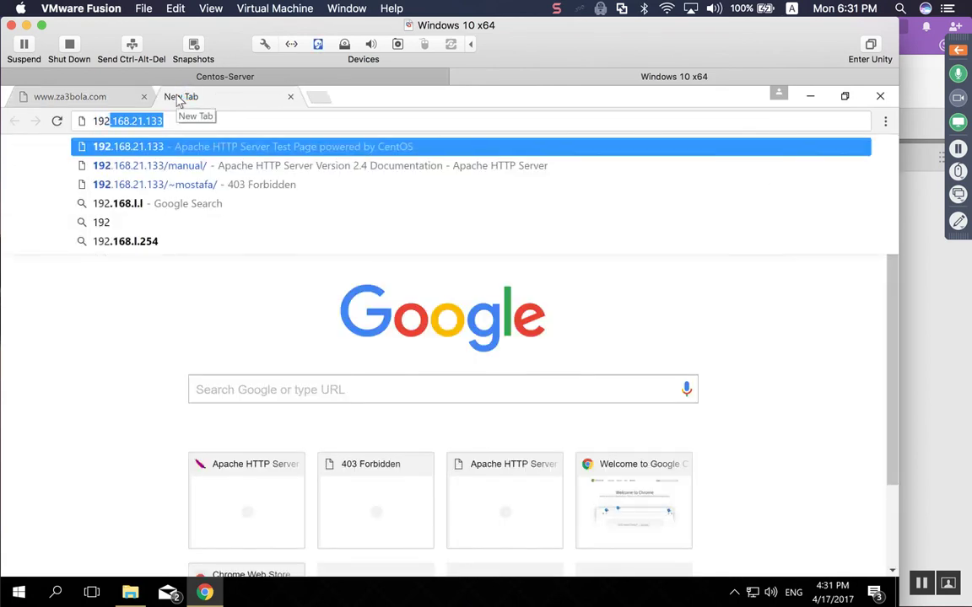
{"action": "key", "text": "Return"}
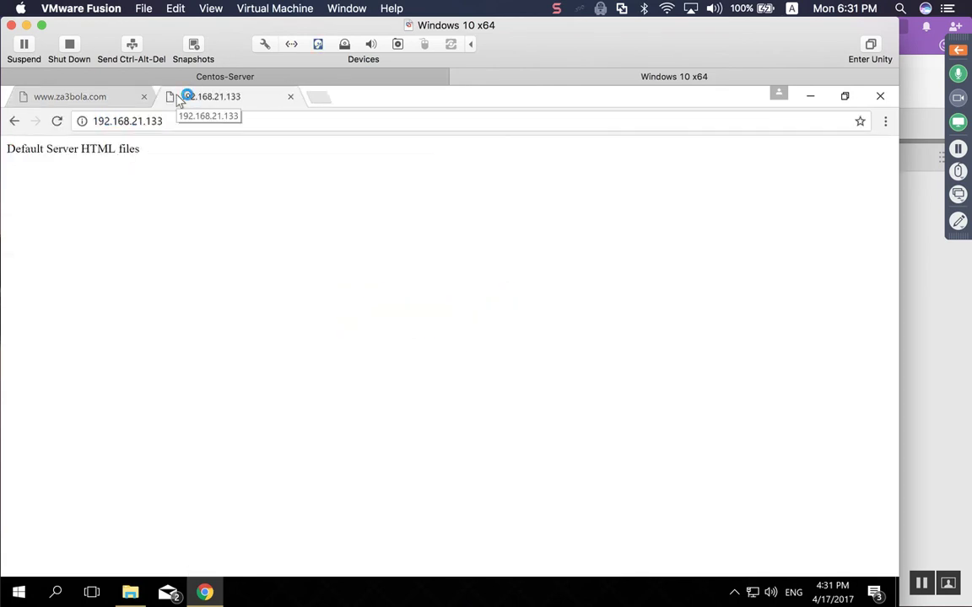
{"action": "left_click", "coordinate": [101, 100]}
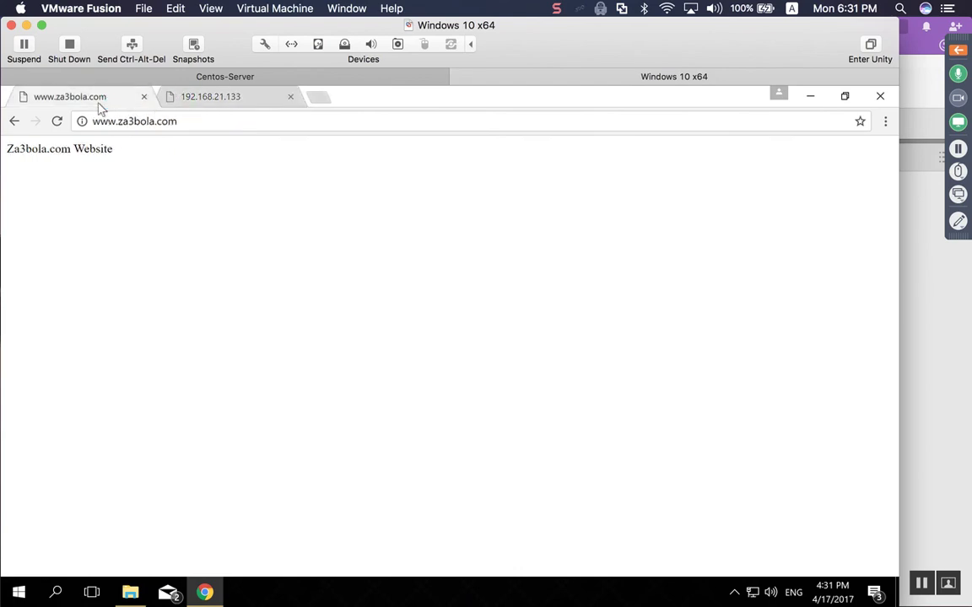
Switch to the iTerm session on the CentOS server and list the files in conf.d.
{"action": "key", "text": "super+Tab"}
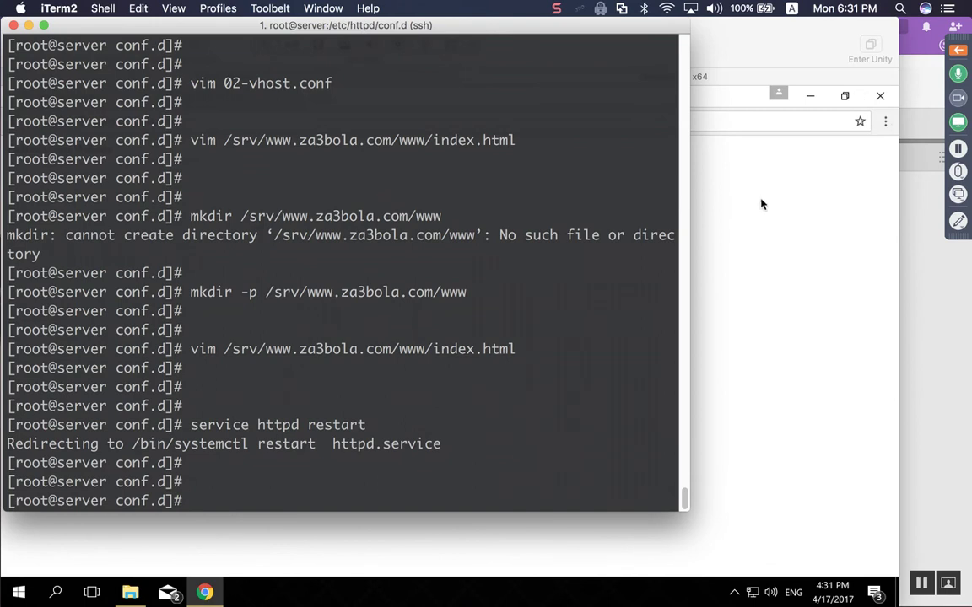
{"action": "key", "text": "Return"}
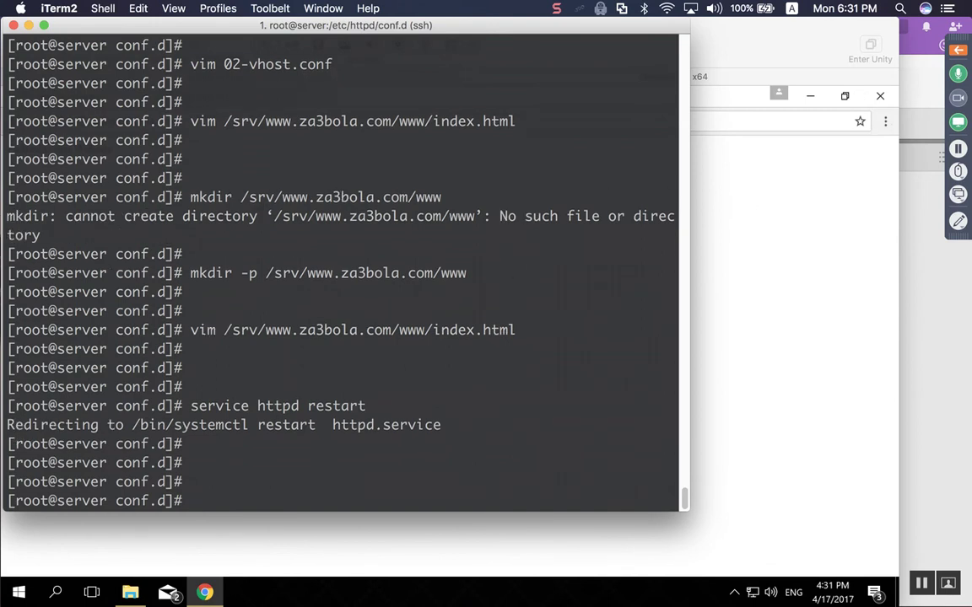
{"action": "key", "text": "Return"}
{"action": "type", "text": "ls"}
{"action": "key", "text": "Return"}
{"action": "key", "text": "Return"}
{"action": "key", "text": "Return"}
Copy 02-vhost.conf to 03-vhost.conf in the conf.d directory.
{"action": "type", "text": "vp"}
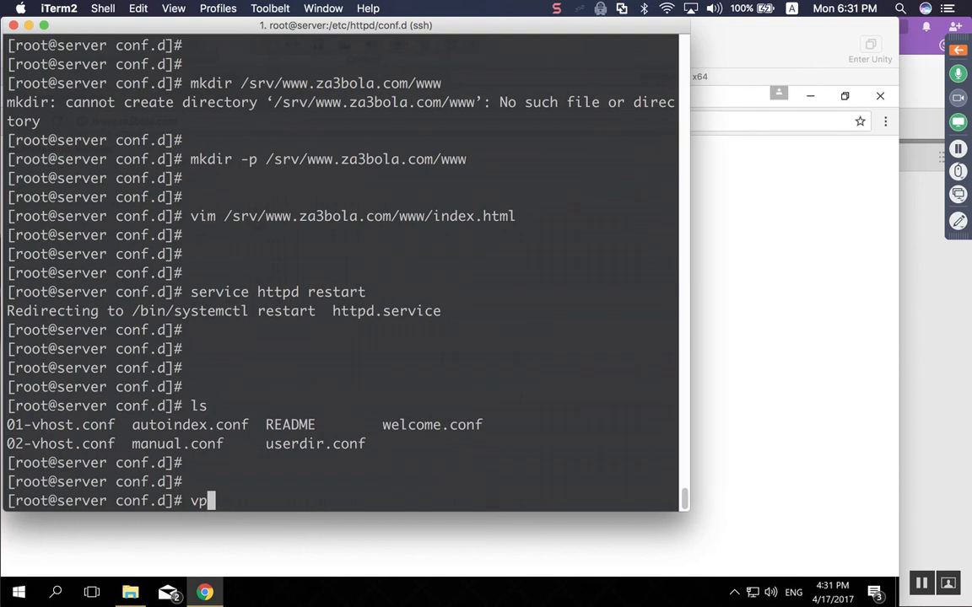
{"action": "key", "text": "BackSpace"}
{"action": "key", "text": "BackSpace"}
{"action": "type", "text": "cp 02-vhost.conf 02"}
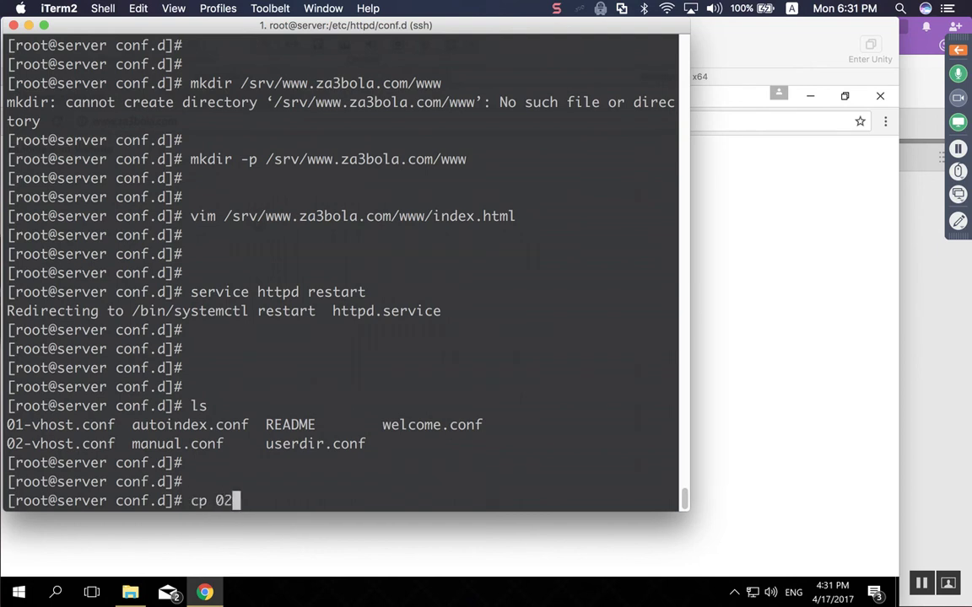
{"action": "key", "text": "Tab"}
{"action": "type", "text": "02"}
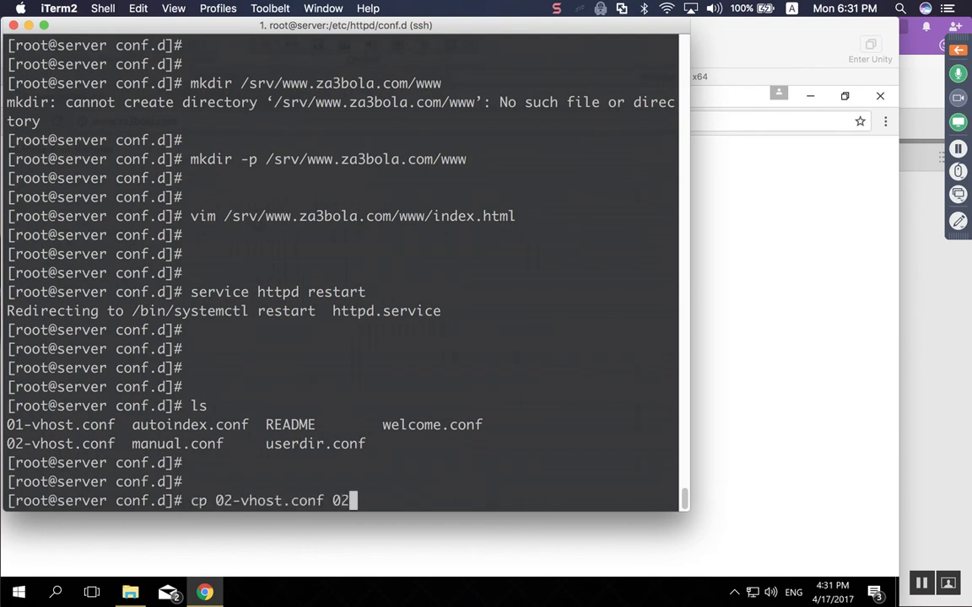
{"action": "key", "text": "Tab"}
{"action": "key", "text": "Left"}
{"action": "key", "text": "Left"}
{"action": "key", "text": "Left"}
{"action": "key", "text": "Left"}
{"action": "key", "text": "Left"}
{"action": "key", "text": "Left"}
{"action": "key", "text": "Left"}
{"action": "key", "text": "Left"}
{"action": "key", "text": "Left"}
{"action": "key", "text": "Left"}
{"action": "key", "text": "Left"}
{"action": "key", "text": "Left"}
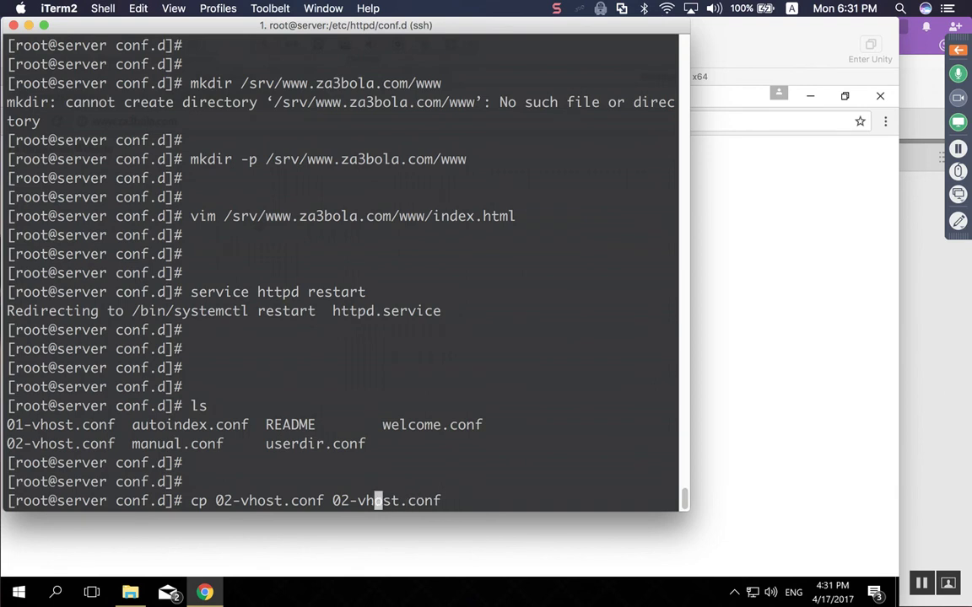
{"action": "key", "text": "BackSpace"}
{"action": "type", "text": "3"}
{"action": "key", "text": "Return"}
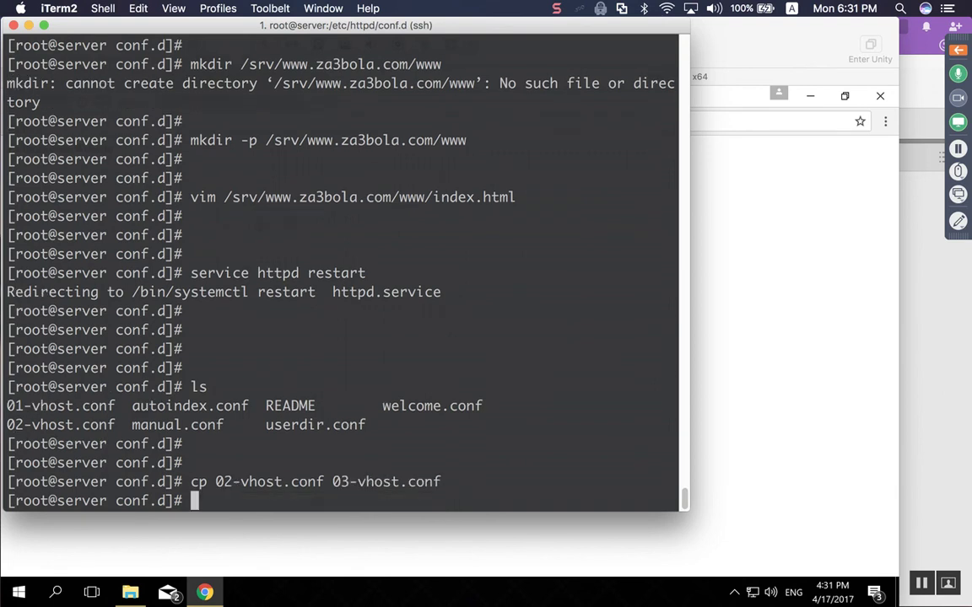
Open 03-vhost.conf in vim.
{"action": "type", "text": "vim 02"}
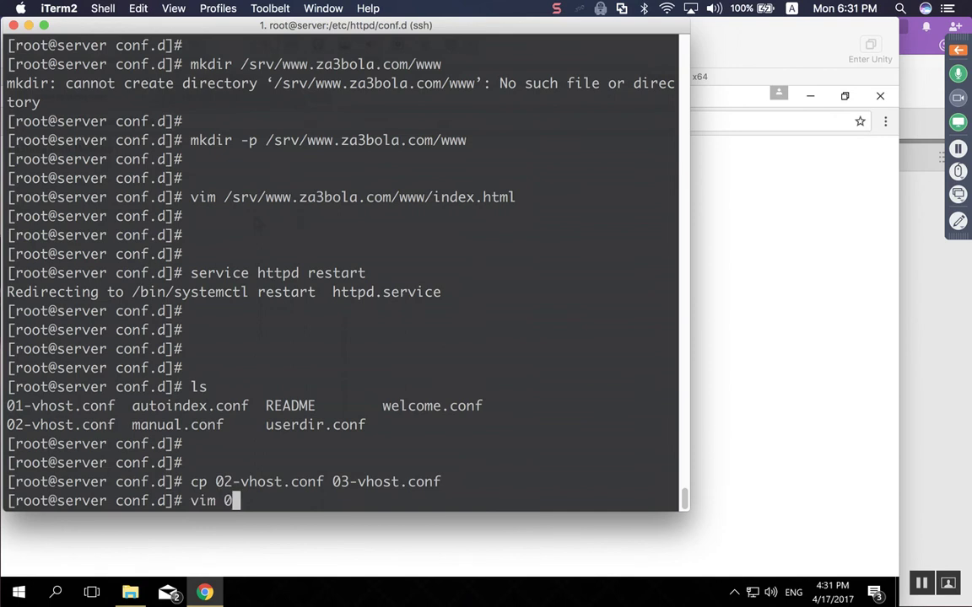
{"action": "key", "text": "Tab"}
{"action": "key", "text": "Return"}
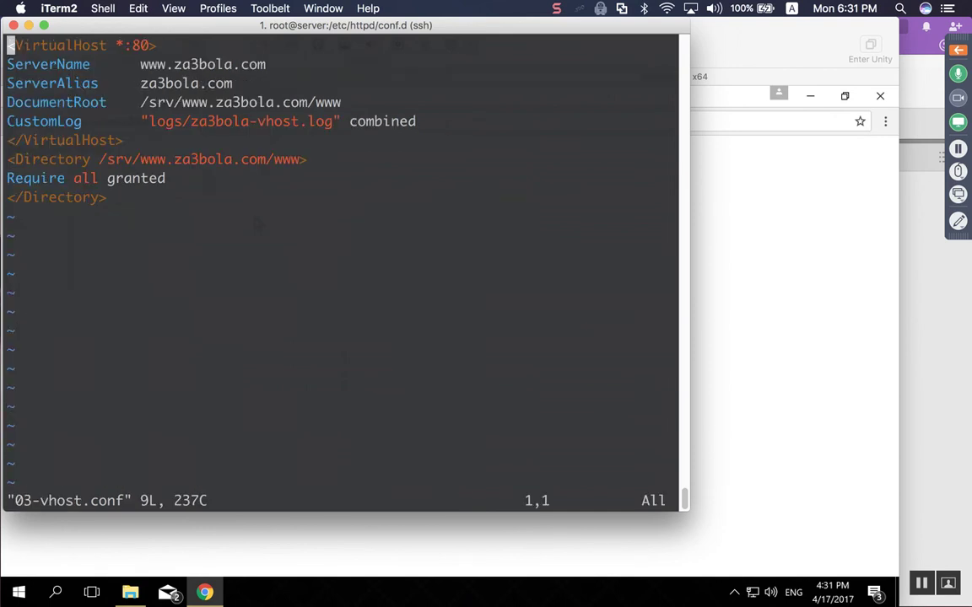
{"action": "key", "text": "j"}
{"action": "key", "text": "l"}
{"action": "key", "text": "l"}
{"action": "key", "text": "l"}
{"action": "key", "text": "l"}
{"action": "key", "text": "l"}
{"action": "key", "text": "l"}
{"action": "key", "text": "l"}
{"action": "key", "text": "l"}
{"action": "key", "text": "l"}
{"action": "key", "text": "l"}
{"action": "key", "text": "l"}
{"action": "key", "text": "l"}
{"action": "key", "text": "l"}
{"action": "key", "text": "l"}
{"action": "key", "text": "l"}
{"action": "key", "text": "l"}
{"action": "key", "text": "l"}
{"action": "key", "text": "l"}
{"action": "key", "text": "l"}
{"action": "key", "text": "l"}
{"action": "key", "text": "l"}
{"action": "key", "text": "l"}
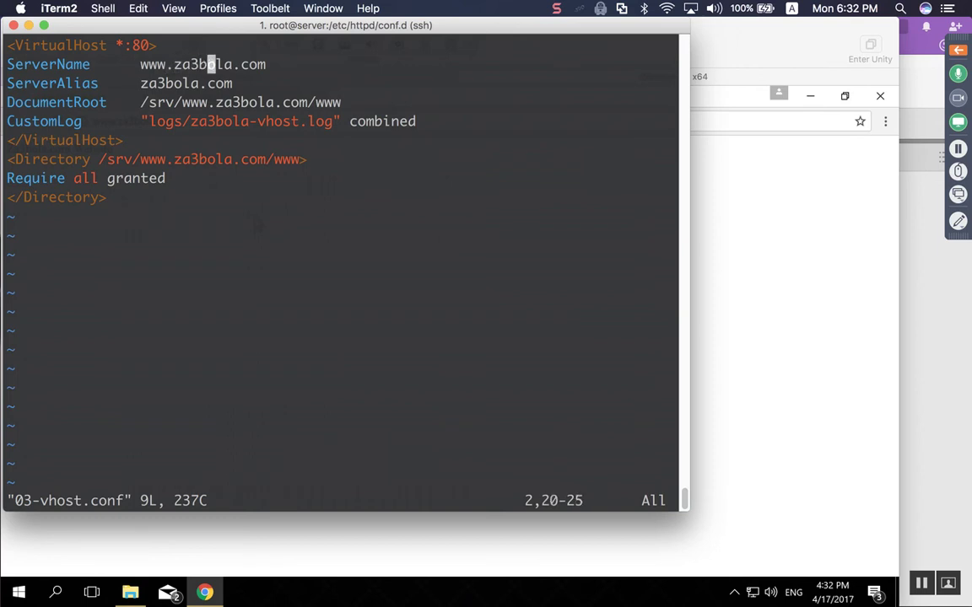
{"action": "key", "text": "h"}
{"action": "key", "text": "h"}
{"action": "key", "text": "i"}
{"action": "key", "text": "Right"}
{"action": "key", "text": "Right"}
{"action": "key", "text": "BackSpace"}
{"action": "key", "text": "BackSpace"}
{"action": "key", "text": "BackSpace"}
{"action": "key", "text": "BackSpace"}
{"action": "key", "text": "BackSpace"}
{"action": "key", "text": "BackSpace"}
{"action": "key", "text": "BackSpace"}
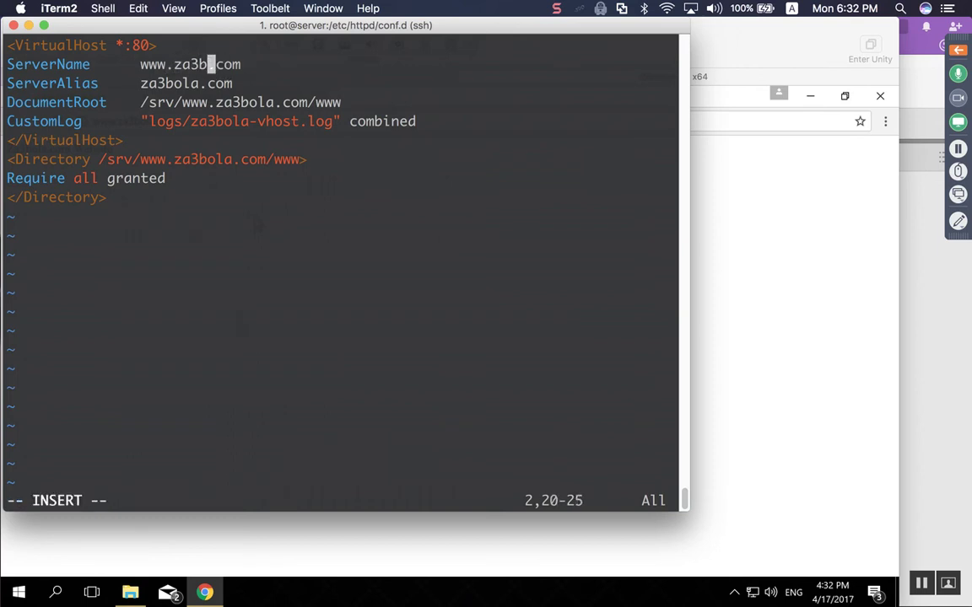
{"action": "type", "text": "fTAKA"}
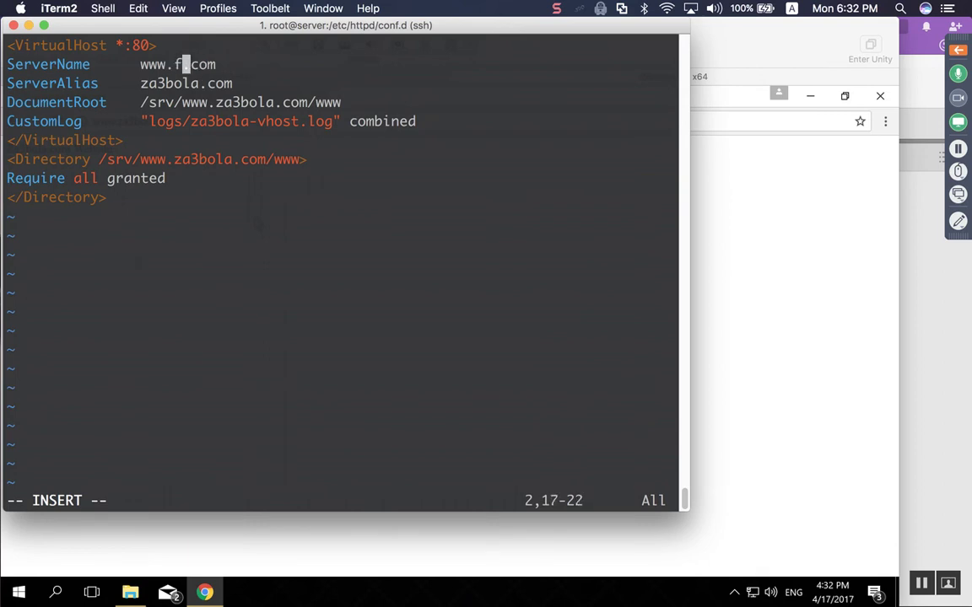
{"action": "key", "text": "BackSpace"}
{"action": "key", "text": "BackSpace"}
{"action": "key", "text": "BackSpace"}
{"action": "key", "text": "BackSpace"}
{"action": "type", "text": "a"}
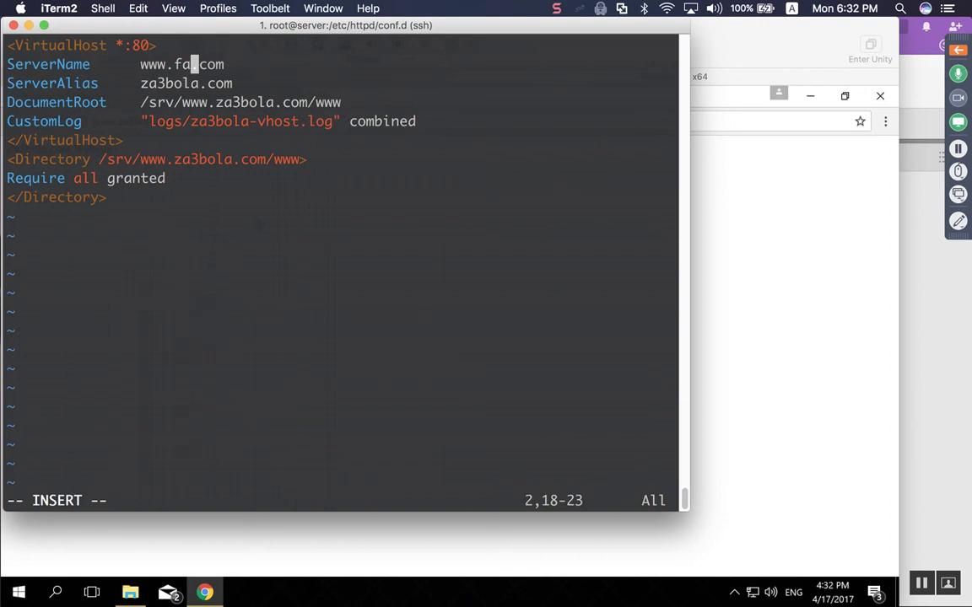
{"action": "type", "text": "takat"}
Change the ServerAlias of the copied virtual host to fatakat.com.
{"action": "key", "text": "Up"}
{"action": "key", "text": "Down"}
{"action": "key", "text": "Down"}
{"action": "key", "text": "Left"}
{"action": "key", "text": "Left"}
{"action": "key", "text": "Left"}
{"action": "key", "text": "Left"}
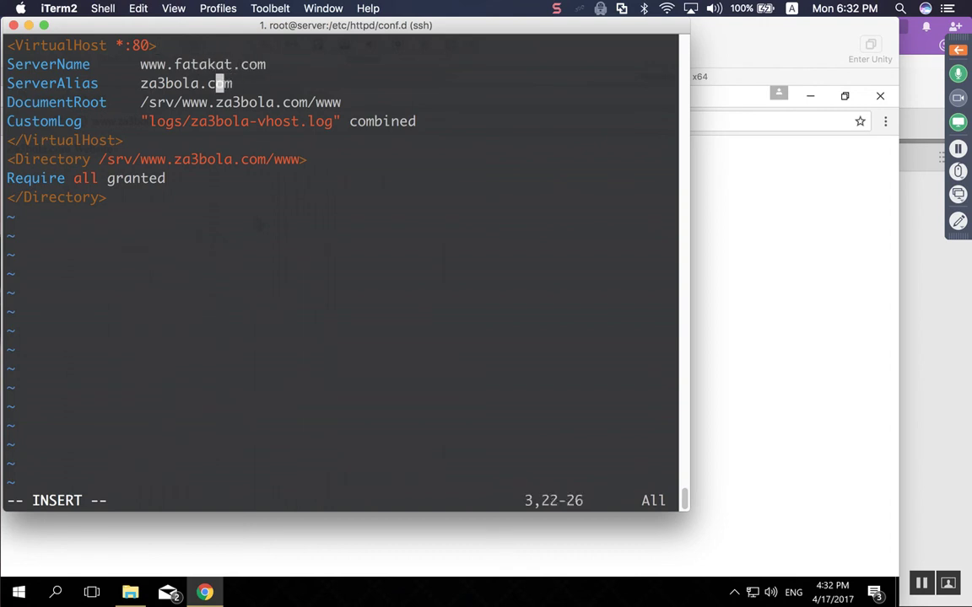
{"action": "key", "text": "BackSpace"}
{"action": "key", "text": "BackSpace"}
{"action": "key", "text": "BackSpace"}
{"action": "key", "text": "BackSpace"}
{"action": "key", "text": "BackSpace"}
{"action": "key", "text": "BackSpace"}
{"action": "key", "text": "BackSpace"}
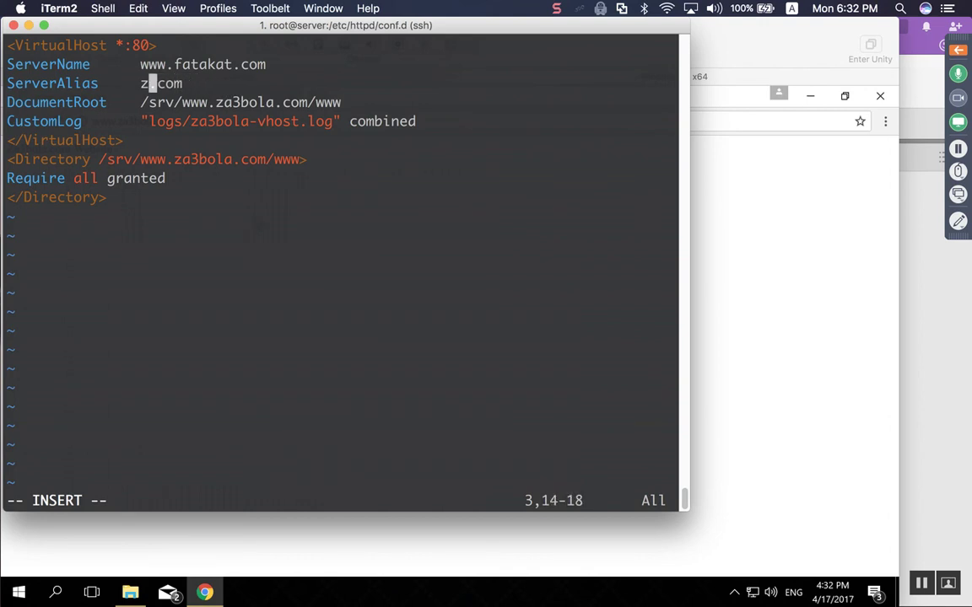
{"action": "type", "text": "fatakat"}
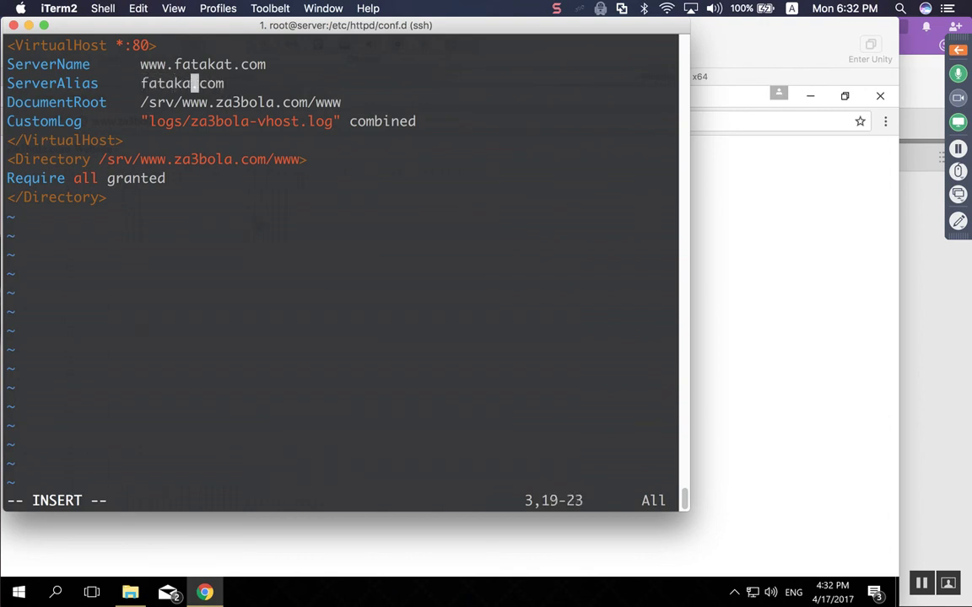
{"action": "key", "text": "Down"}
{"action": "key", "text": "Right"}
{"action": "key", "text": "Right"}
{"action": "key", "text": "Right"}
{"action": "key", "text": "Right"}
{"action": "key", "text": "Right"}
{"action": "key", "text": "Right"}
{"action": "key", "text": "Right"}
{"action": "key", "text": "Right"}
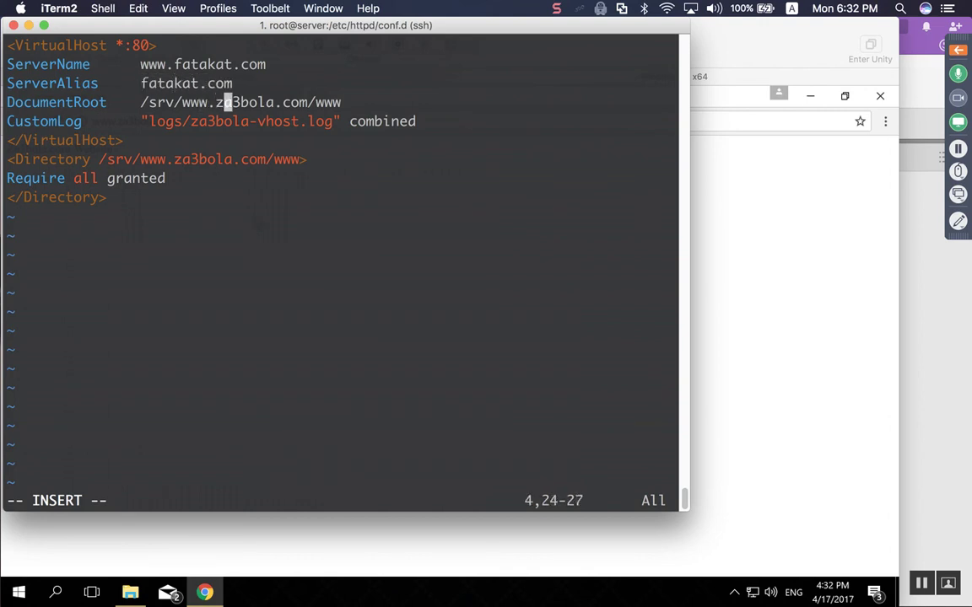
{"action": "key", "text": "Right"}
{"action": "key", "text": "BackSpace"}
{"action": "key", "text": "BackSpace"}
{"action": "key", "text": "BackSpace"}
{"action": "key", "text": "BackSpace"}
{"action": "key", "text": "BackSpace"}
{"action": "key", "text": "BackSpace"}
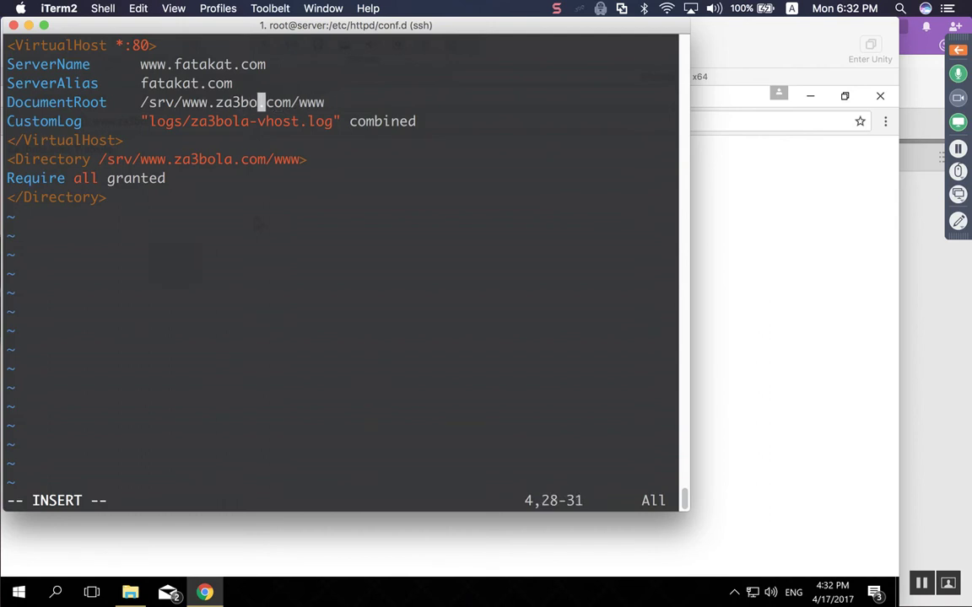
{"action": "key", "text": "BackSpace"}
{"action": "type", "text": "fatakat"}
Point the virtual host's CustomLog to logs/fatakat-vhost.log, keeping the combined format.
{"action": "key", "text": "Down"}
{"action": "key", "text": "Left"}
{"action": "key", "text": "Left"}
{"action": "key", "text": "BackSpace"}
{"action": "key", "text": "BackSpace"}
{"action": "key", "text": "BackSpace"}
{"action": "key", "text": "BackSpace"}
{"action": "key", "text": "BackSpace"}
{"action": "key", "text": "BackSpace"}
{"action": "key", "text": "BackSpace"}
{"action": "key", "text": "BackSpace"}
{"action": "type", "text": "fatakat"}
{"action": "key", "text": "Down"}
{"action": "key", "text": "Down"}
{"action": "key", "text": "Left"}
{"action": "key", "text": "Left"}
{"action": "key", "text": "BackSpace"}
{"action": "key", "text": "BackSpace"}
{"action": "key", "text": "BackSpace"}
{"action": "key", "text": "BackSpace"}
{"action": "key", "text": "BackSpace"}
{"action": "key", "text": "BackSpace"}
{"action": "key", "text": "BackSpace"}
{"action": "type", "text": "fatakat"}
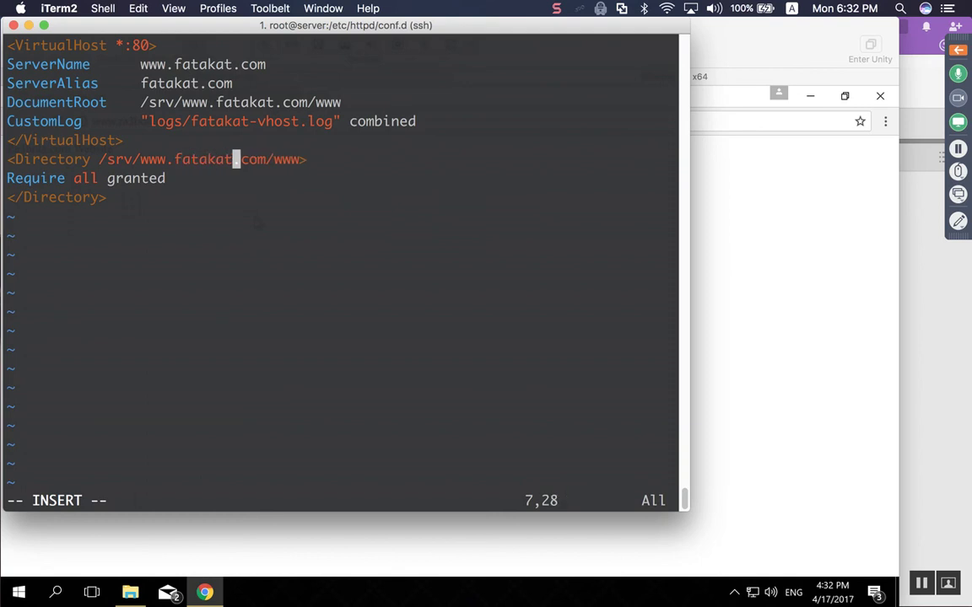